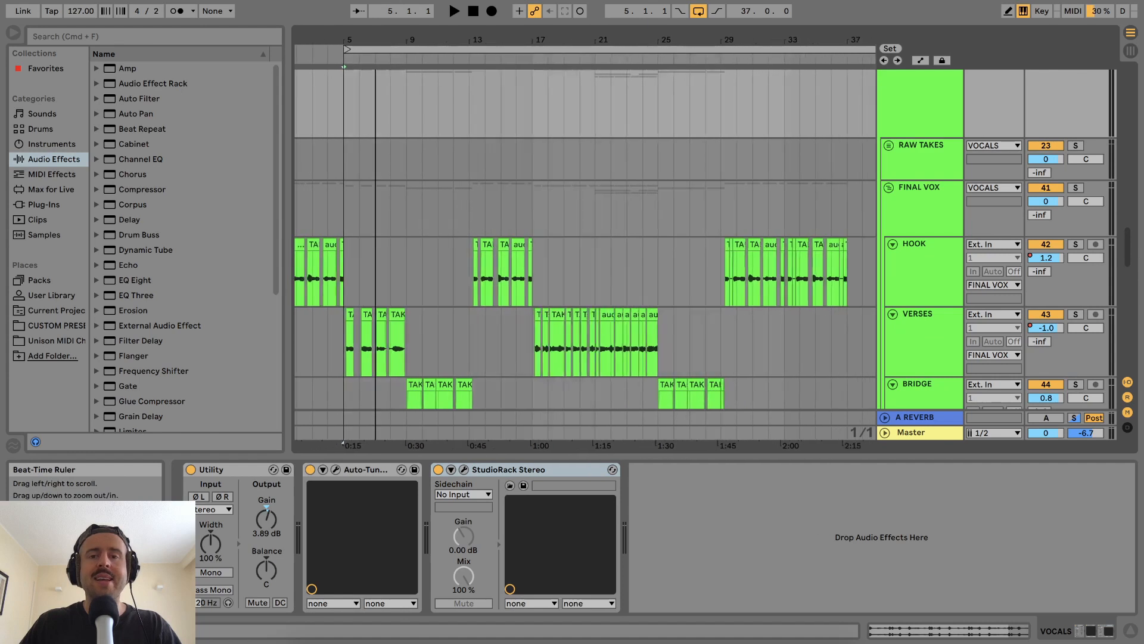
Move the playback start to bar 13 and play the arrangement.
scroll(471, 168, down, 3)
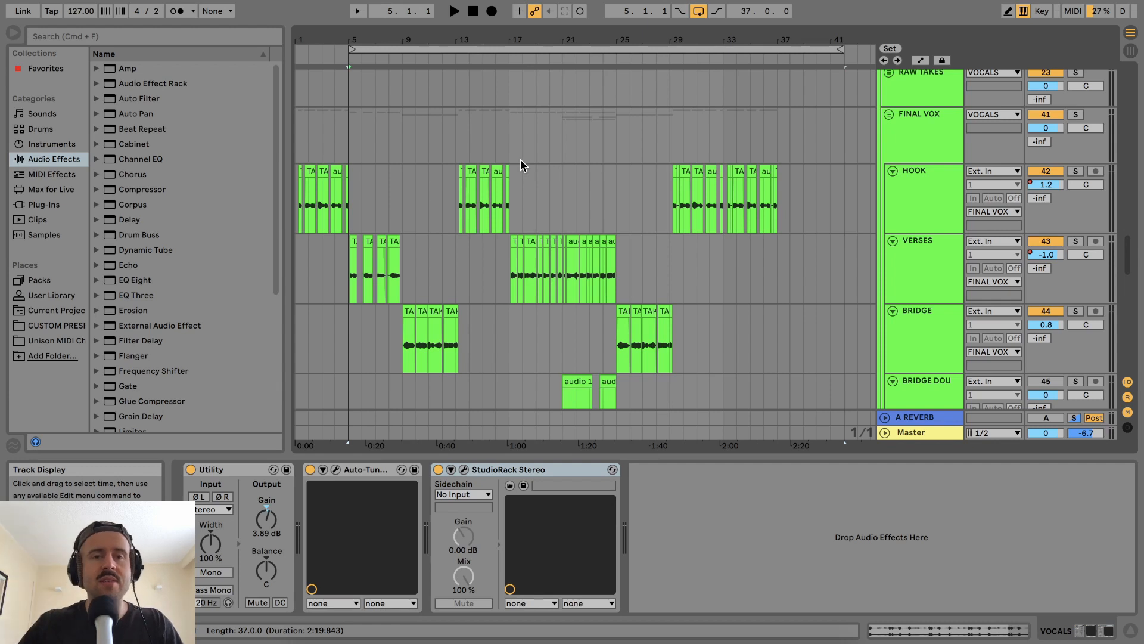
drag(353, 48, 479, 62)
key(space)
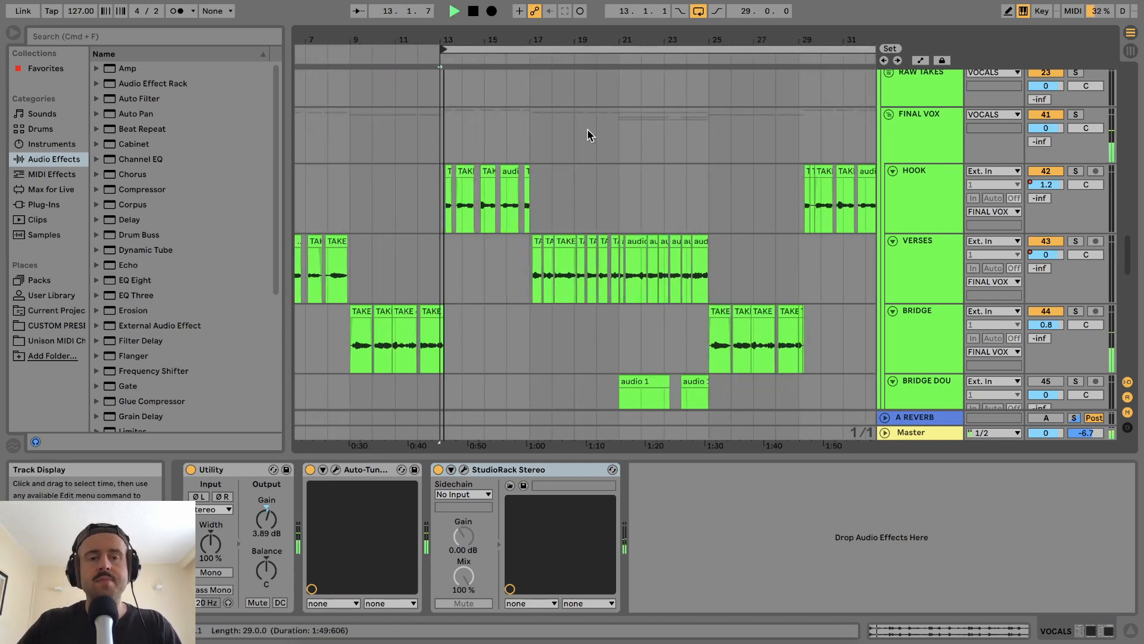
Look through the drum, transition, sample and vocal tracks during playback, and stop playback at the FINAL VOX tracks.
scroll(581, 138, up, 10)
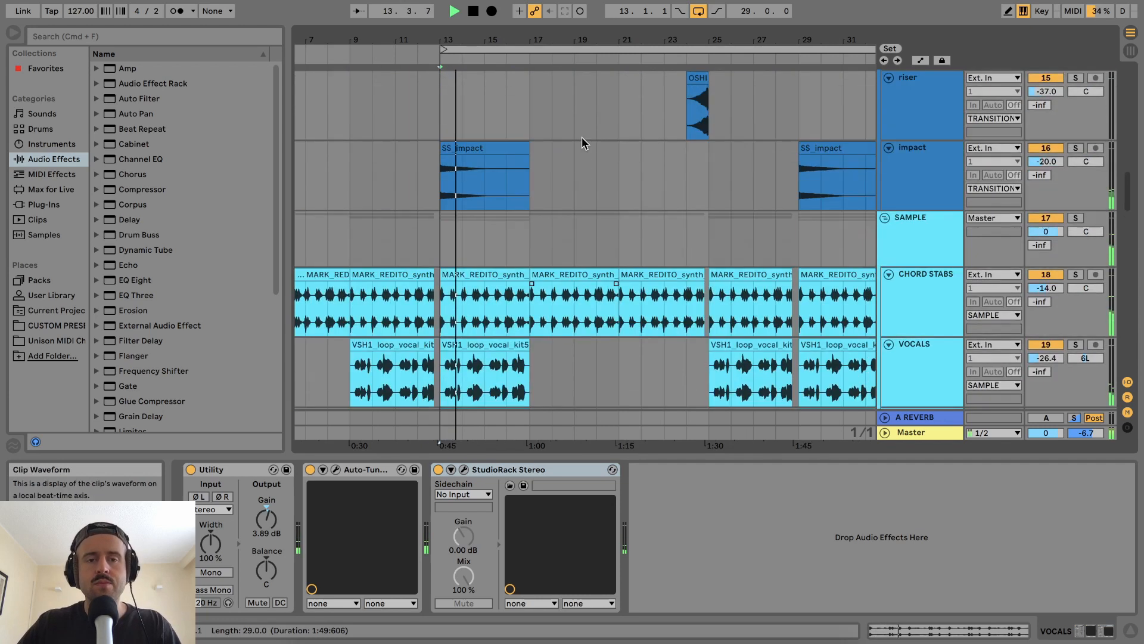
scroll(583, 140, up, 8)
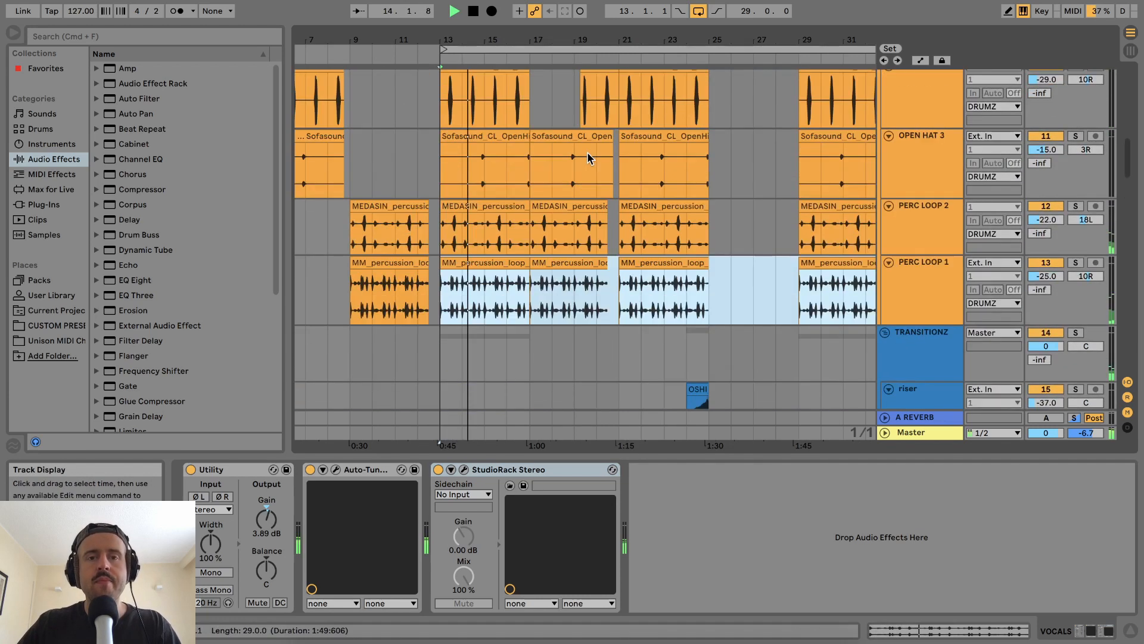
scroll(588, 152, up, 8)
scroll(589, 151, down, 2)
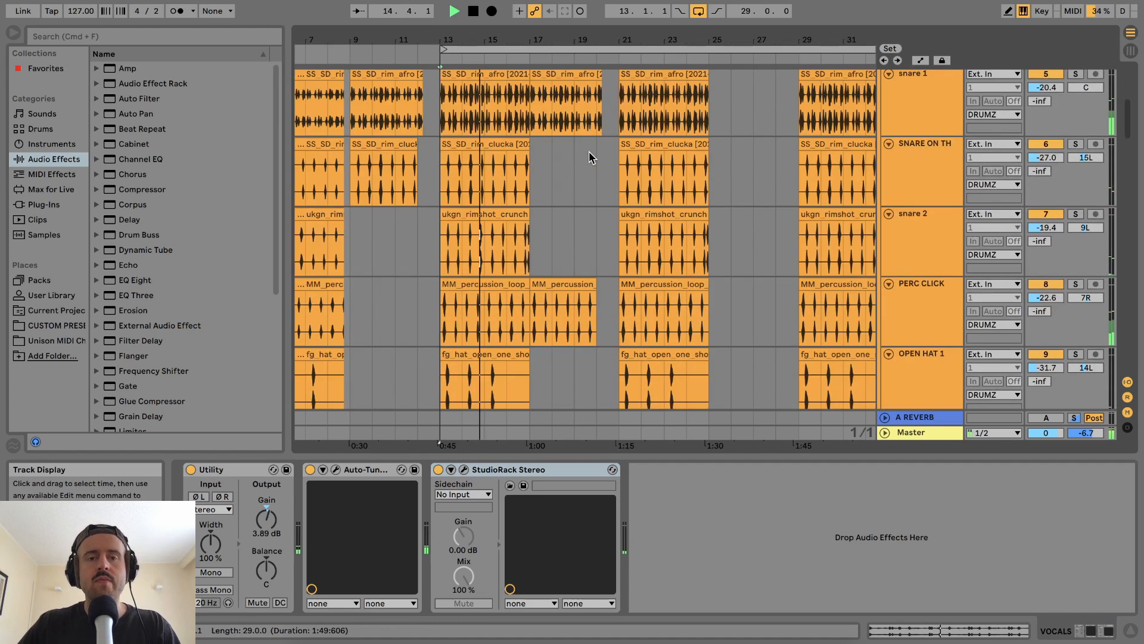
scroll(589, 151, down, 15)
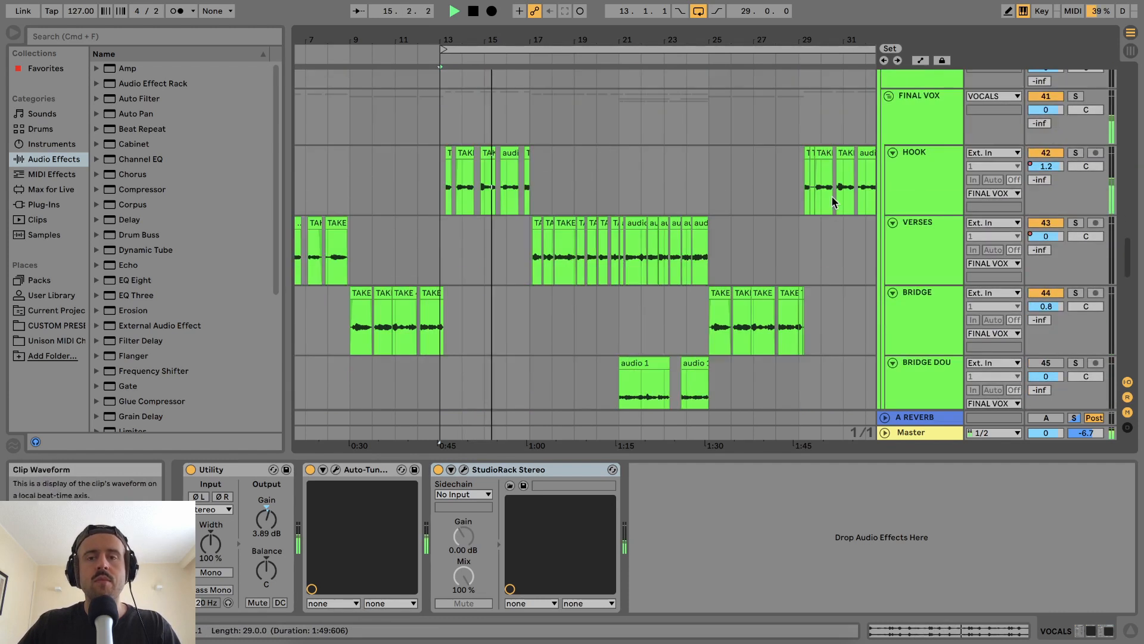
scroll(832, 192, up, 7)
scroll(799, 187, down, 2)
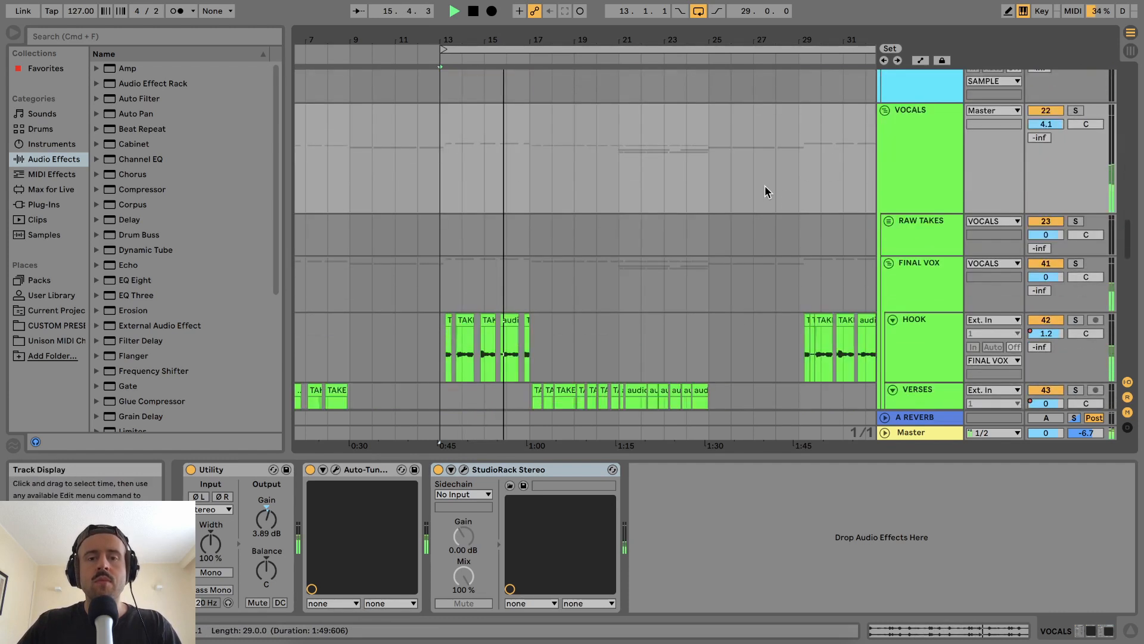
scroll(759, 185, down, 4)
key(space)
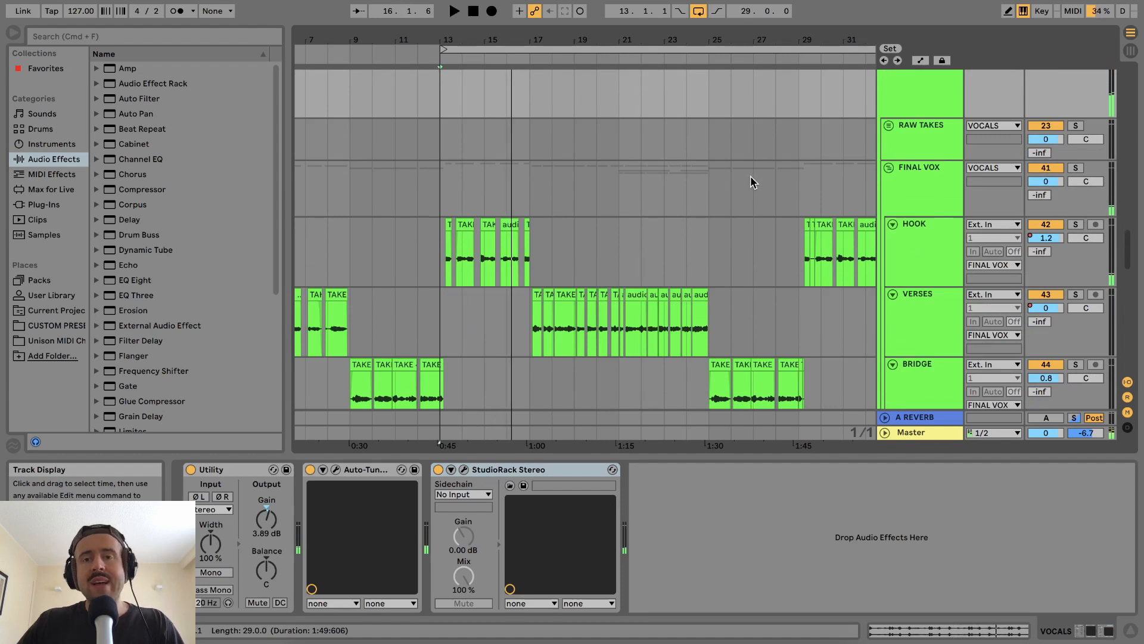
Mute the VOCALS group and review the arrangement from the LOWEND tracks down to the vocal takes.
scroll(752, 180, up, 4)
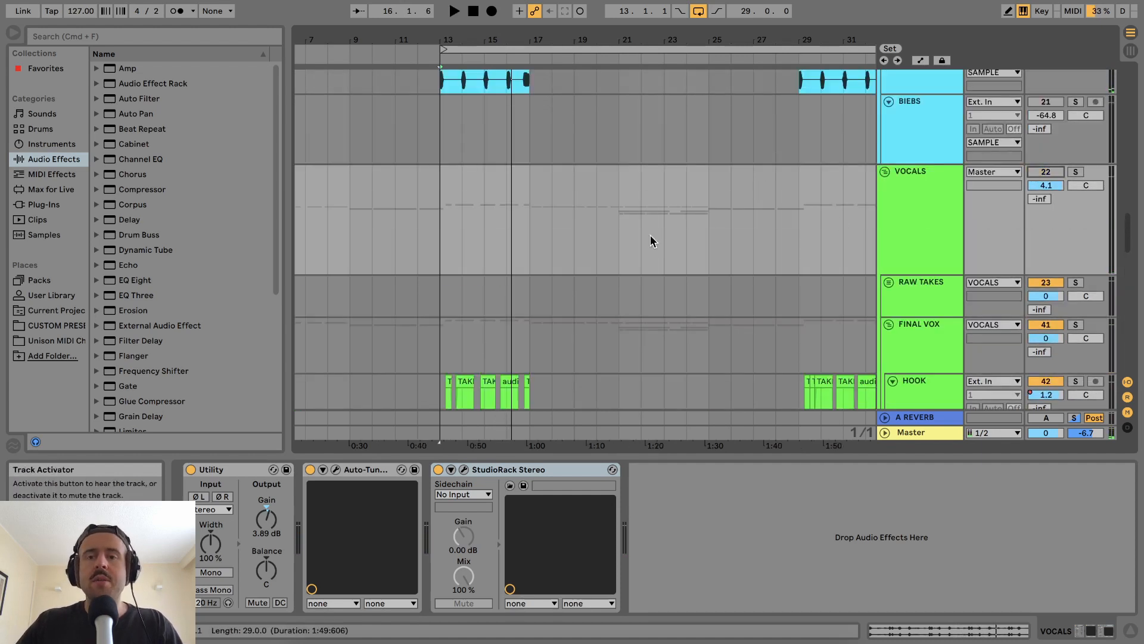
scroll(617, 233, up, 15)
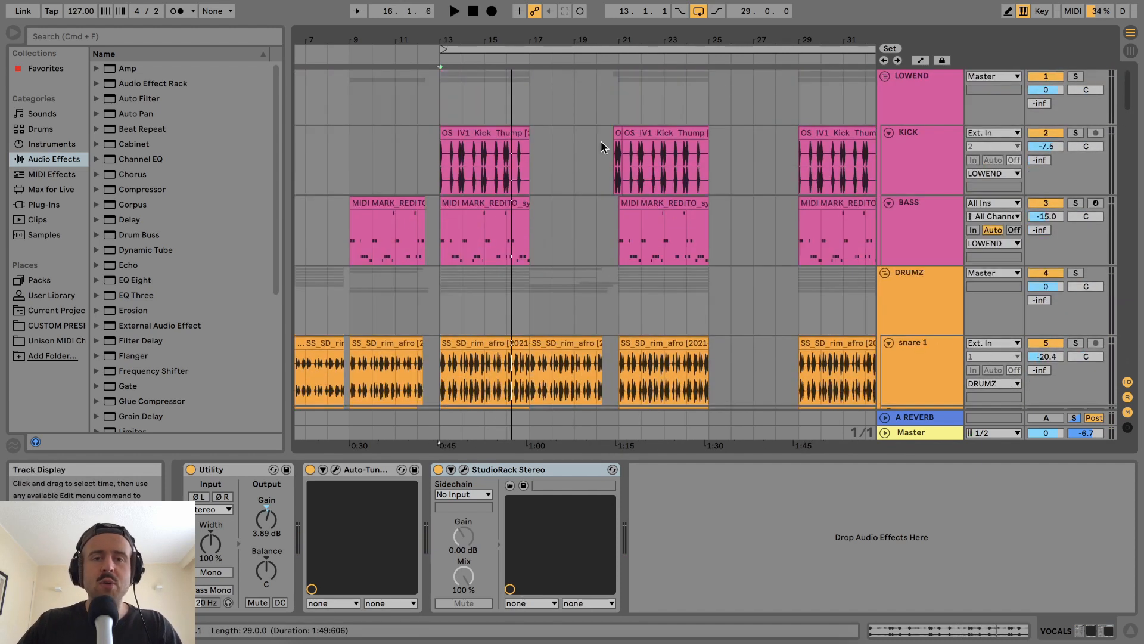
scroll(541, 168, down, 15)
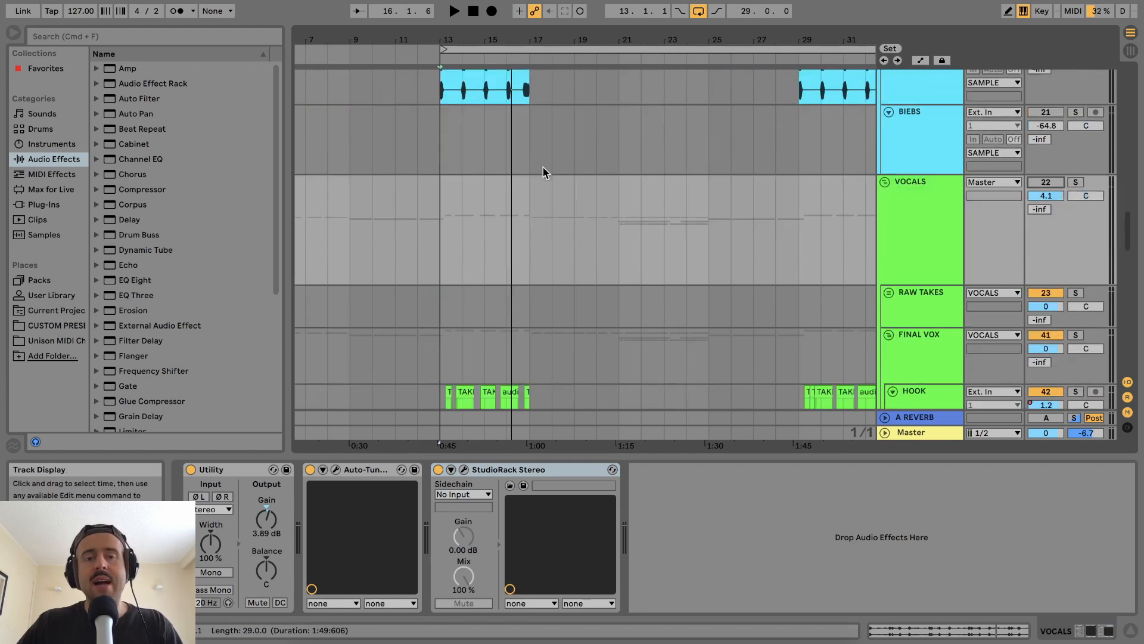
scroll(543, 172, down, 5)
drag(503, 30, 537, 43)
scroll(479, 102, down, 3)
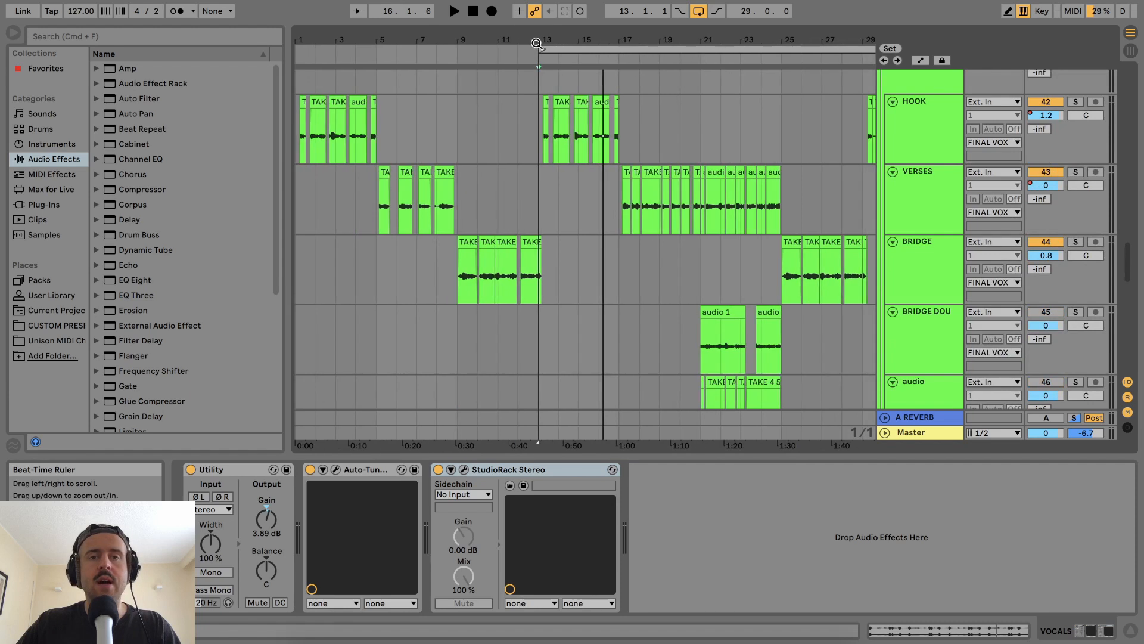
Move the playback start to bar 5, highlight the first verse's clips and place the insert marker at bar 11 on VERSES.
click(377, 43)
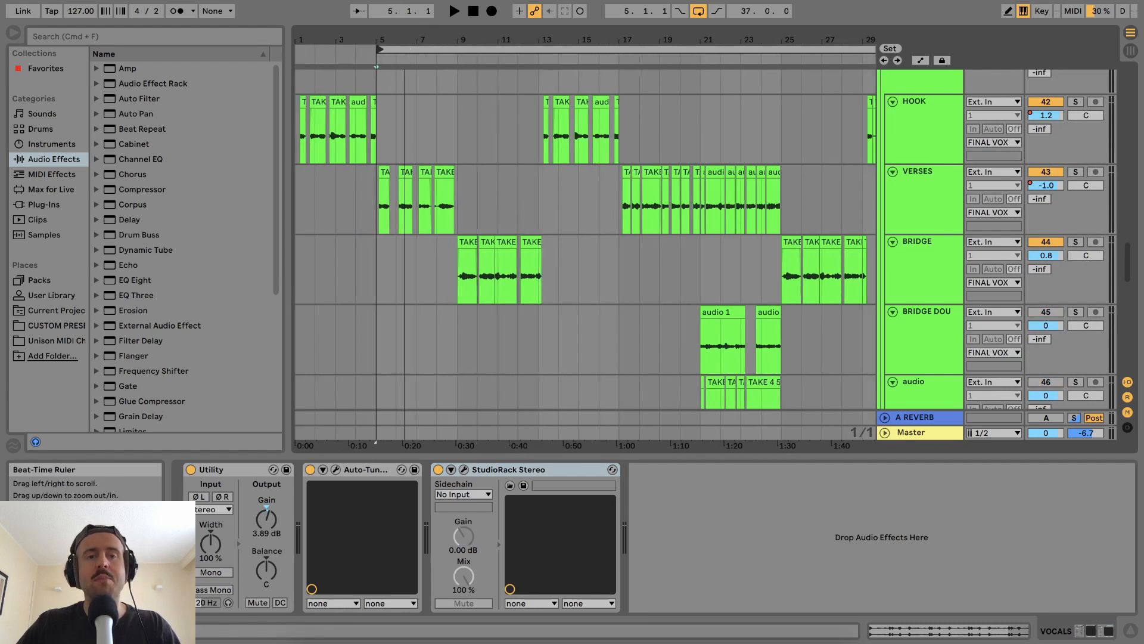
drag(404, 39, 414, 44)
drag(473, 189, 392, 198)
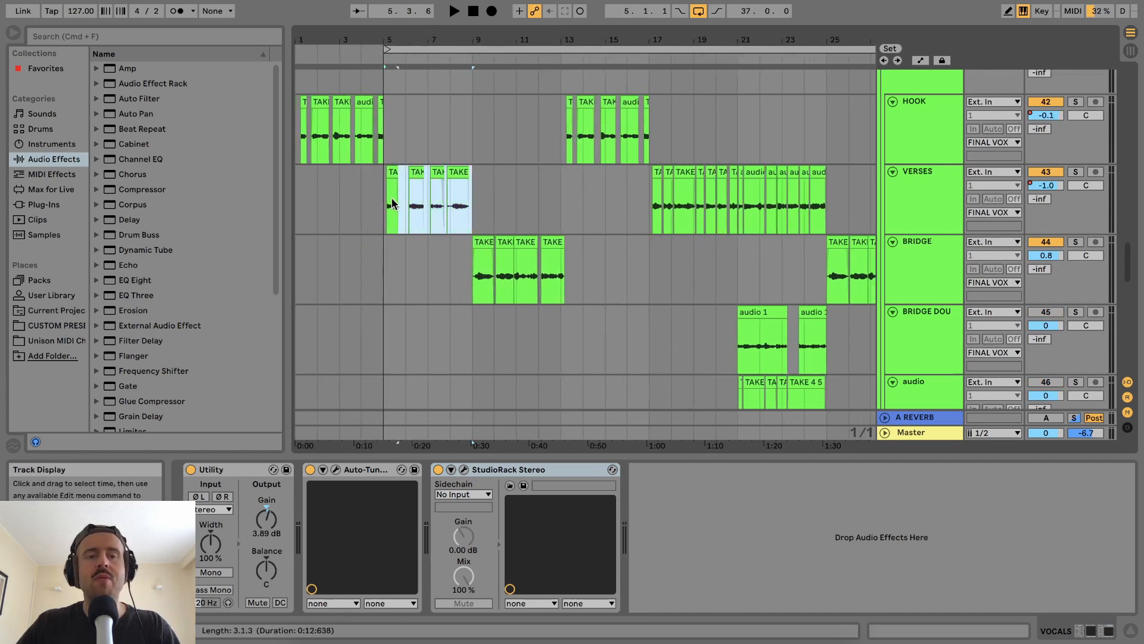
click(521, 185)
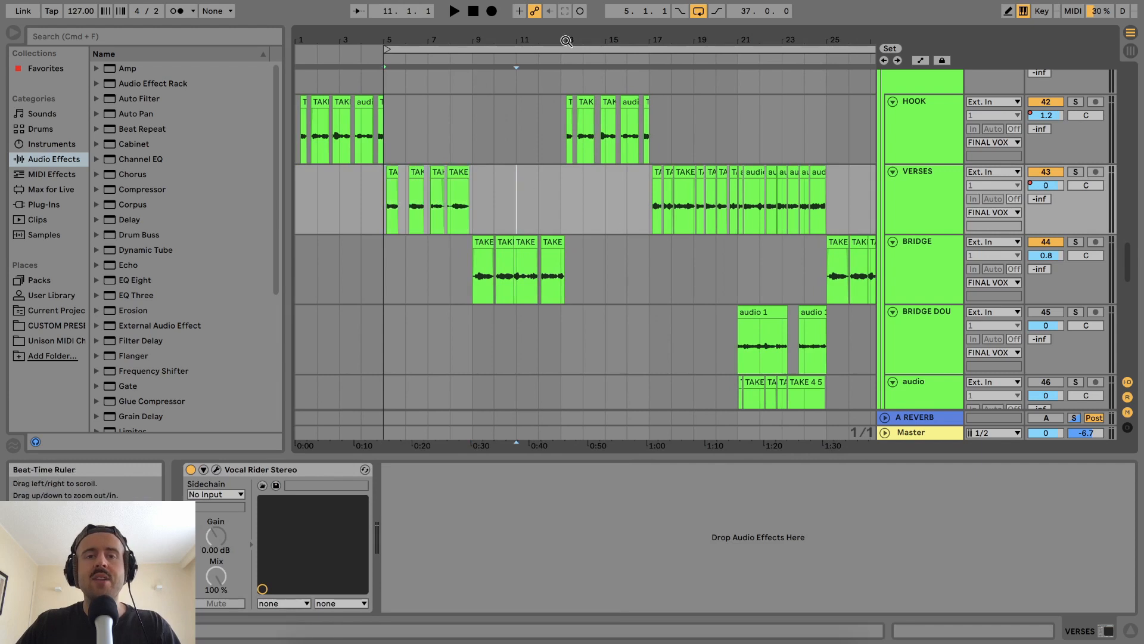
drag(570, 38, 482, 18)
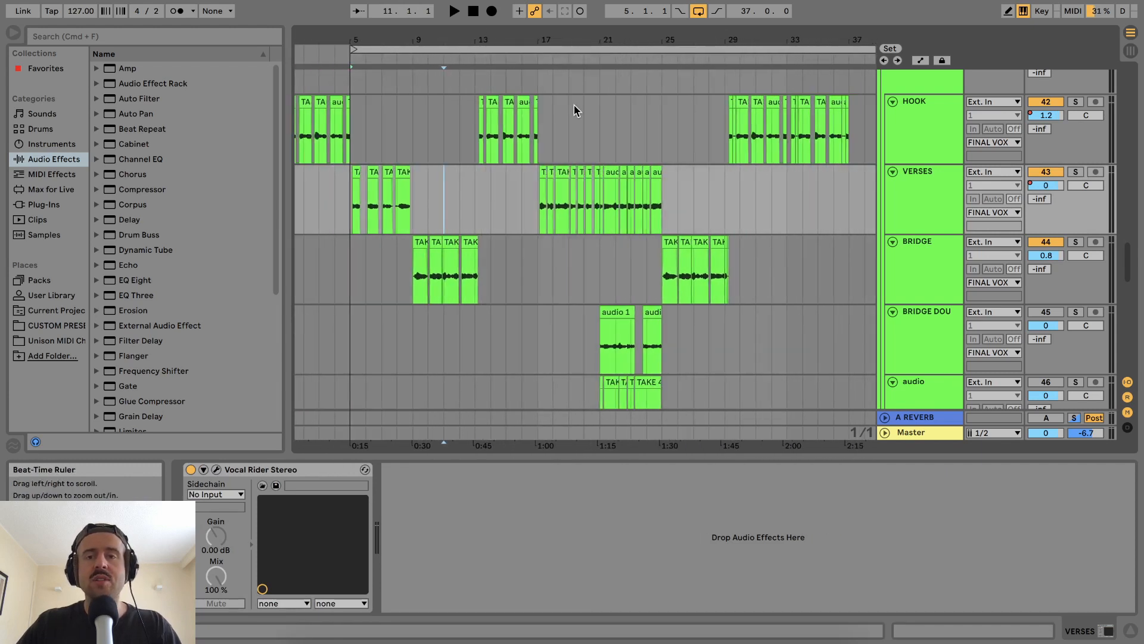
Open the StudioRack Stereo plug-in on the VOCALS group, examine its effect chain and close its window.
scroll(683, 205, up, 4)
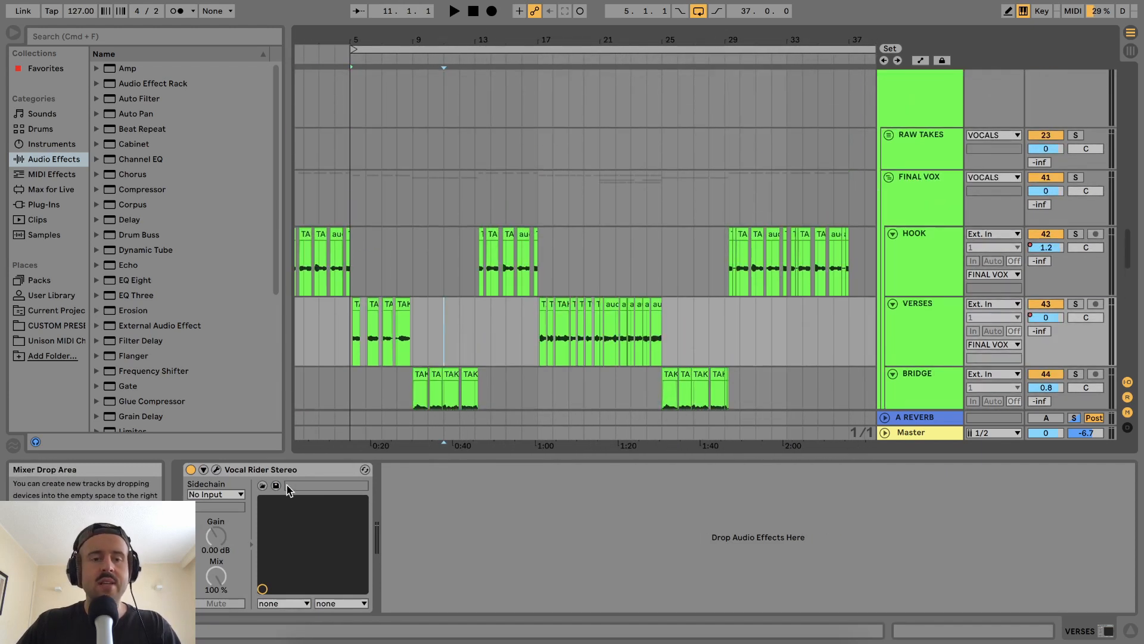
scroll(677, 314, up, 5)
click(922, 209)
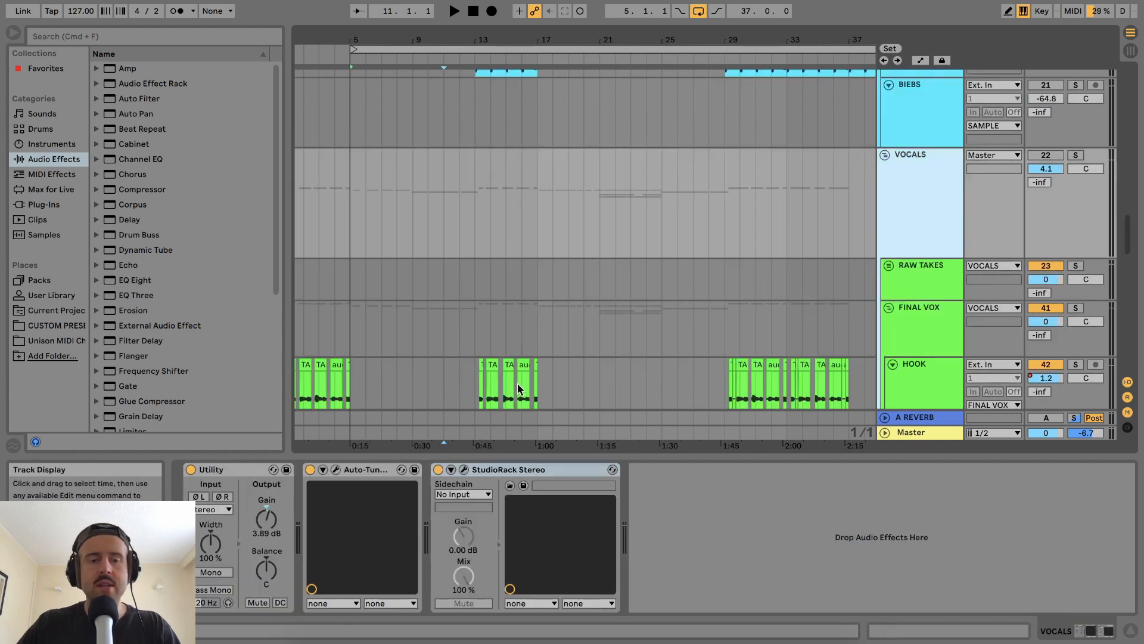
click(464, 471)
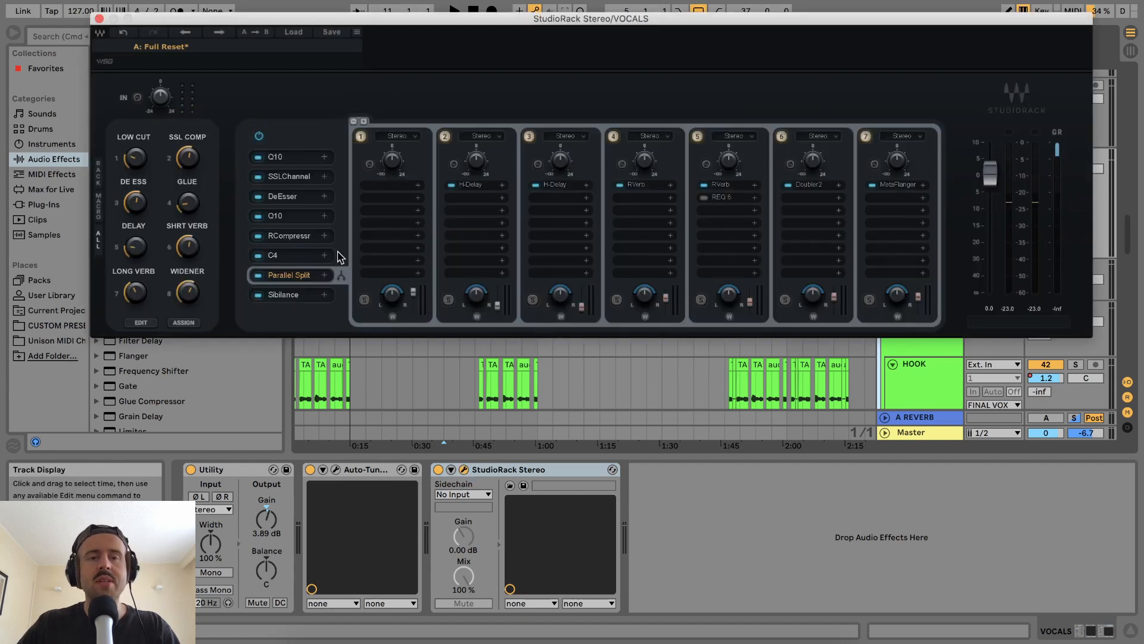
click(99, 20)
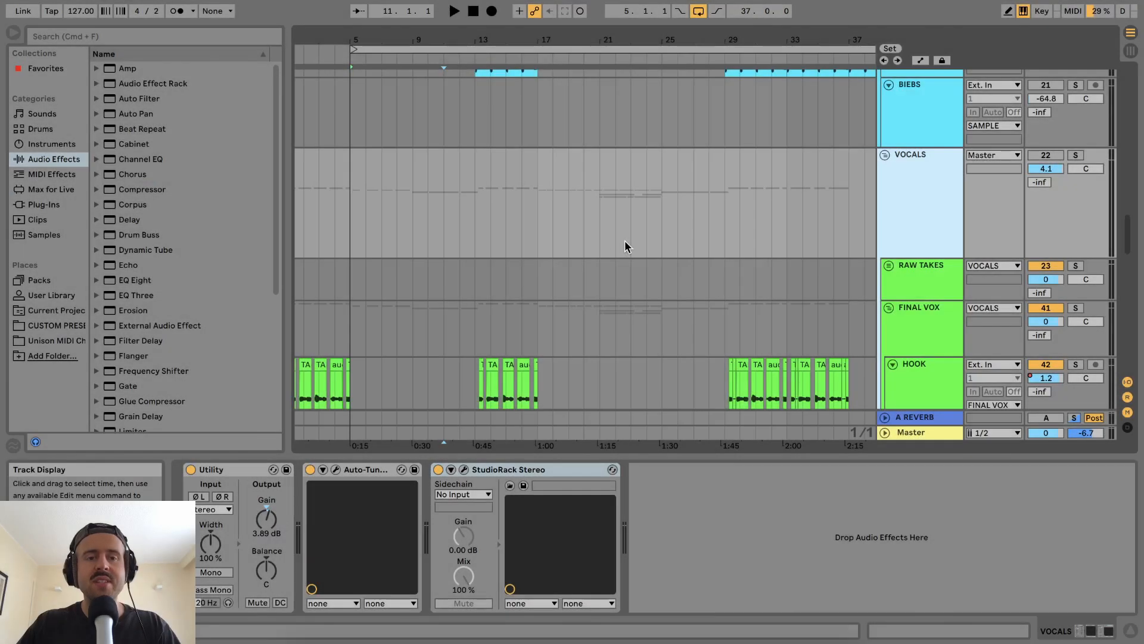
Review the vocal tracks and unmute the VOCALS group.
scroll(535, 217, down, 10)
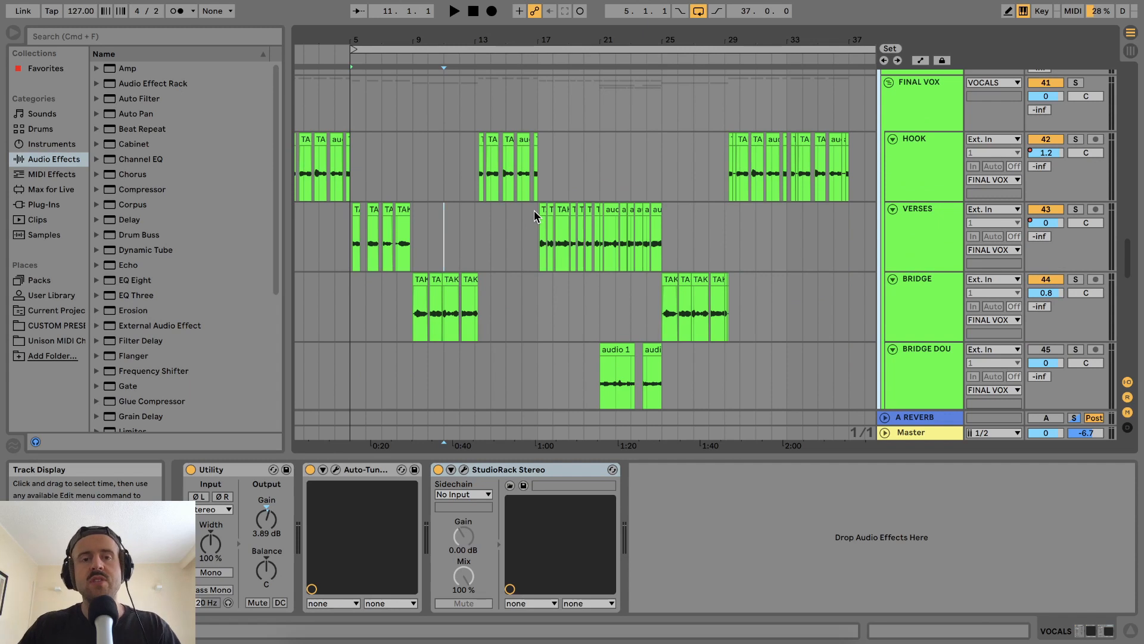
scroll(527, 219, up, 4)
scroll(524, 224, up, 6)
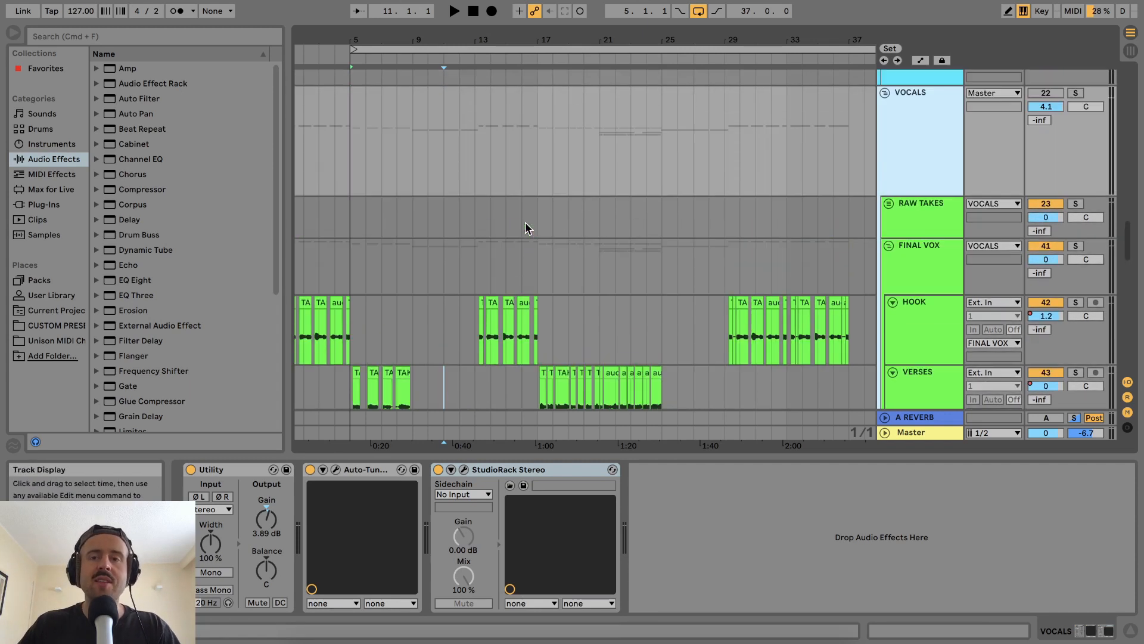
scroll(526, 226, down, 2)
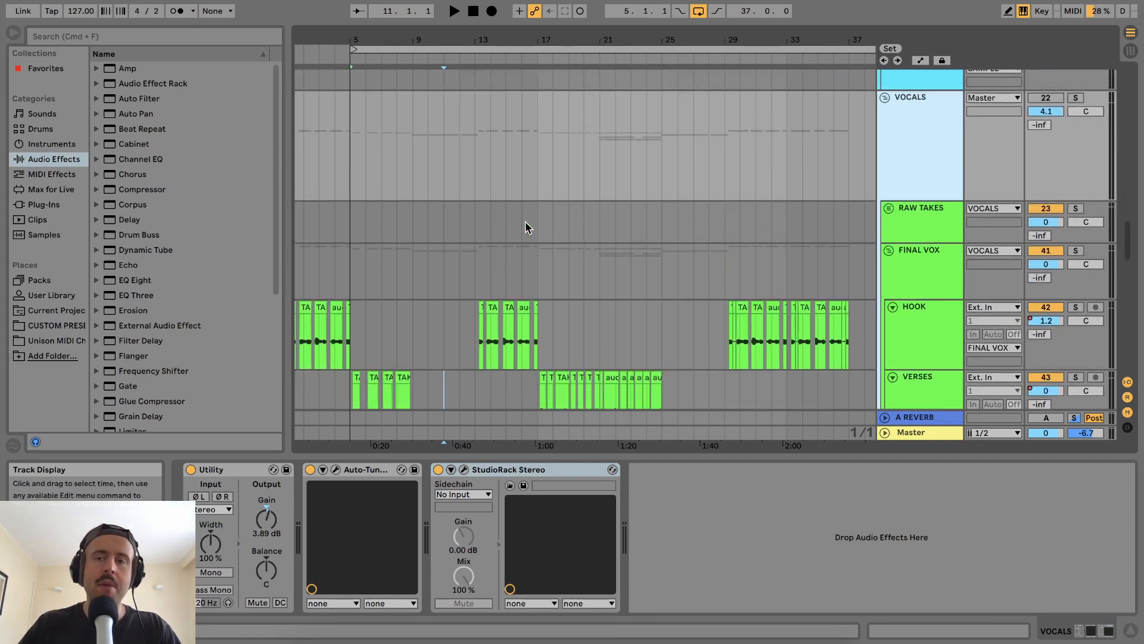
click(1044, 99)
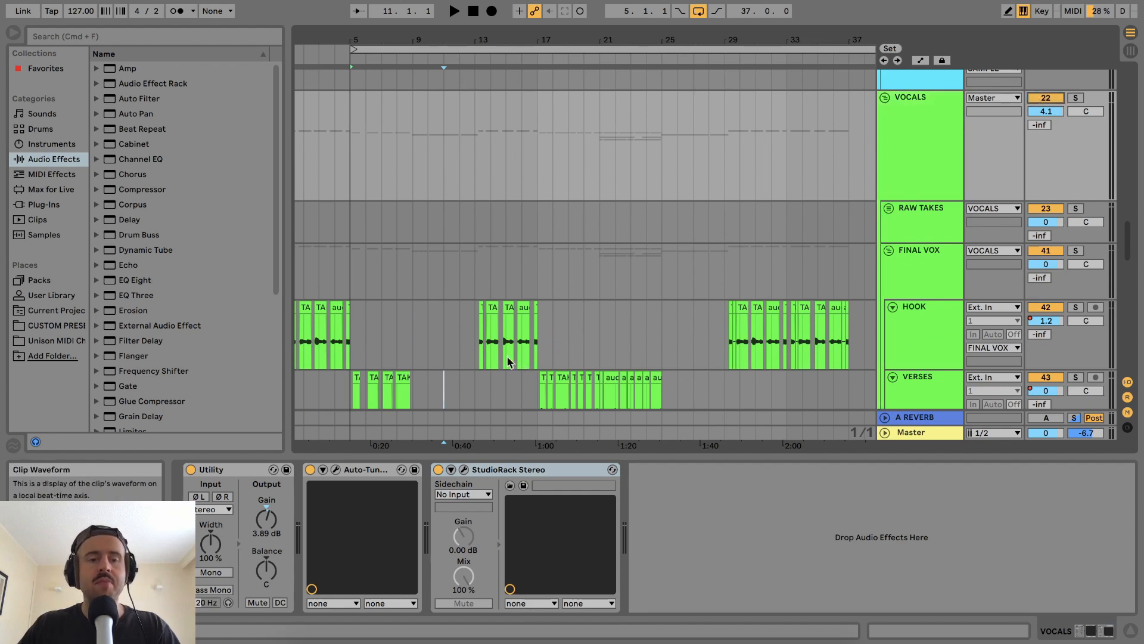
Select the Utility device on the VOCALS group and examine the first verse's clips.
click(234, 468)
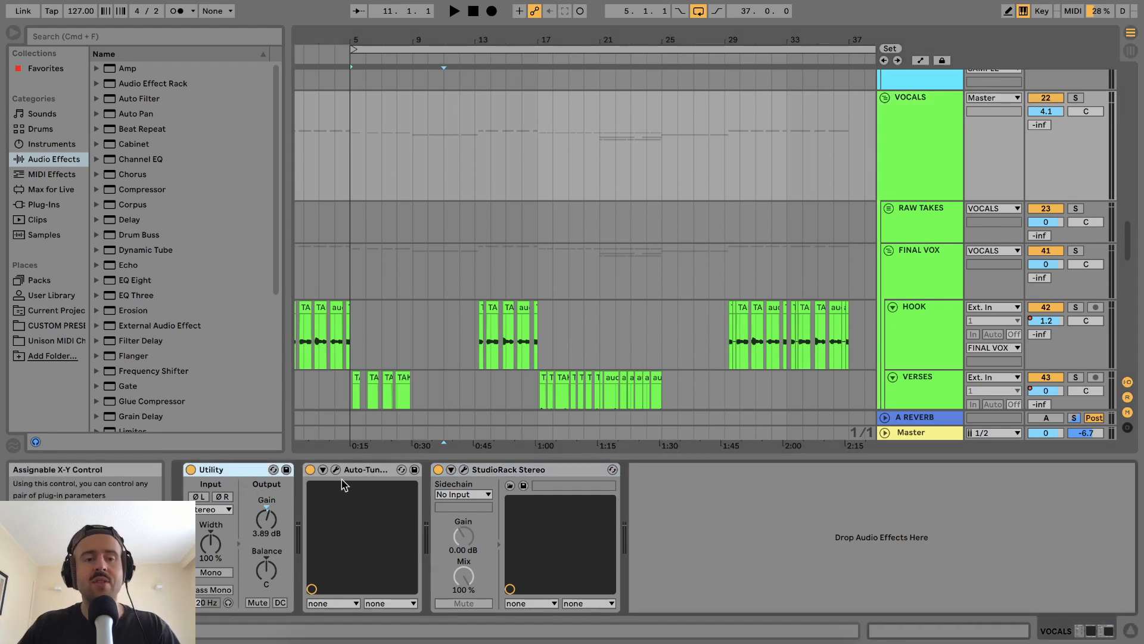
scroll(406, 254, down, 5)
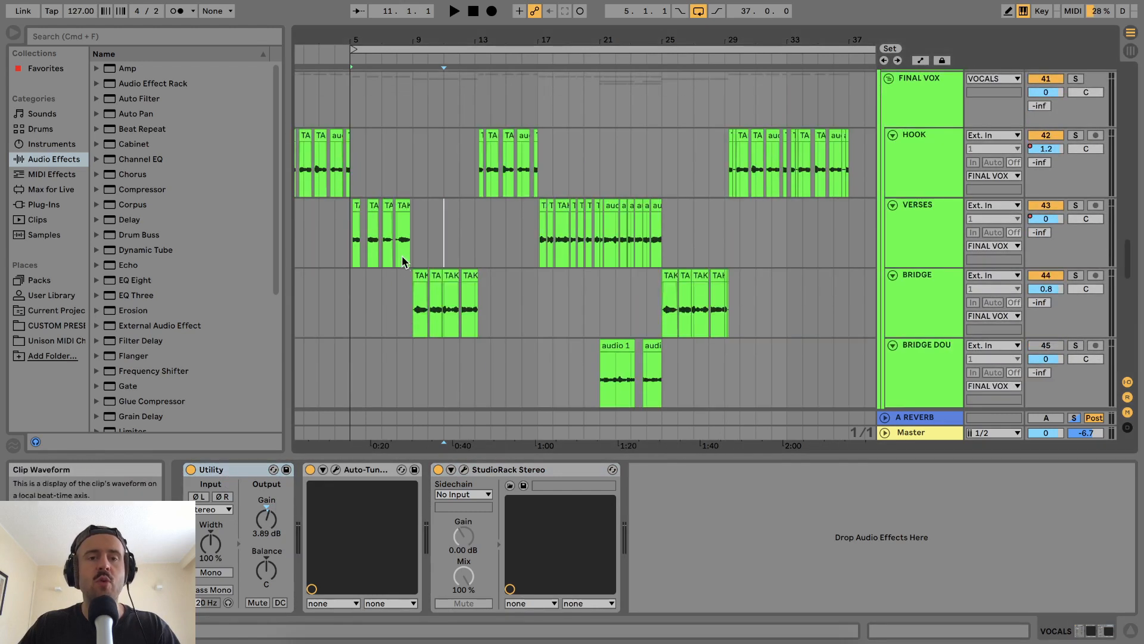
drag(364, 37, 417, 92)
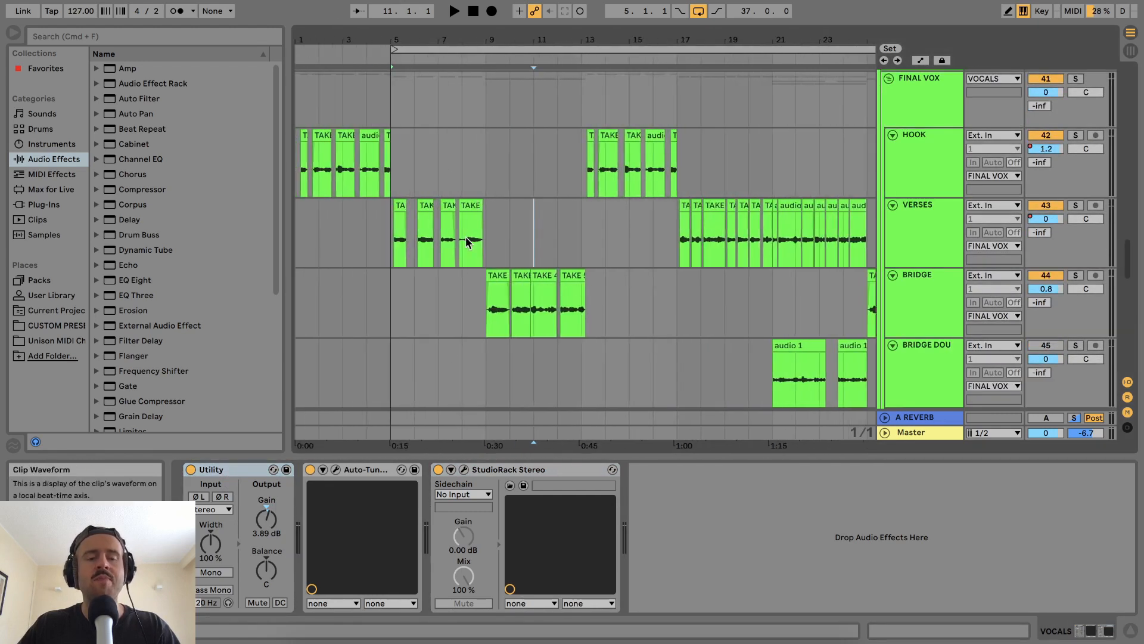
scroll(671, 238, up, 2)
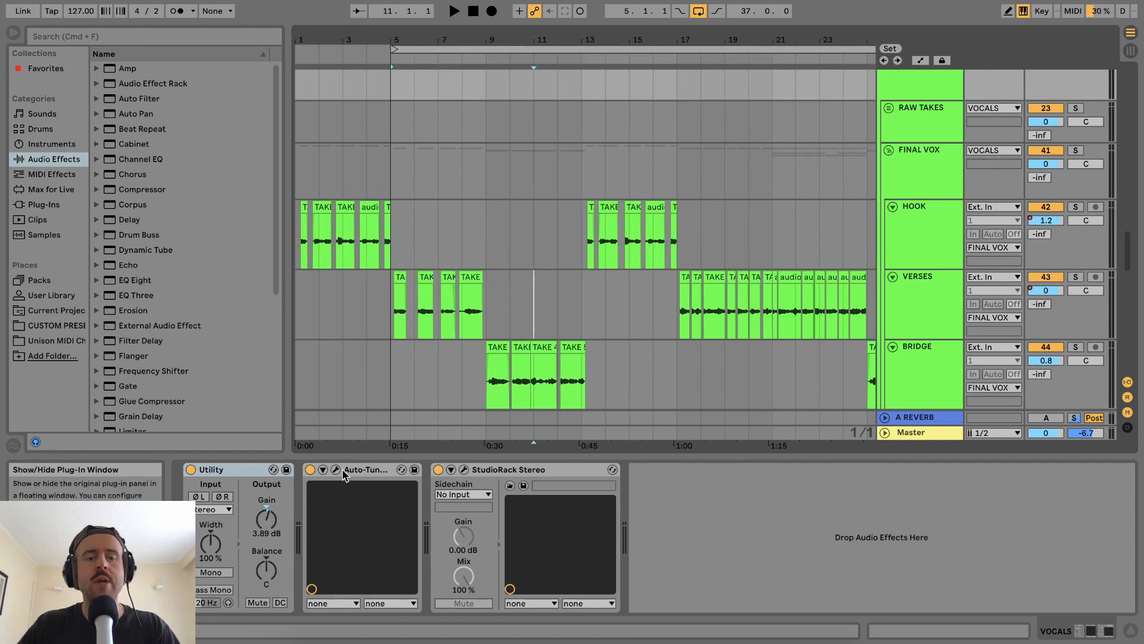
Open the Auto-Tune EFX plug-in on the VOCALS group, examine its key, scale and retune settings, and close its window.
click(358, 474)
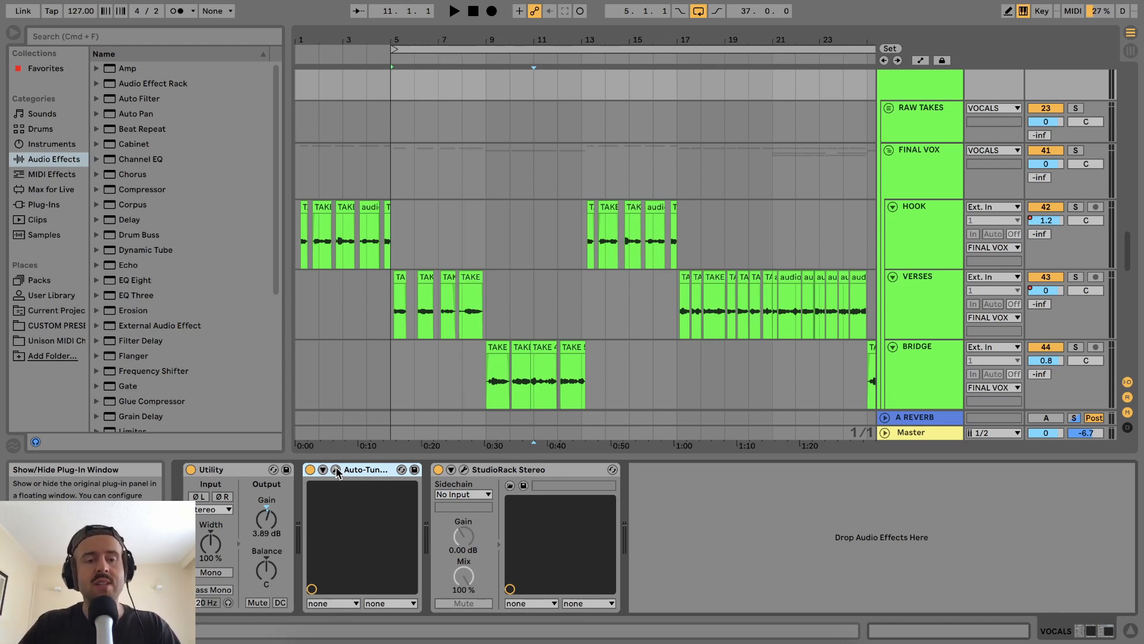
click(337, 470)
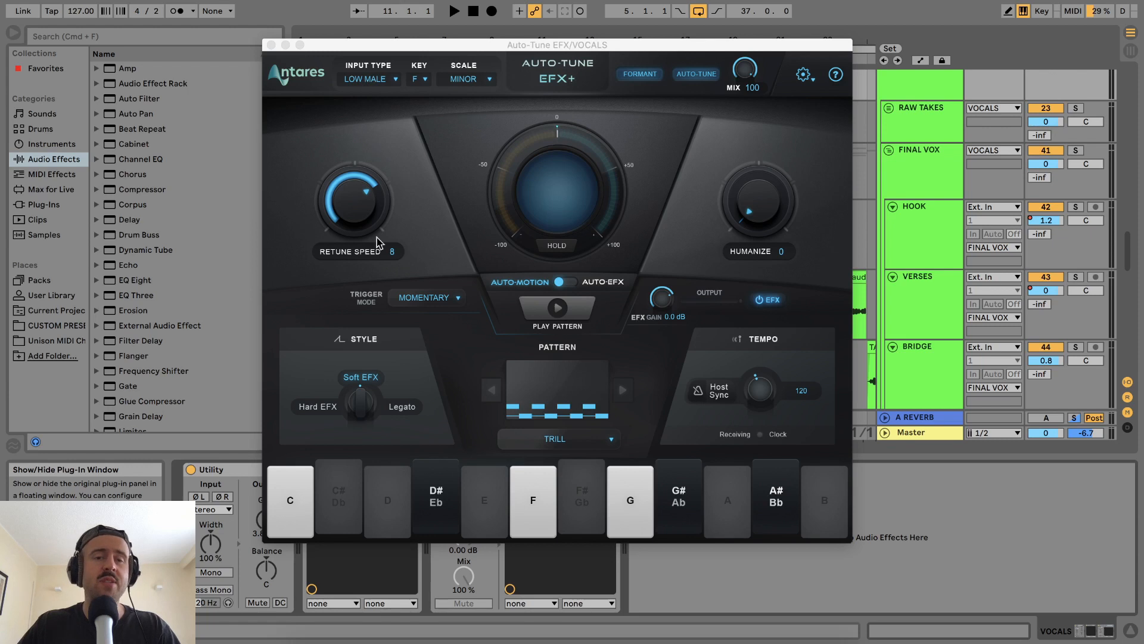
click(271, 45)
Turn off StudioRack Stereo on the VOCALS group and play the first verse from bar 5.
scroll(511, 173, down, 2)
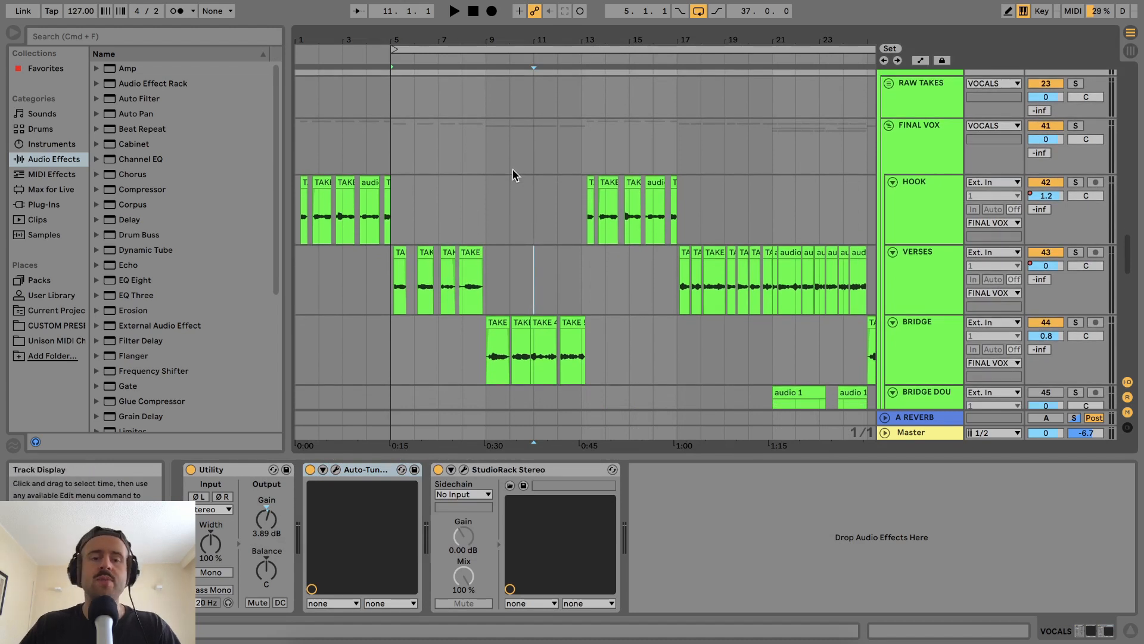
scroll(514, 171, up, 8)
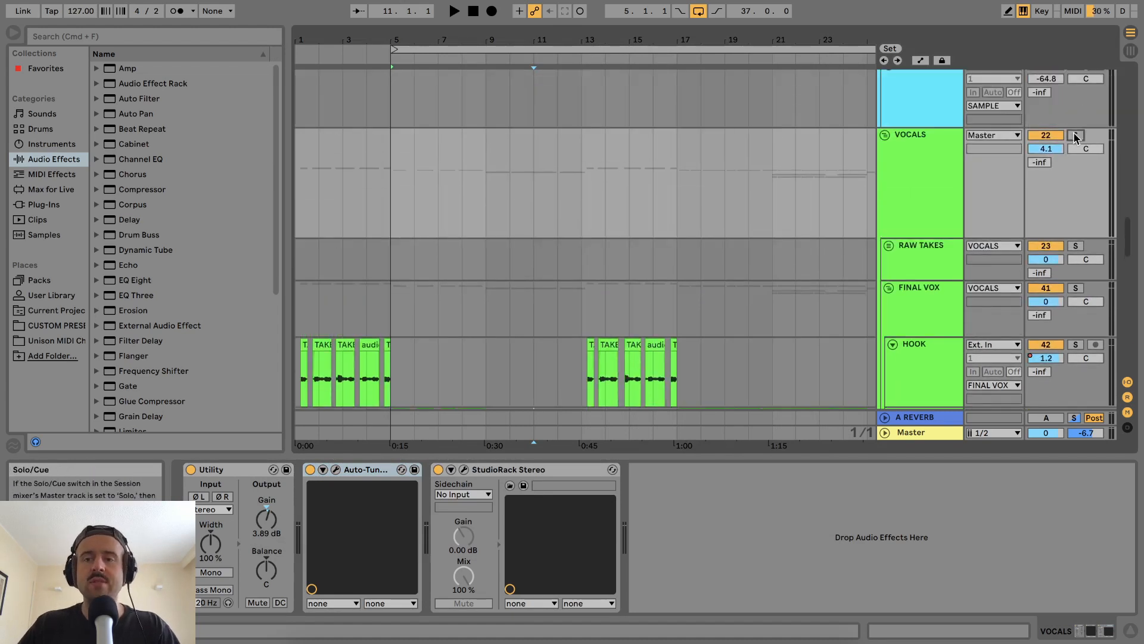
scroll(681, 188, down, 5)
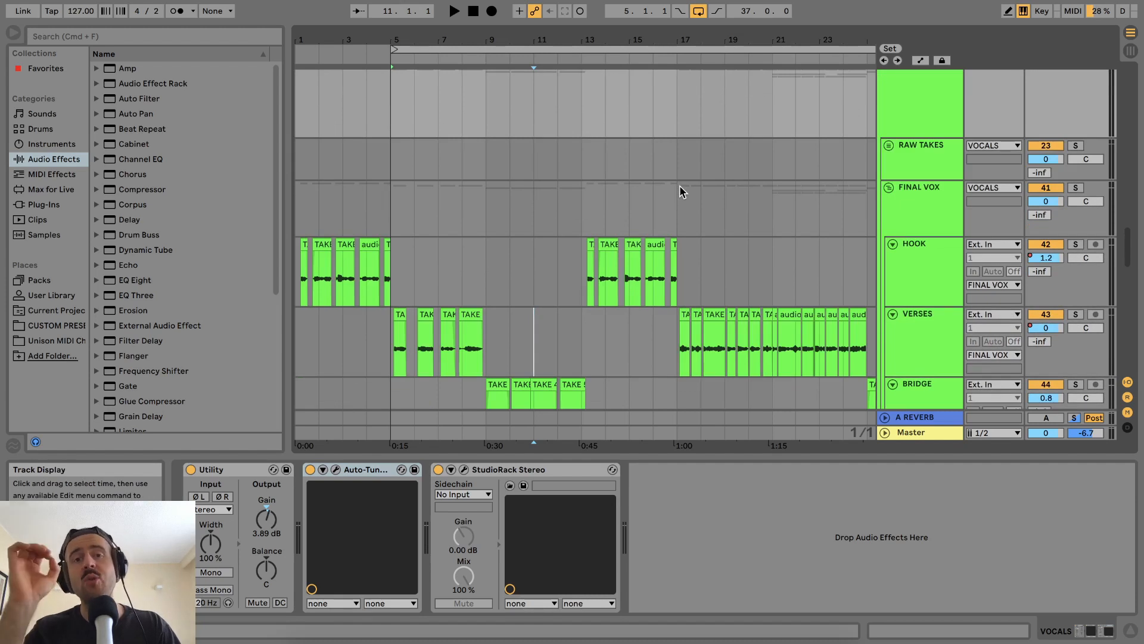
scroll(681, 191, down, 2)
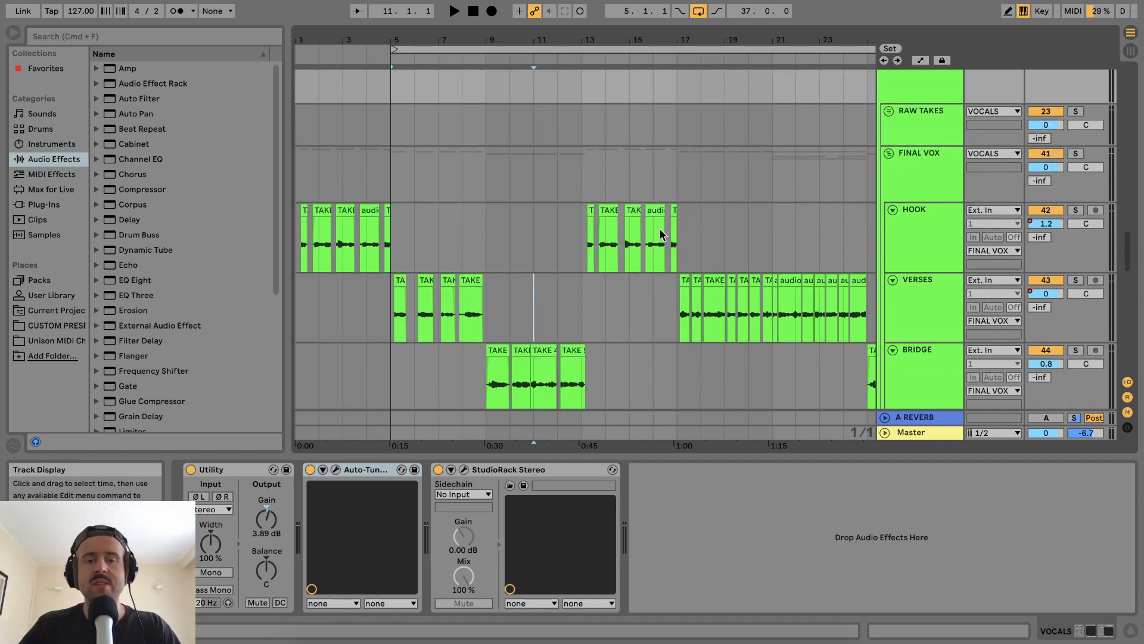
click(438, 470)
key(space)
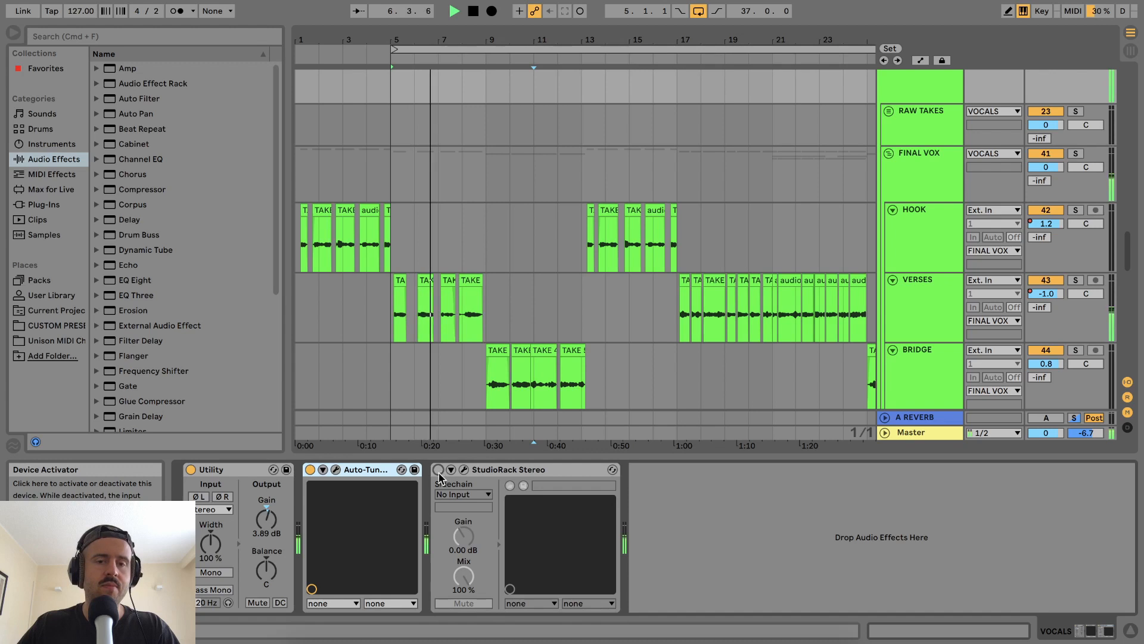
Stop playback, turn StudioRack Stereo back on and open its plug-in window.
key(space)
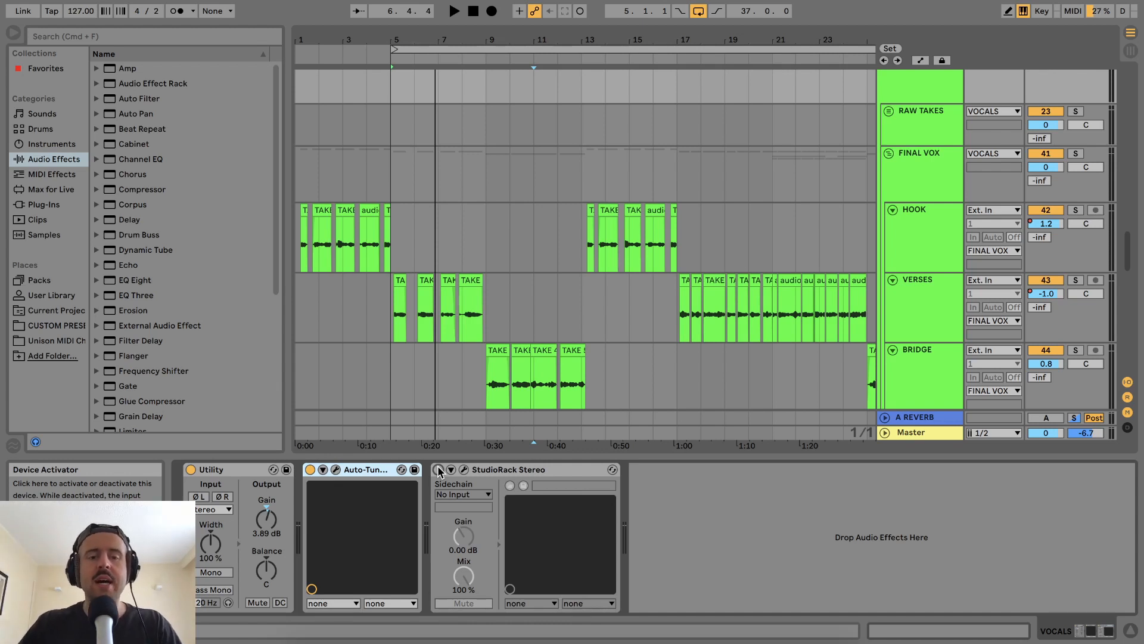
click(439, 470)
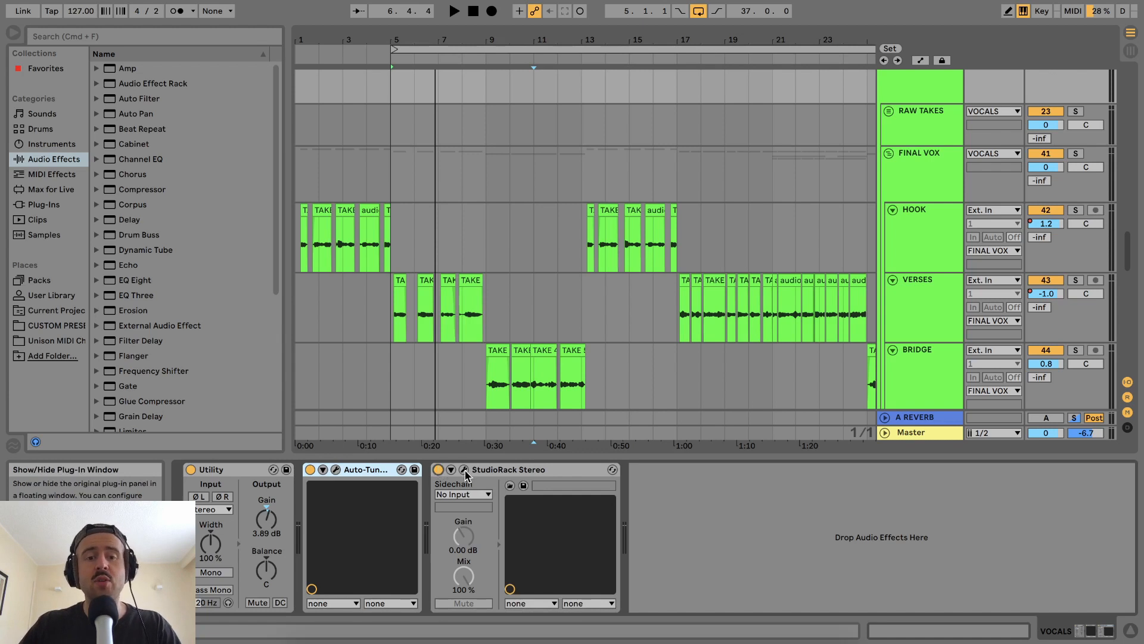
click(464, 471)
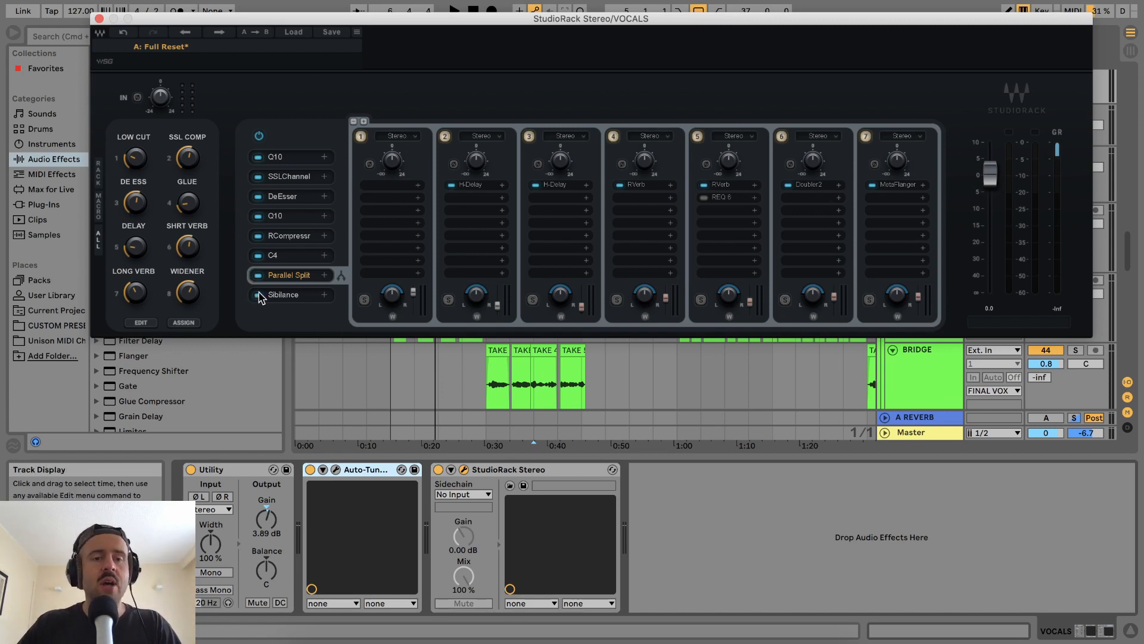
Bypass every plug-in in the StudioRack chain after the first Q10, from SSLChannel through Sibilance.
click(258, 236)
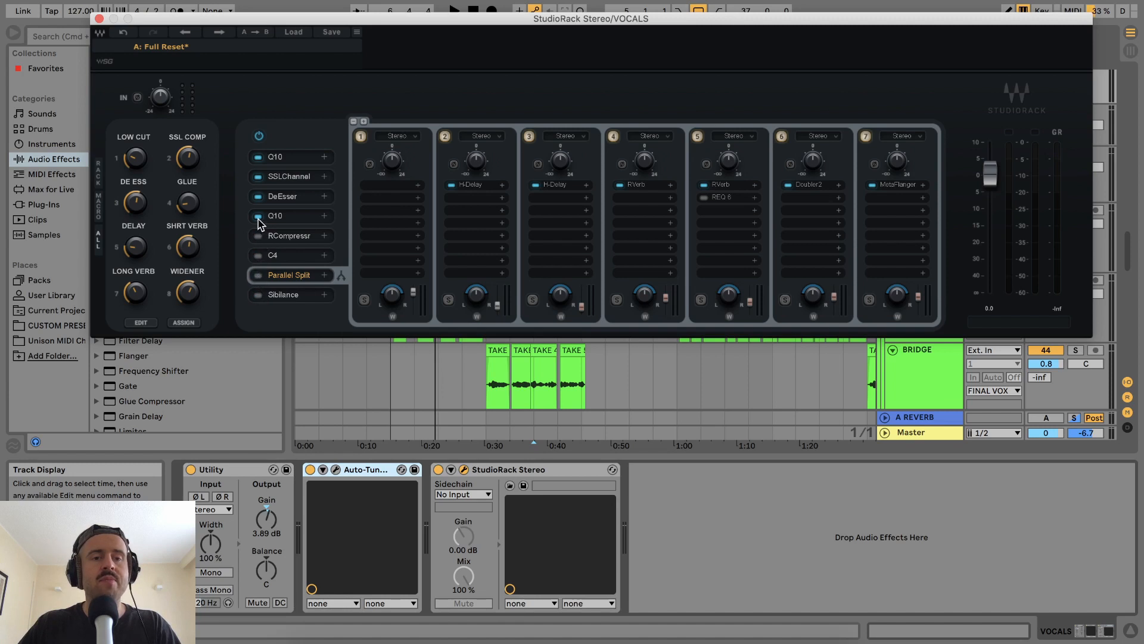
click(258, 216)
click(258, 196)
click(258, 176)
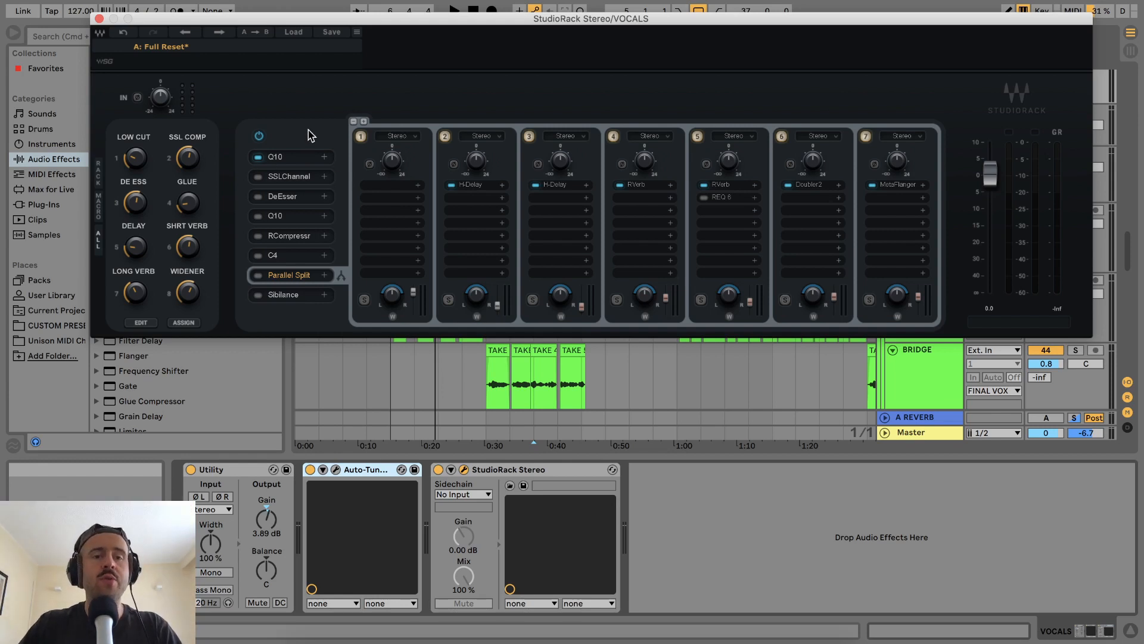
Open the first Q10, compare the verse with the EQ bypassed and active during playback, and close its window.
click(296, 158)
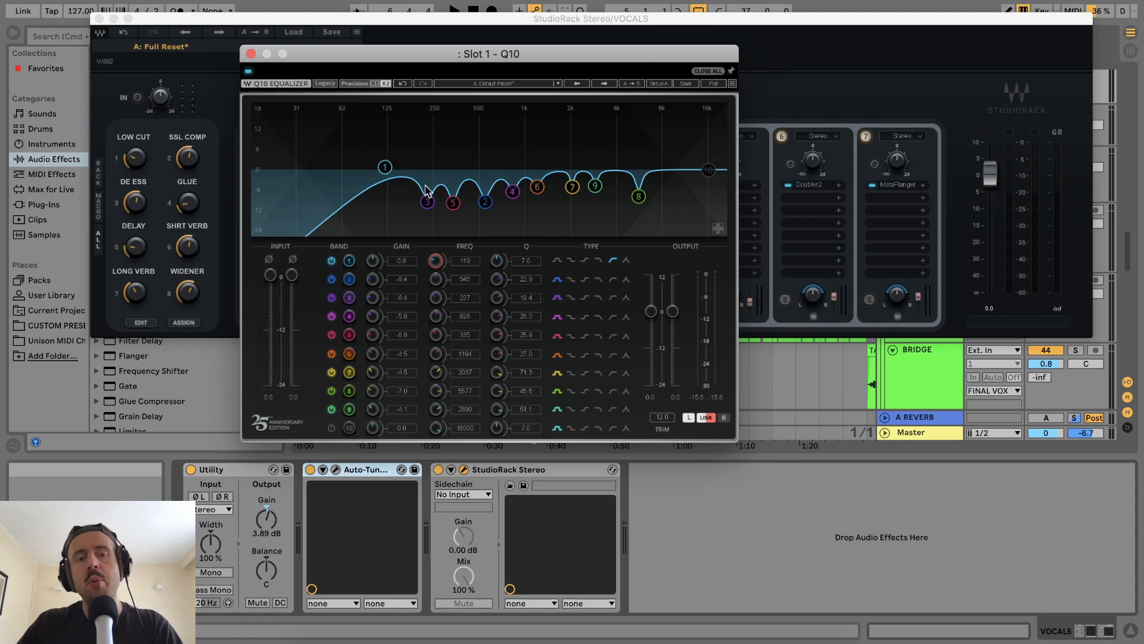
drag(409, 58, 609, 32)
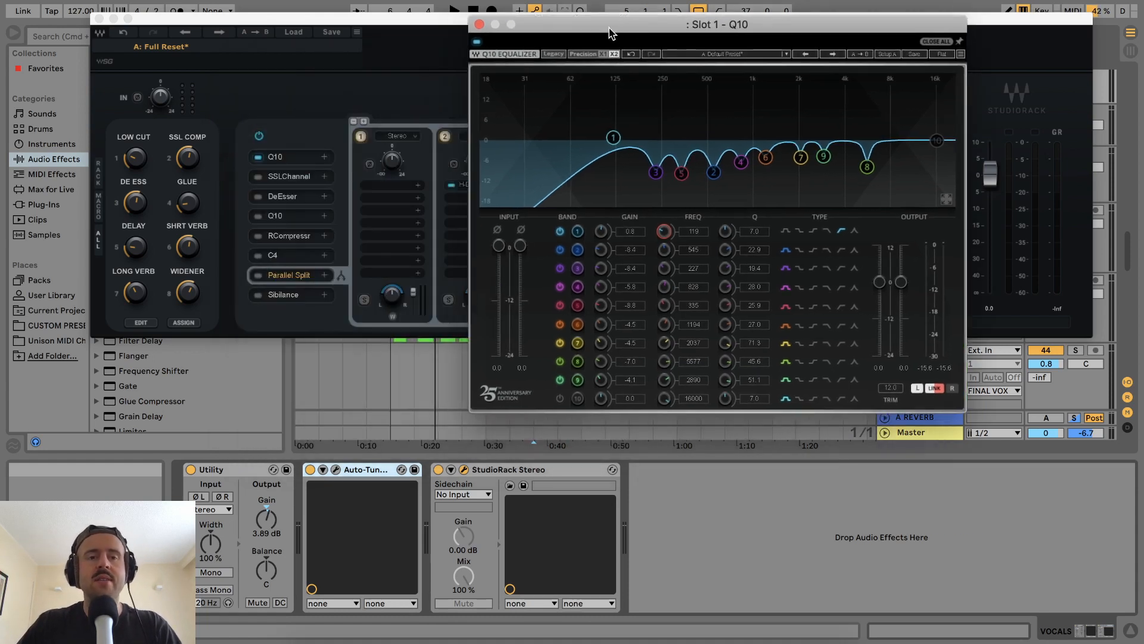
click(477, 43)
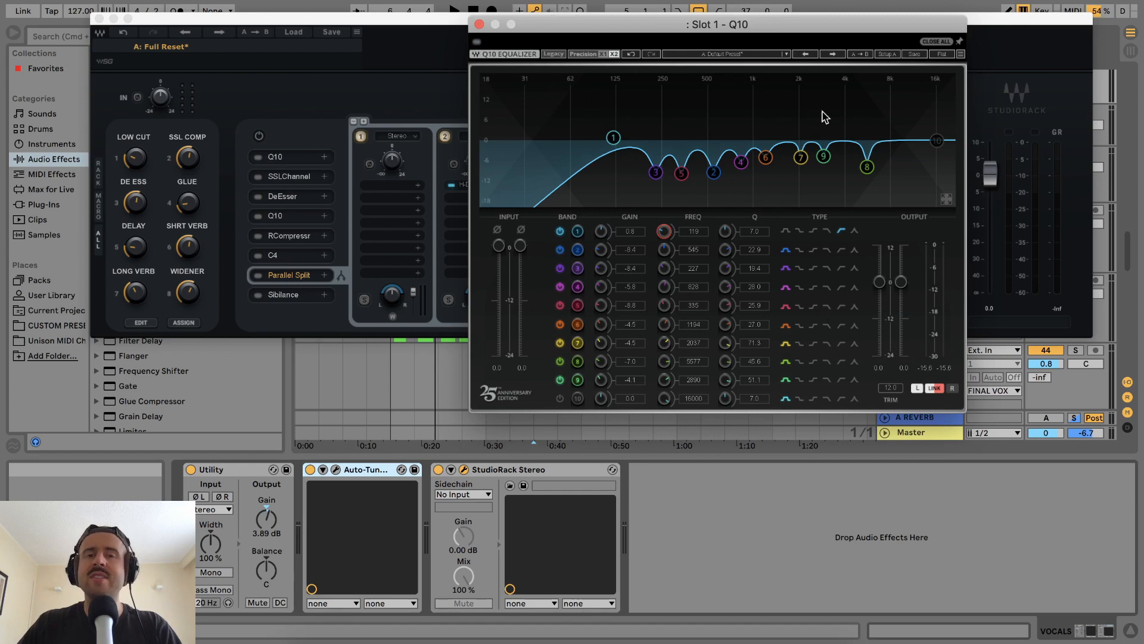
key(space)
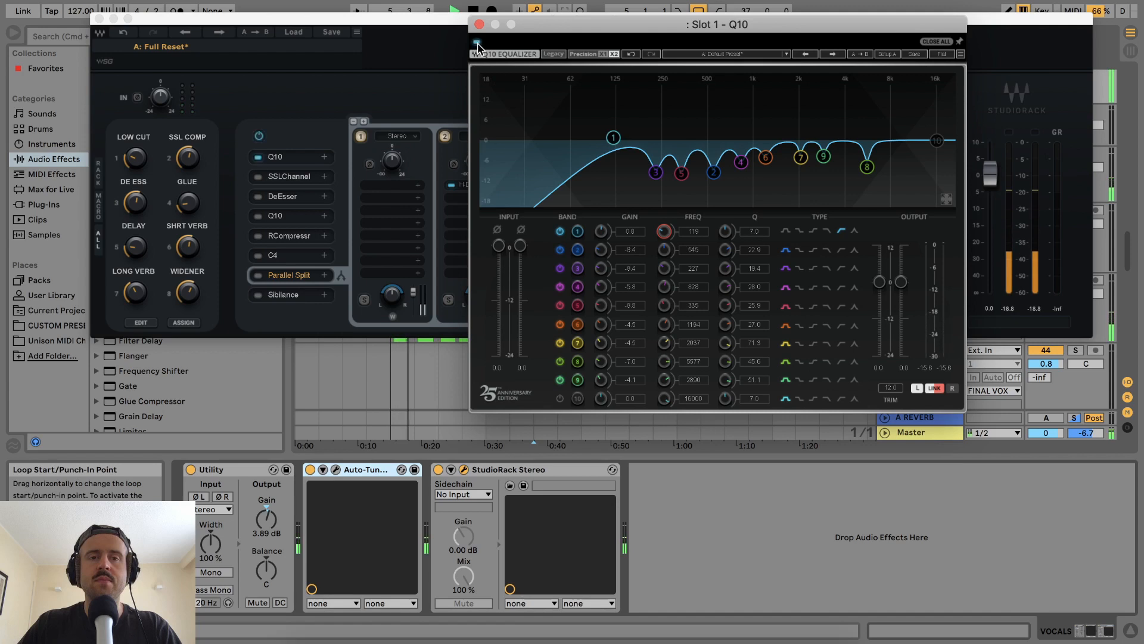
key(space)
click(477, 43)
key(space)
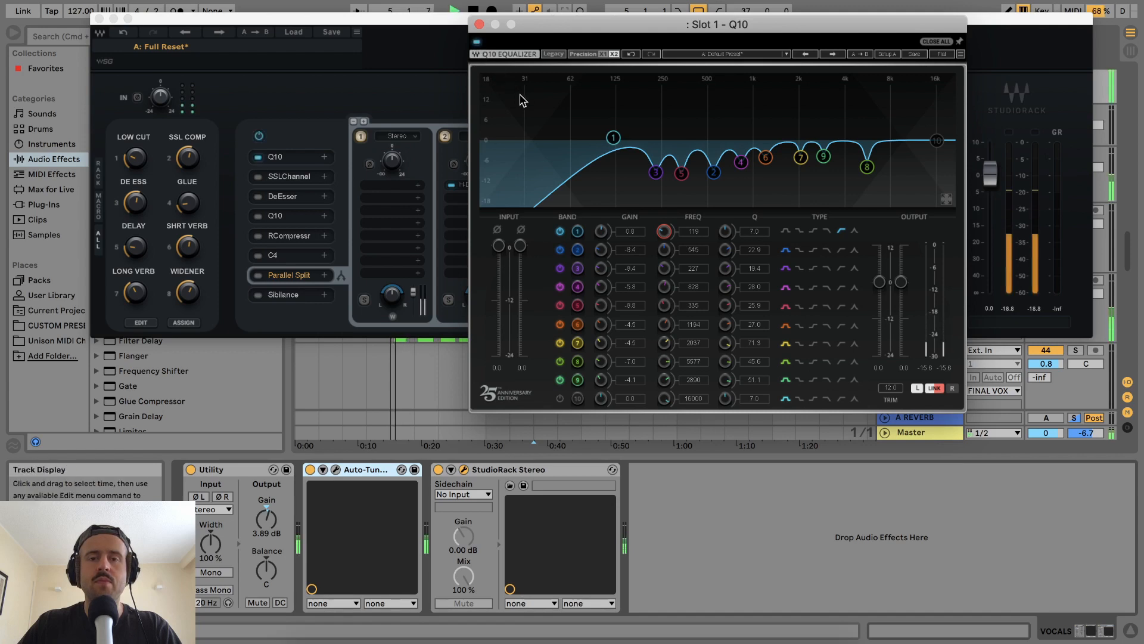
key(space)
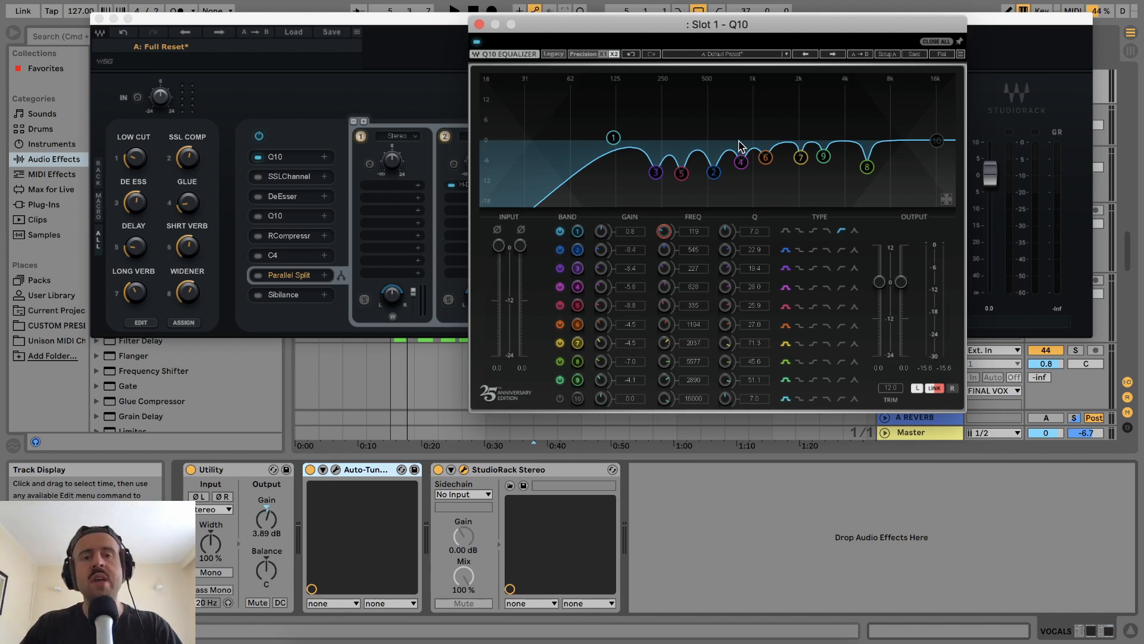
click(479, 26)
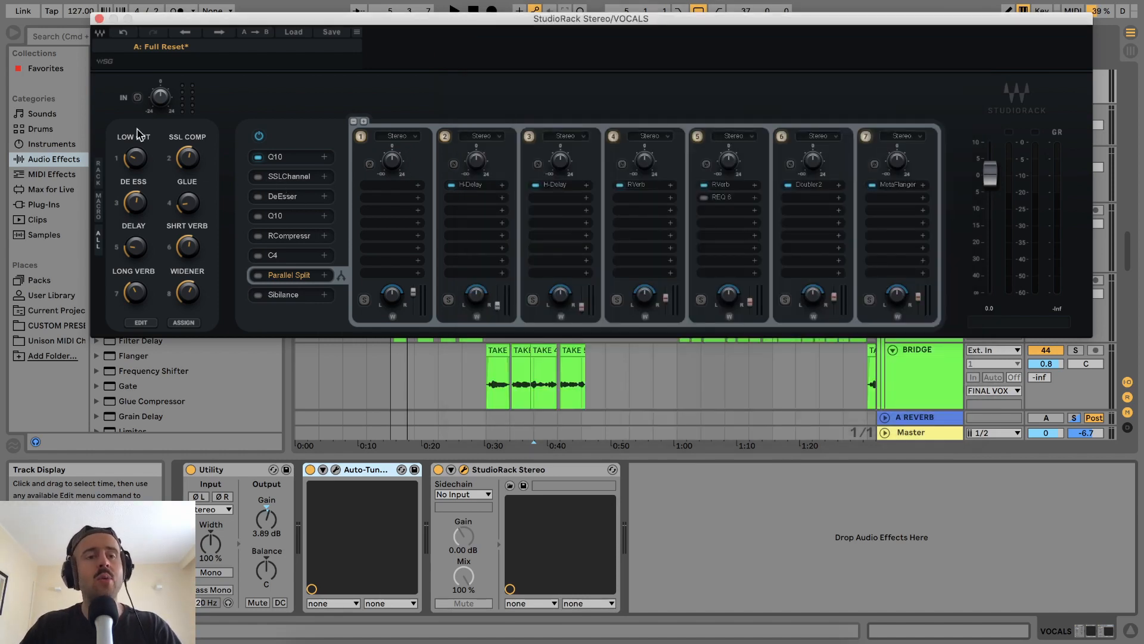
Adjust the LOW CUT macro so the first Q10's band 1 frequency is 91, and close the Q10 window.
click(277, 157)
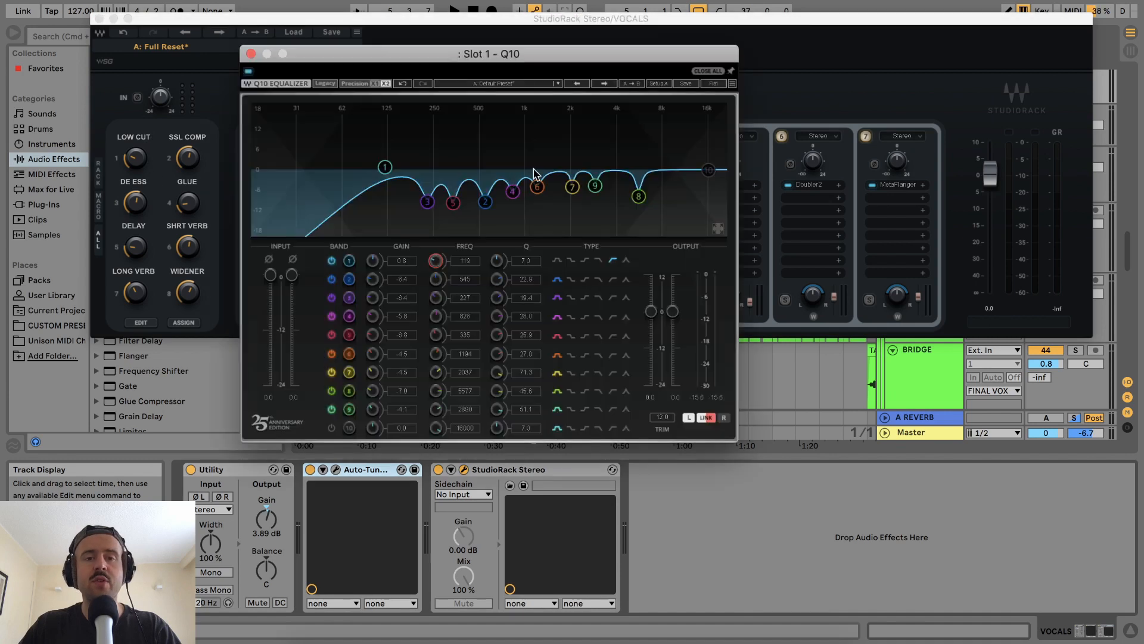
click(137, 160)
click(296, 159)
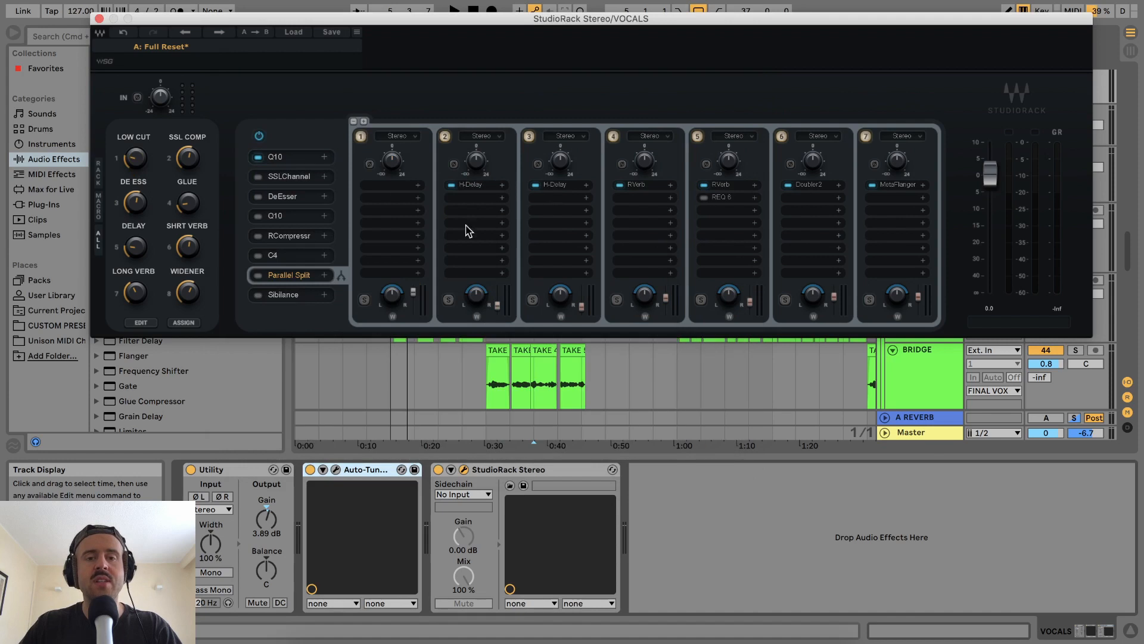
click(295, 158)
drag(475, 55, 825, 271)
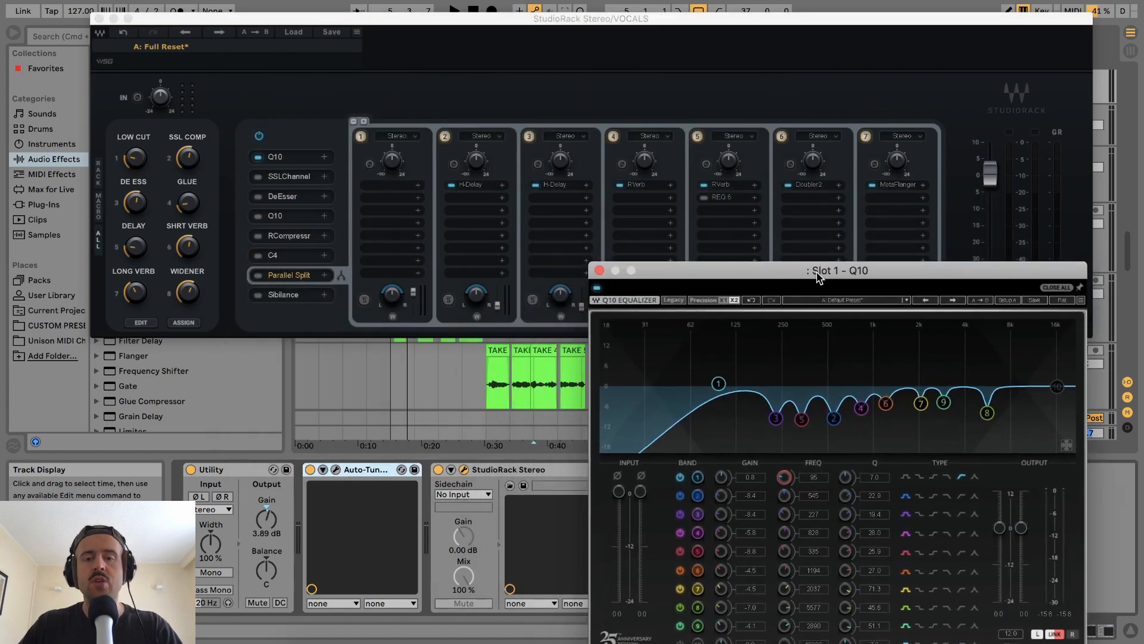
mouse_move(137, 163)
mouse_down()
mouse_move(137, 180)
mouse_move(137, 157)
mouse_up()
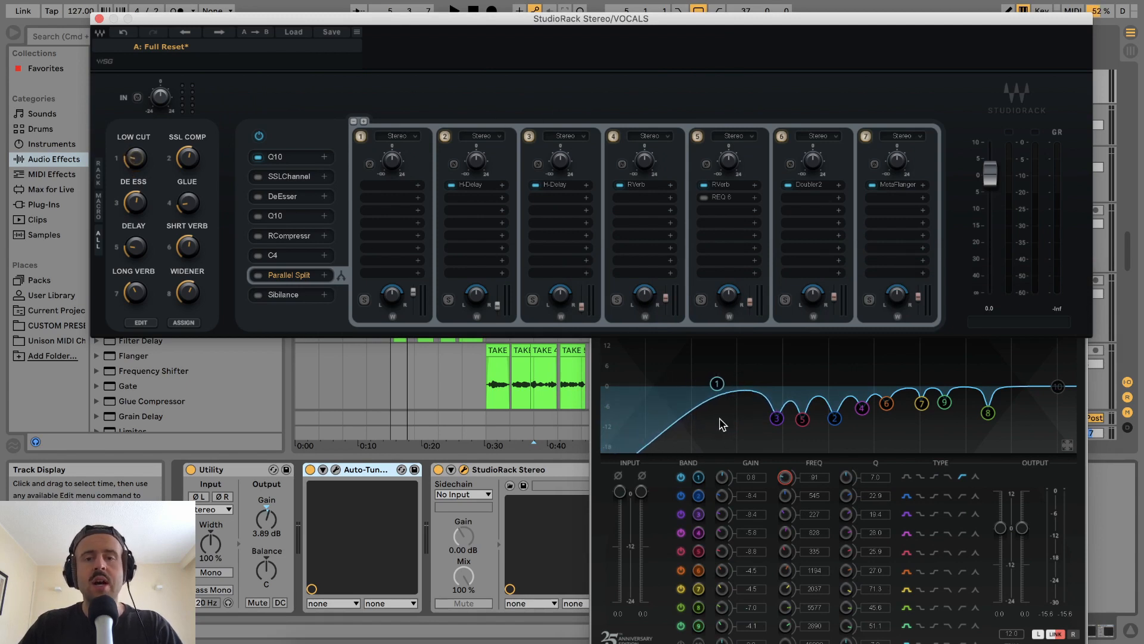
click(1038, 359)
click(600, 270)
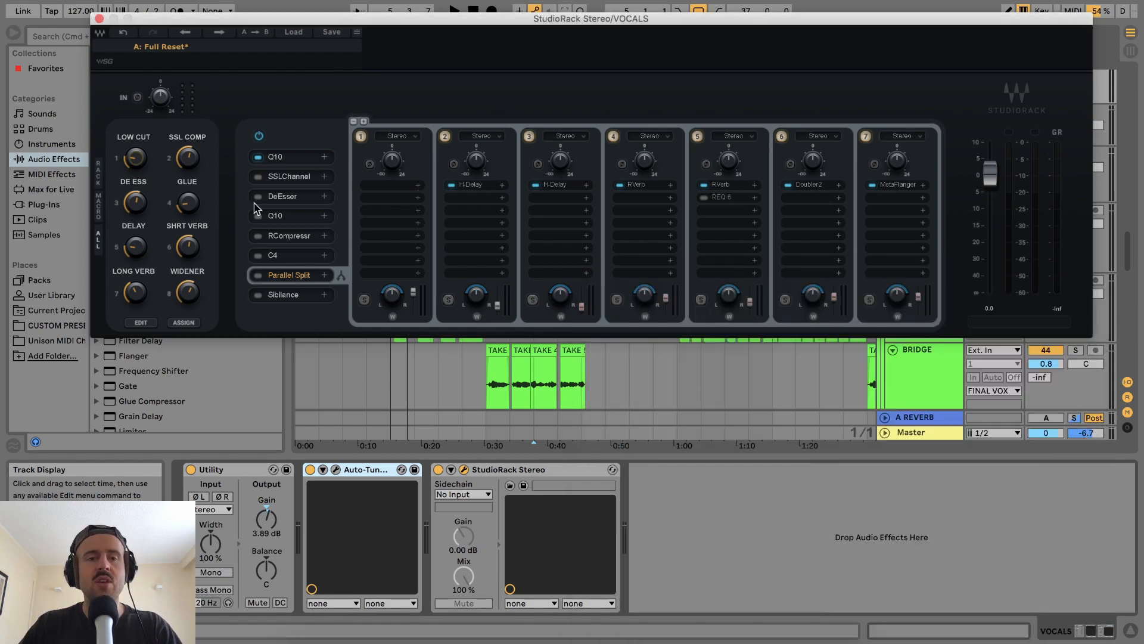
Open SSLChannel with the plug-in active, bypass its dynamics section, and move its window clear of the chain list.
click(283, 177)
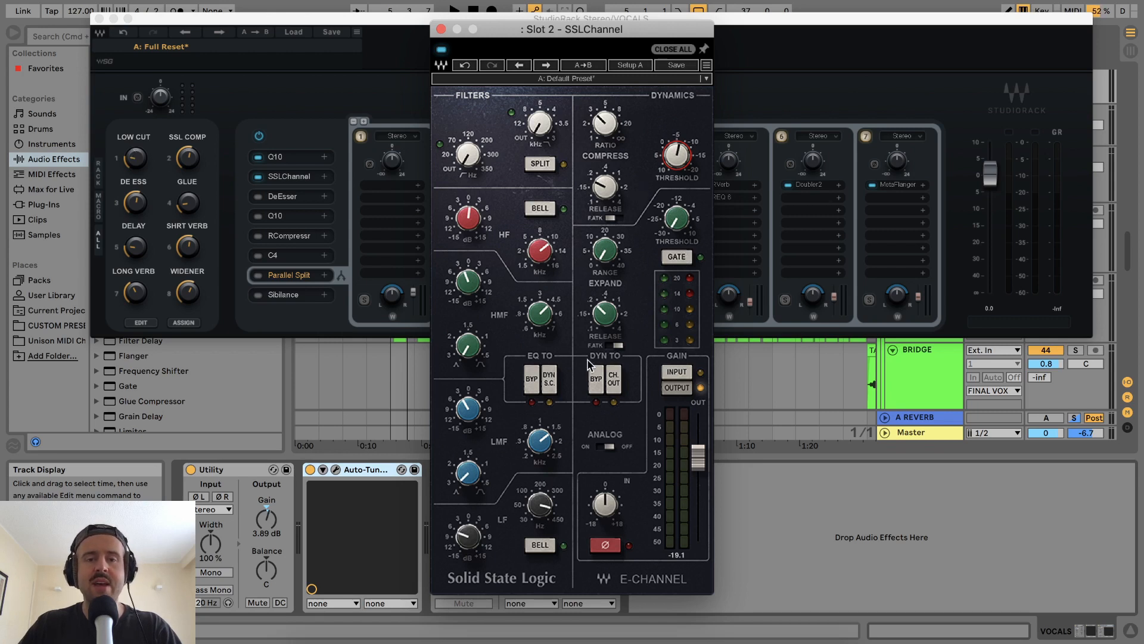
click(599, 382)
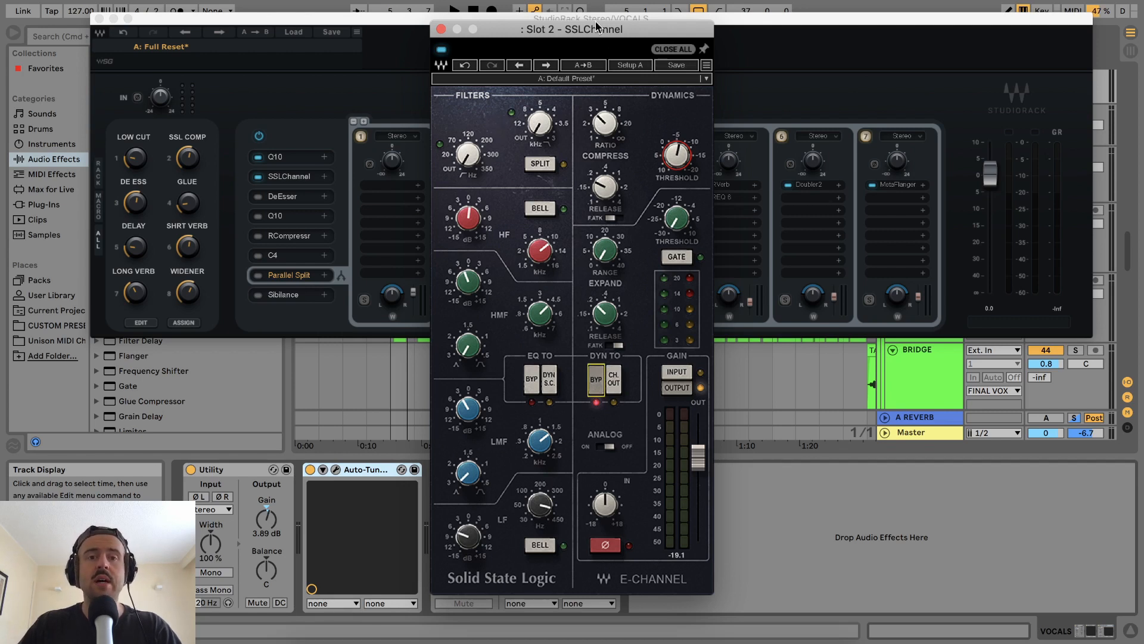
drag(596, 26, 788, 28)
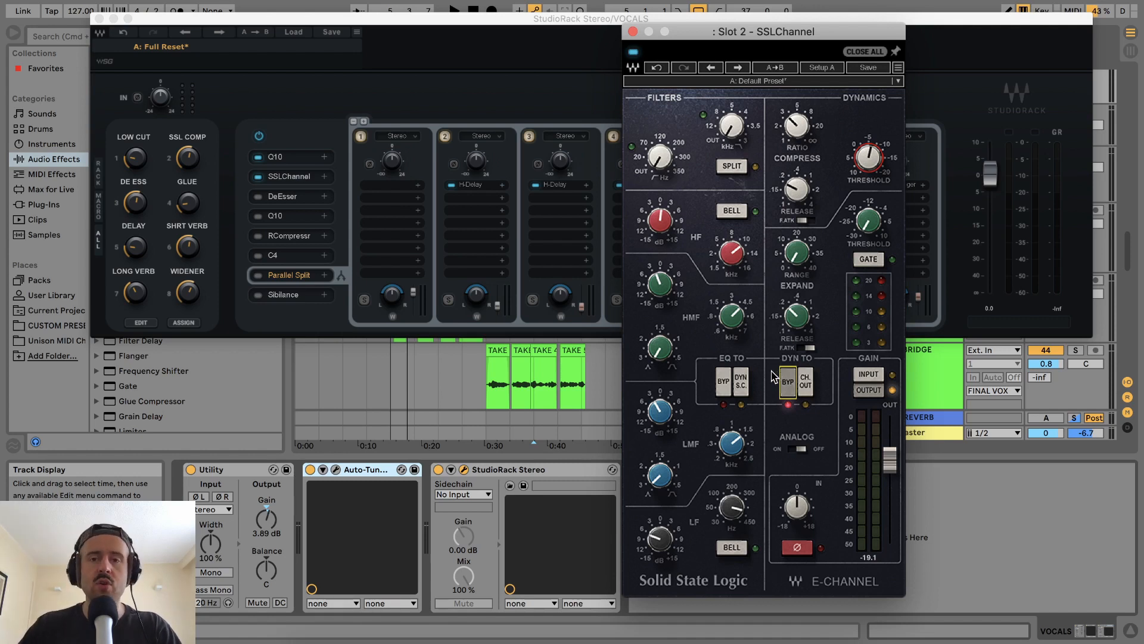
Check the first Q10 again, and compare the verse with SSLChannel bypassed and active during playback.
click(290, 160)
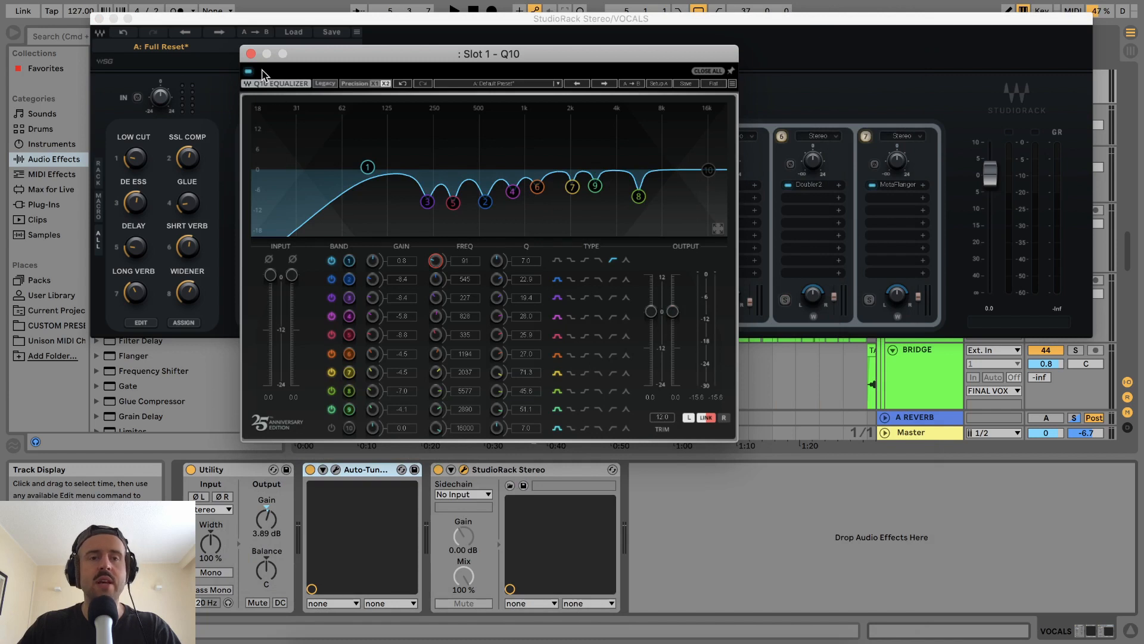
click(251, 54)
click(282, 183)
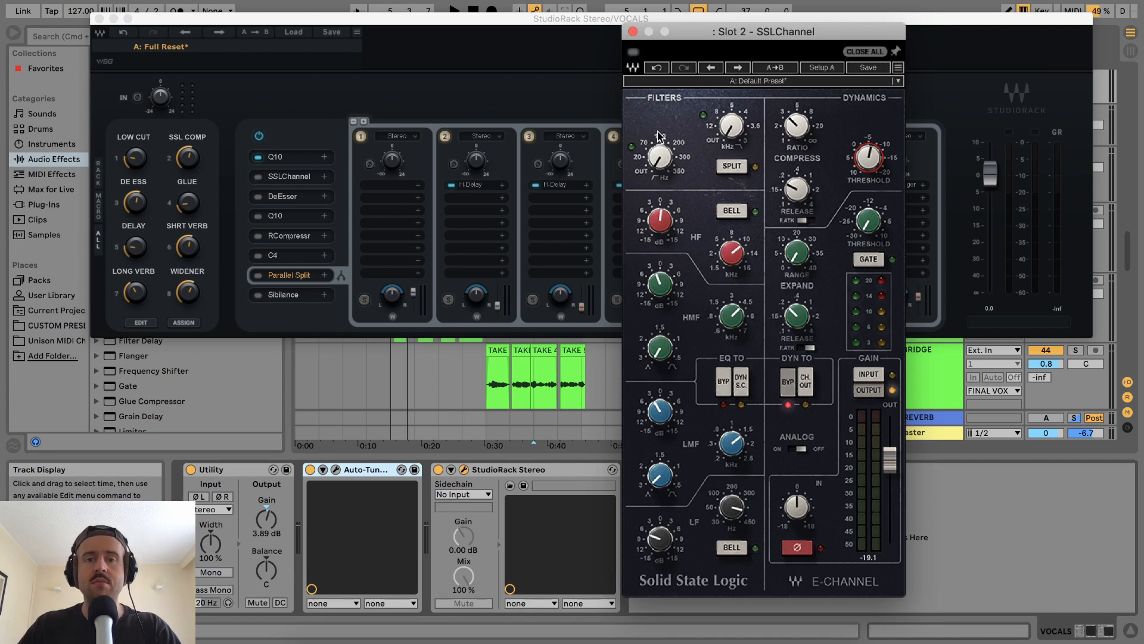
key(space)
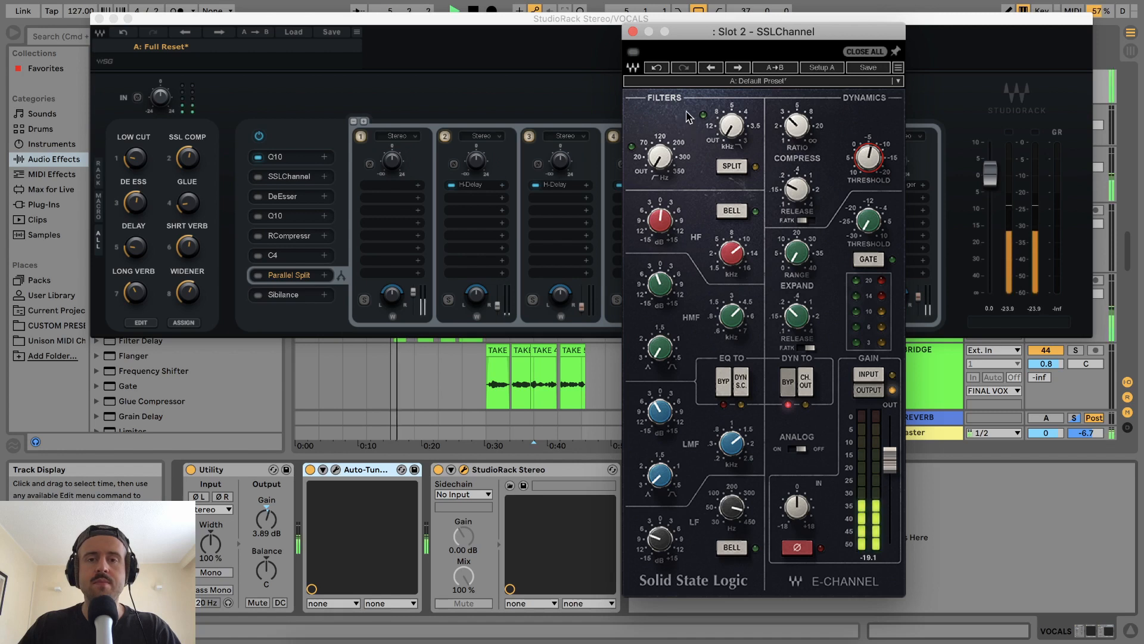
click(633, 52)
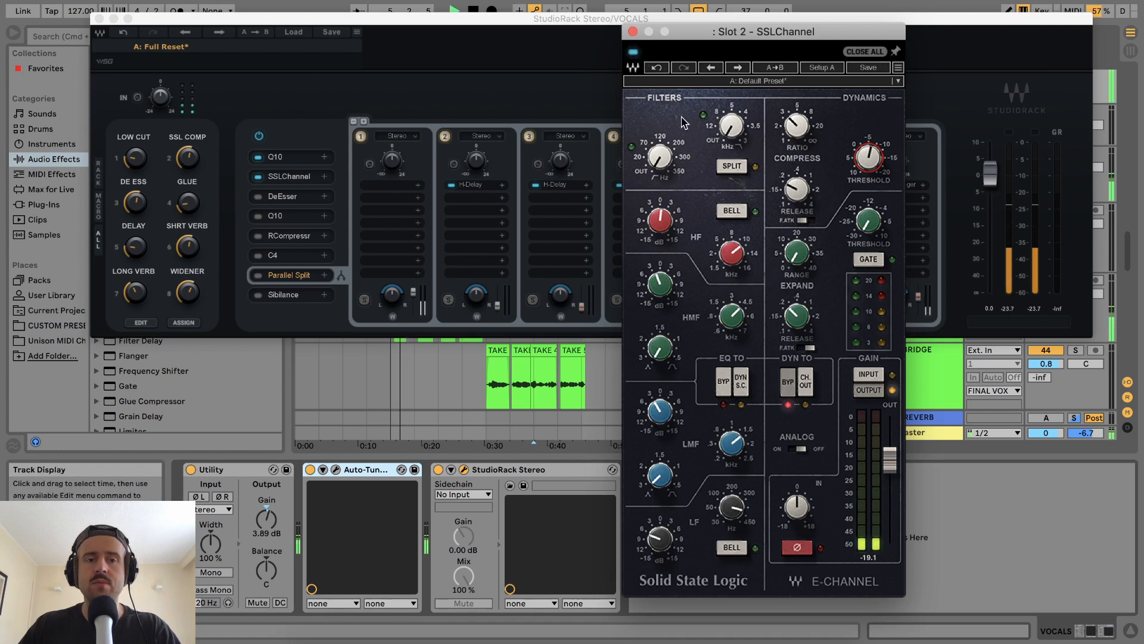
key(space)
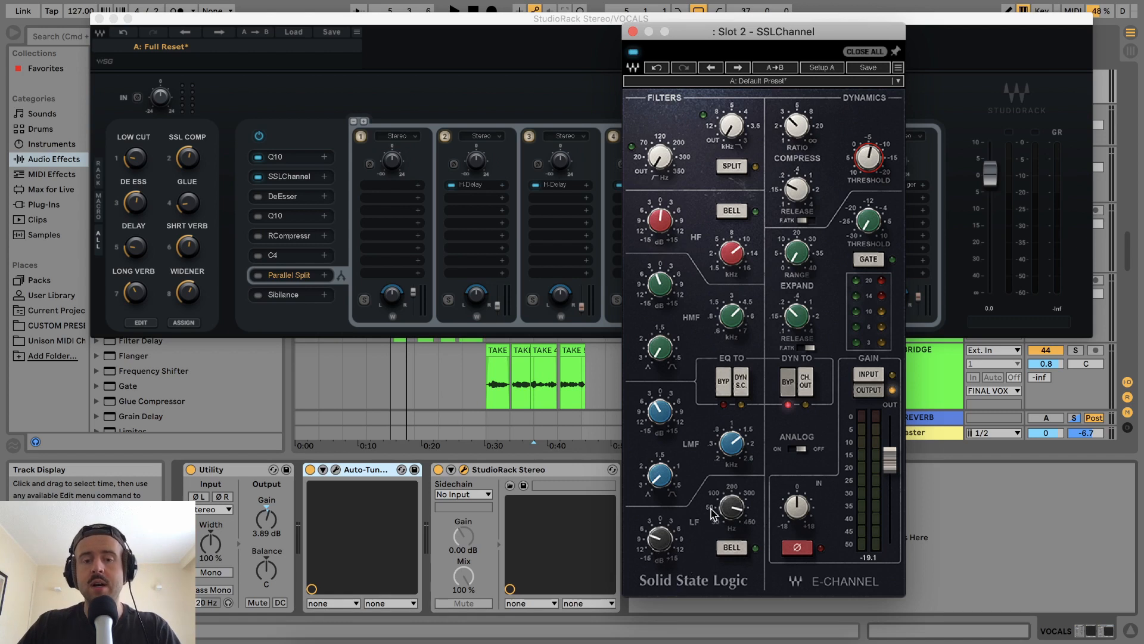
Examine SSLChannel's EQ settings: the LF frequency, HMF gain, and HF gain and frequency.
drag(737, 511, 736, 509)
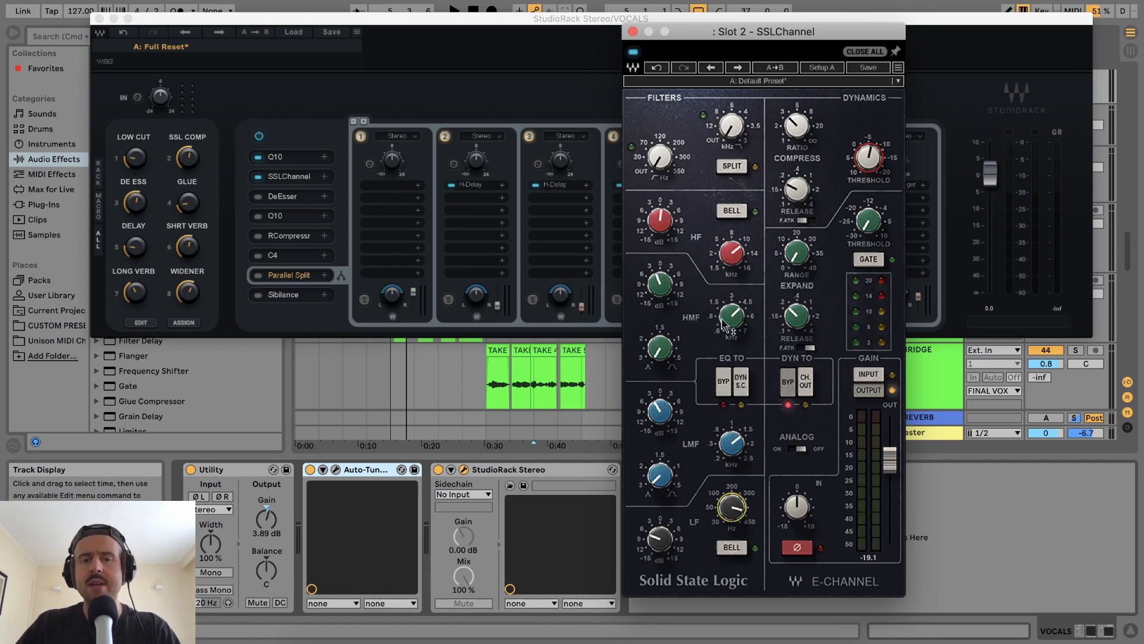
drag(660, 283, 660, 288)
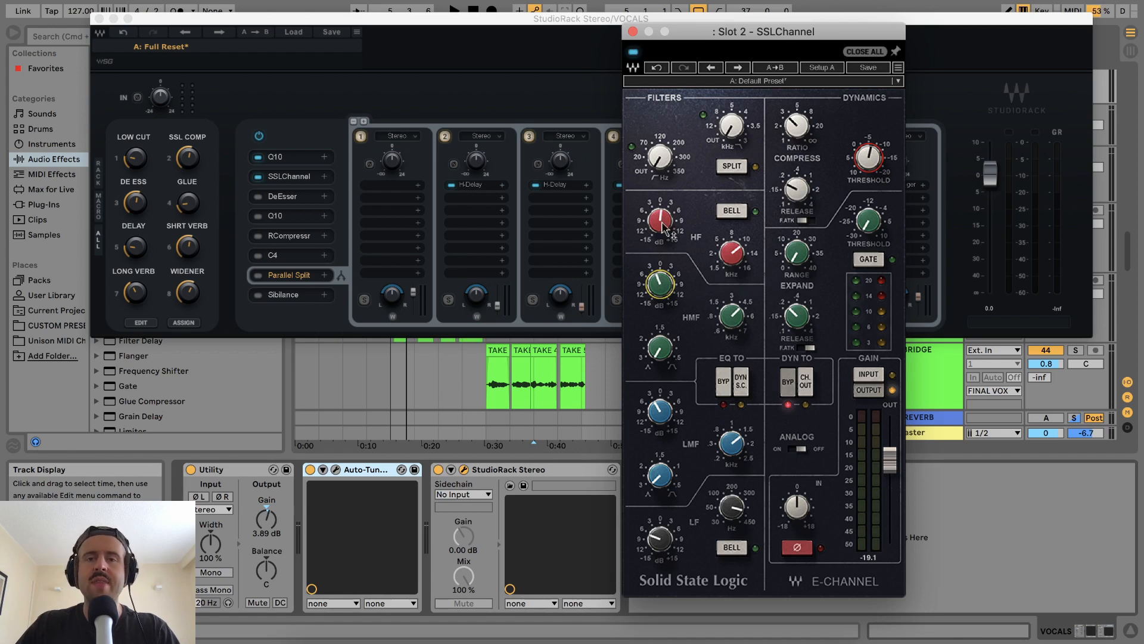
drag(665, 230, 666, 227)
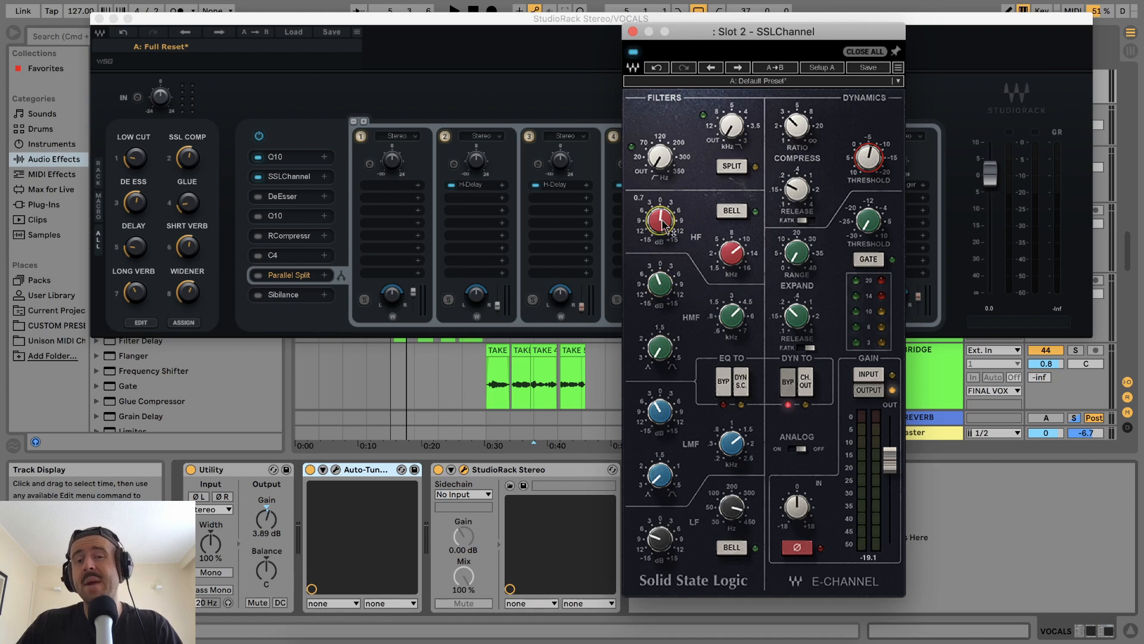
click(733, 254)
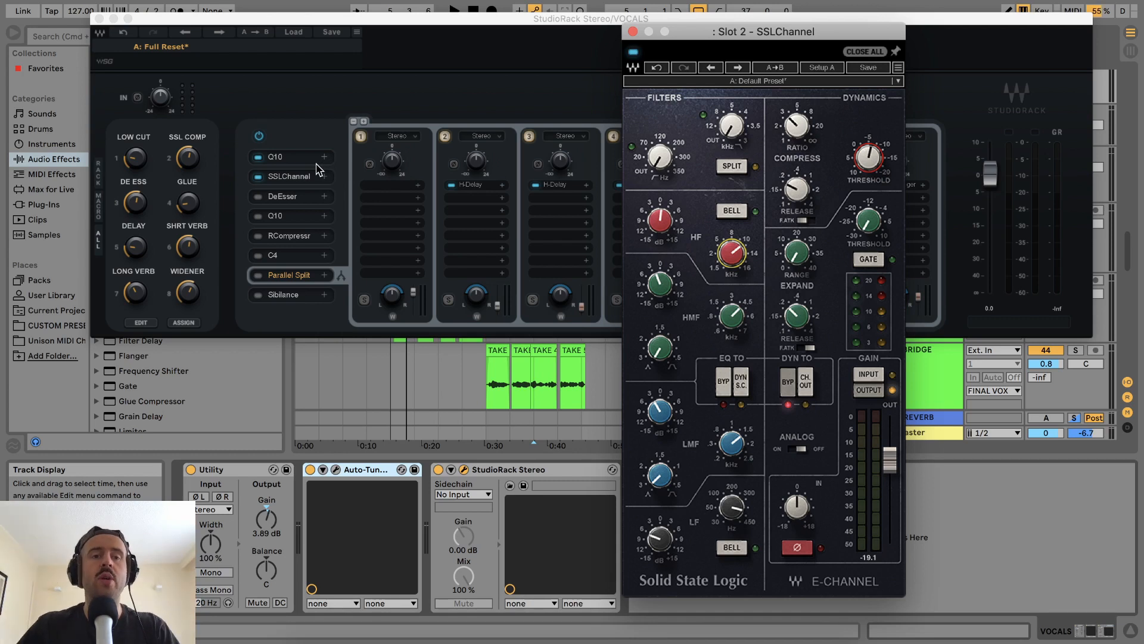
Play the verse with Q10 and SSLChannel both bypassed, and turn both back on to compare.
click(251, 162)
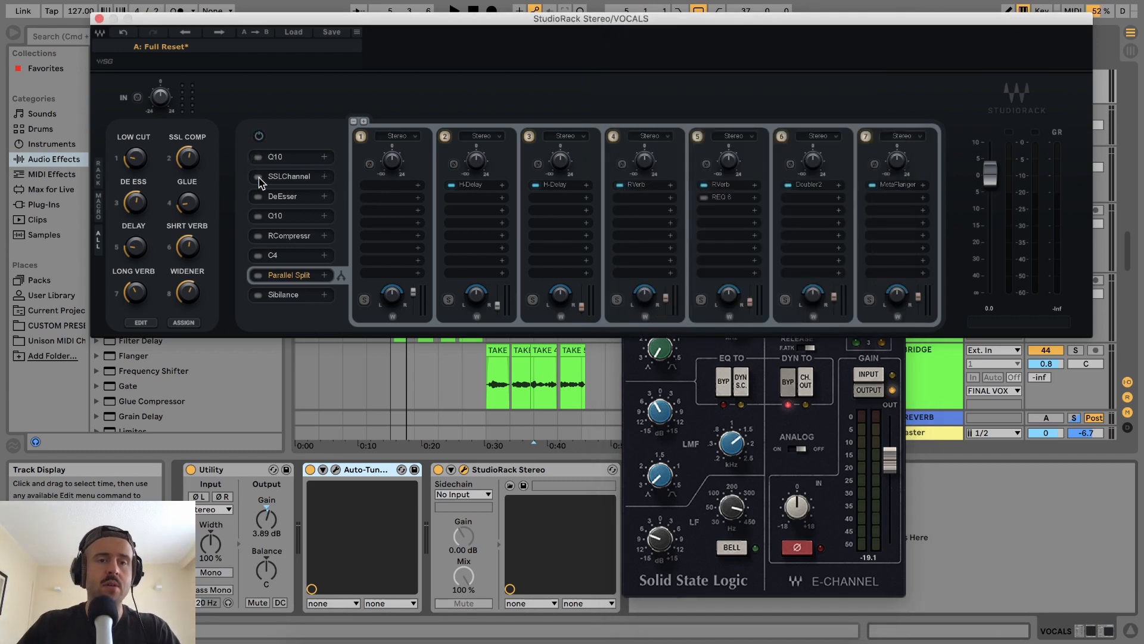
key(space)
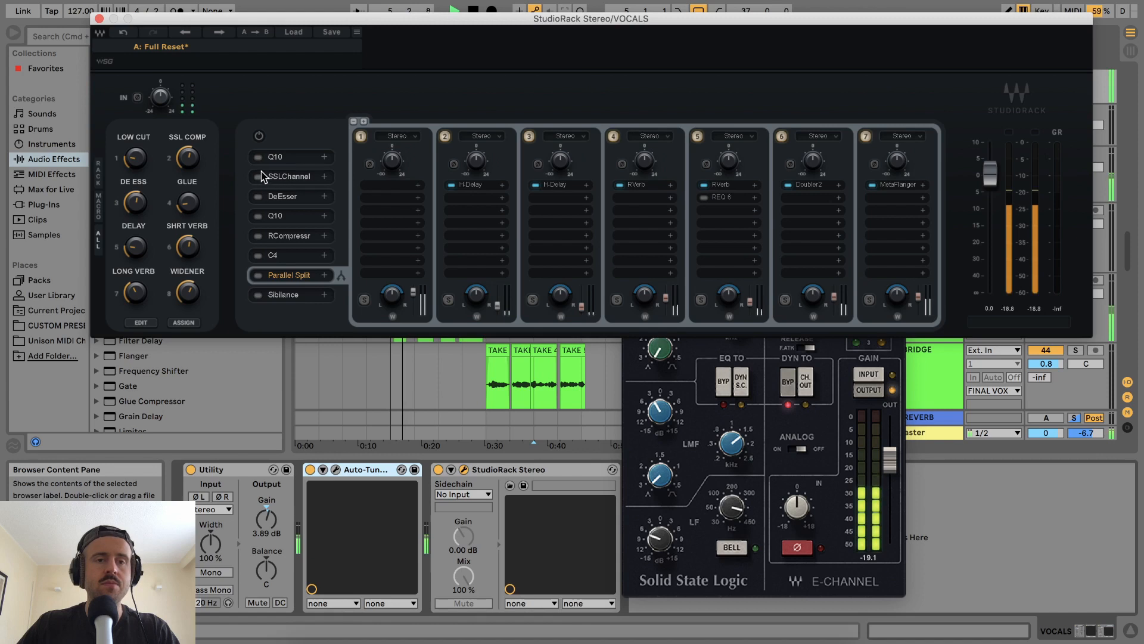
click(258, 177)
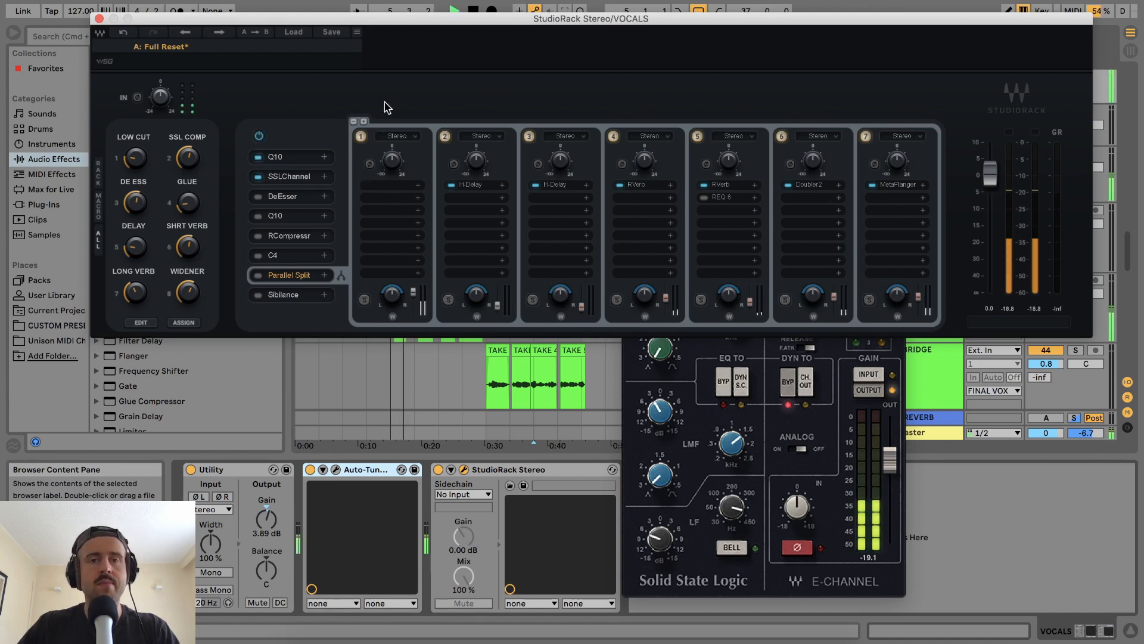
Reopen the SSLChannel plug-in and turn its dynamics section back on.
click(690, 379)
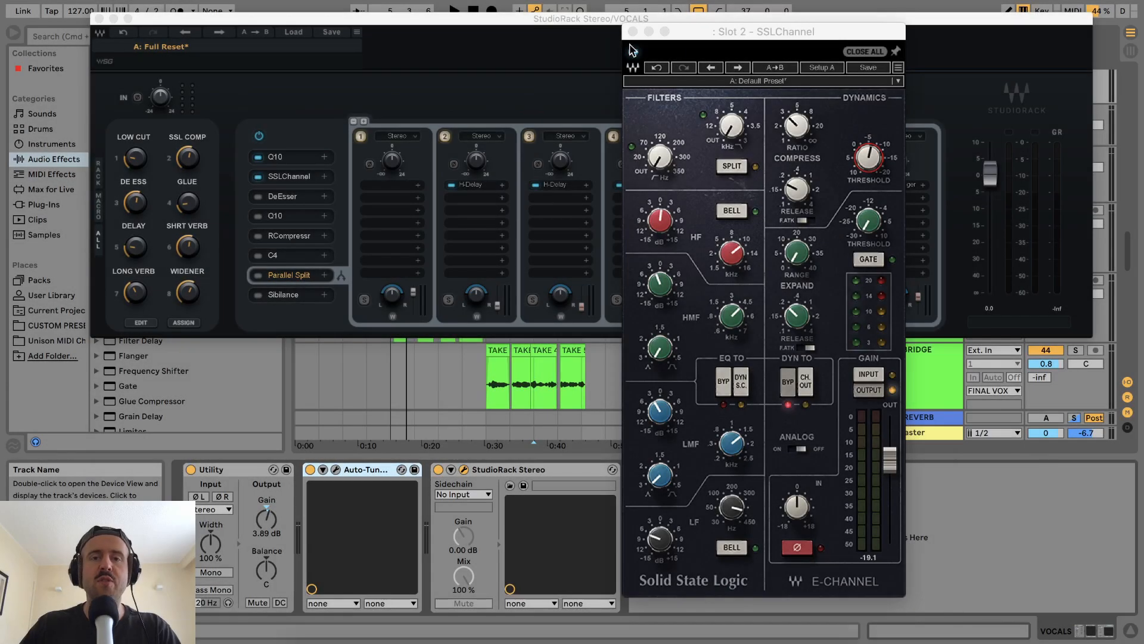
click(633, 32)
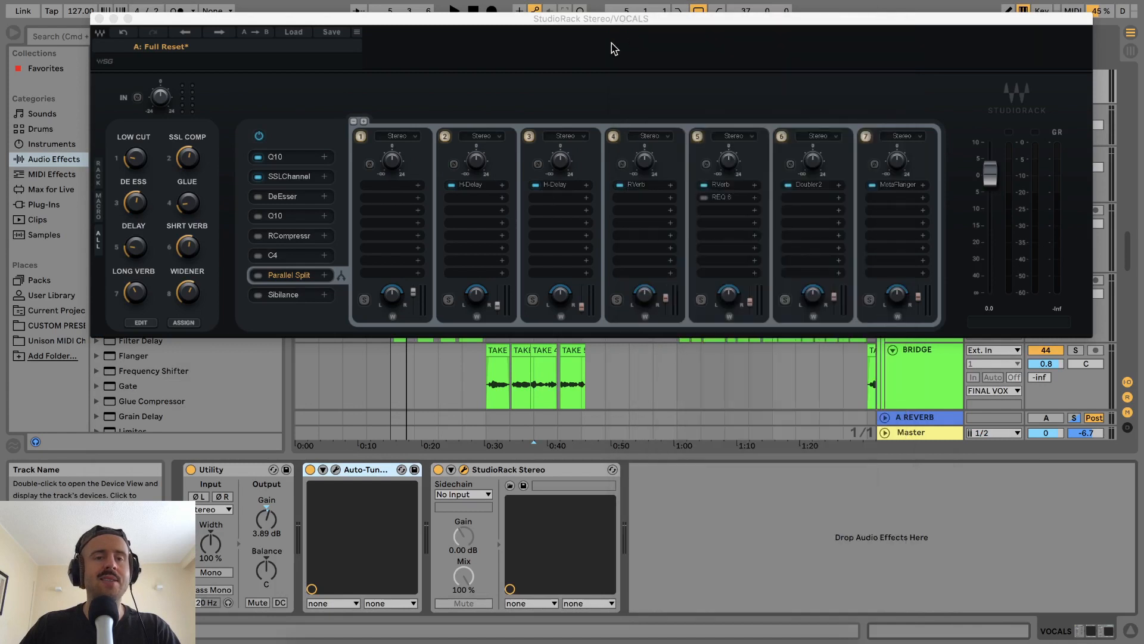
click(290, 177)
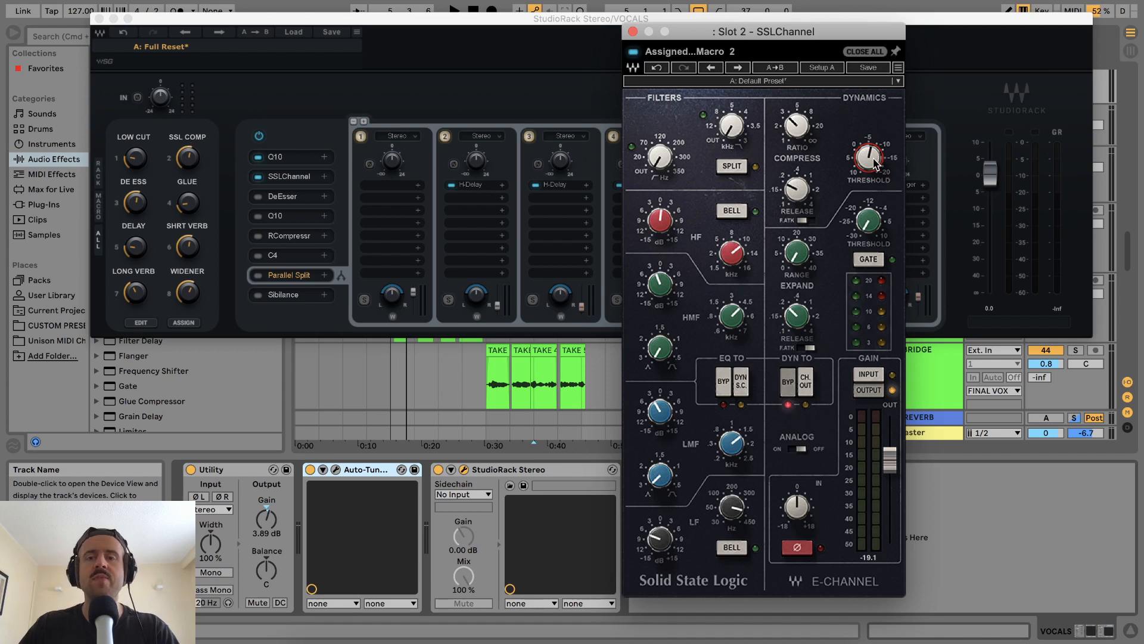
mouse_move(872, 165)
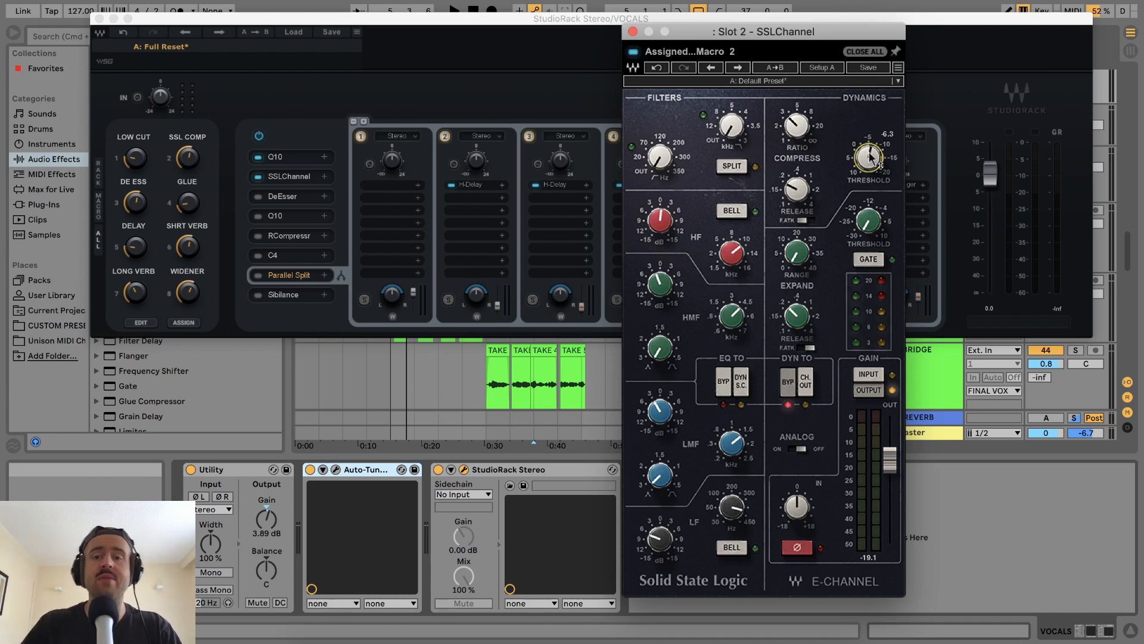
click(788, 385)
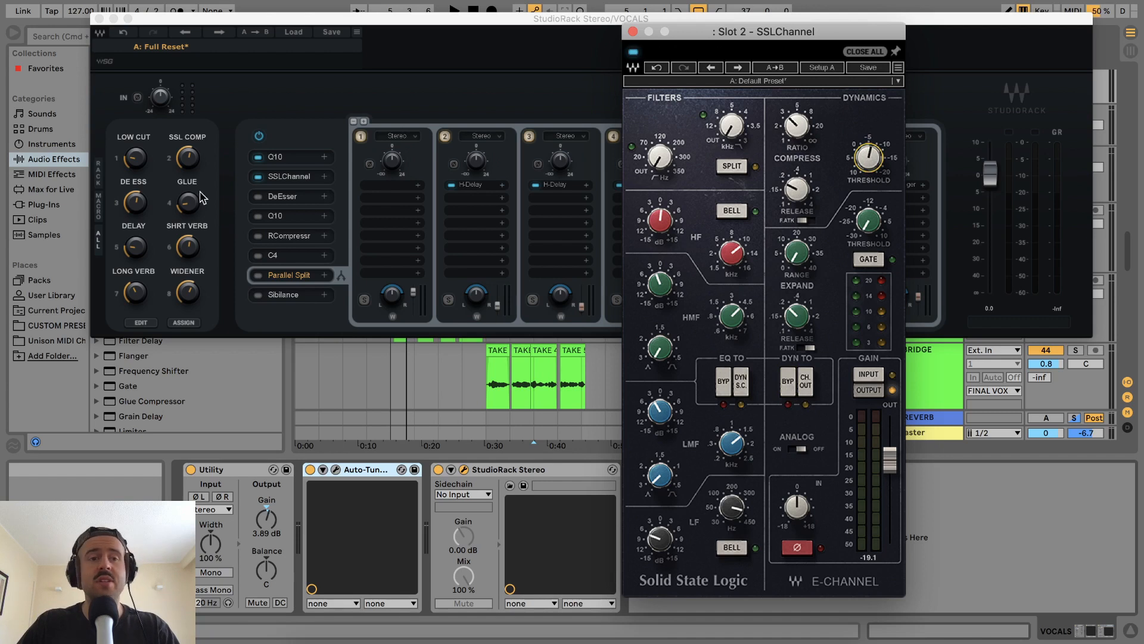
Move the SSLChannel window below the rack, turn up the SSL COMP macro, and play the verse to check the compression.
click(187, 159)
click(804, 424)
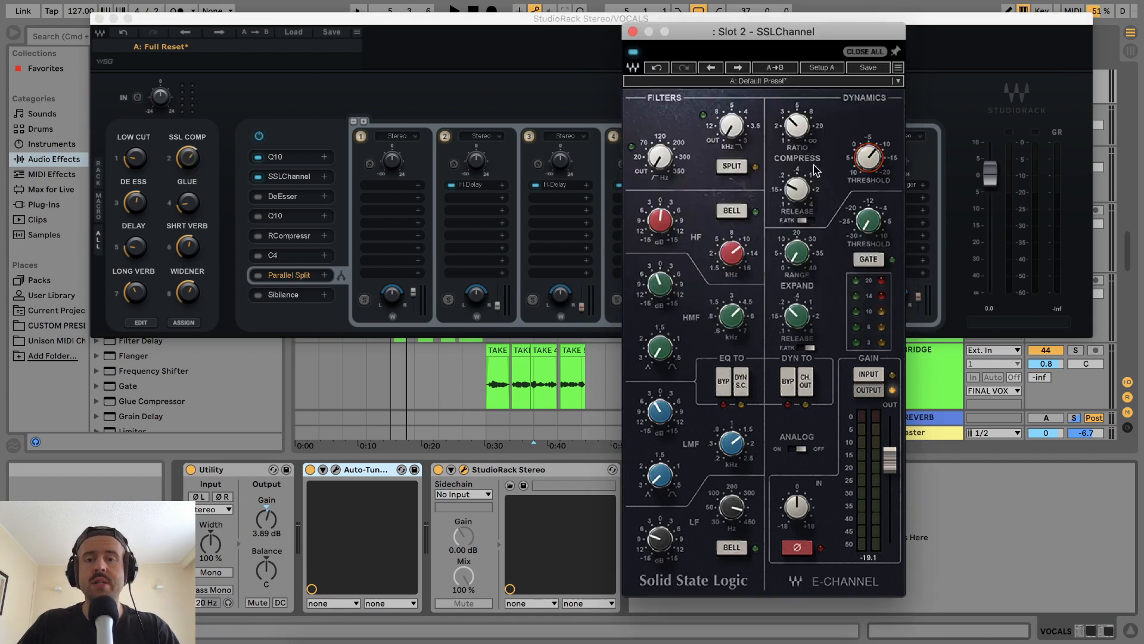
drag(820, 41, 1002, 290)
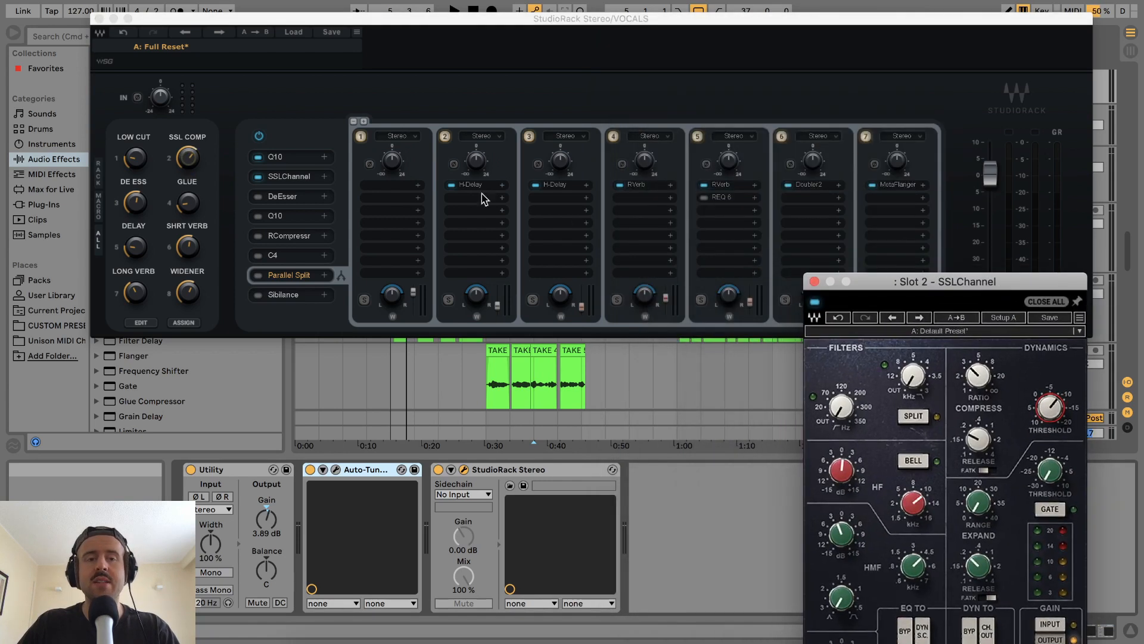
drag(192, 160, 192, 119)
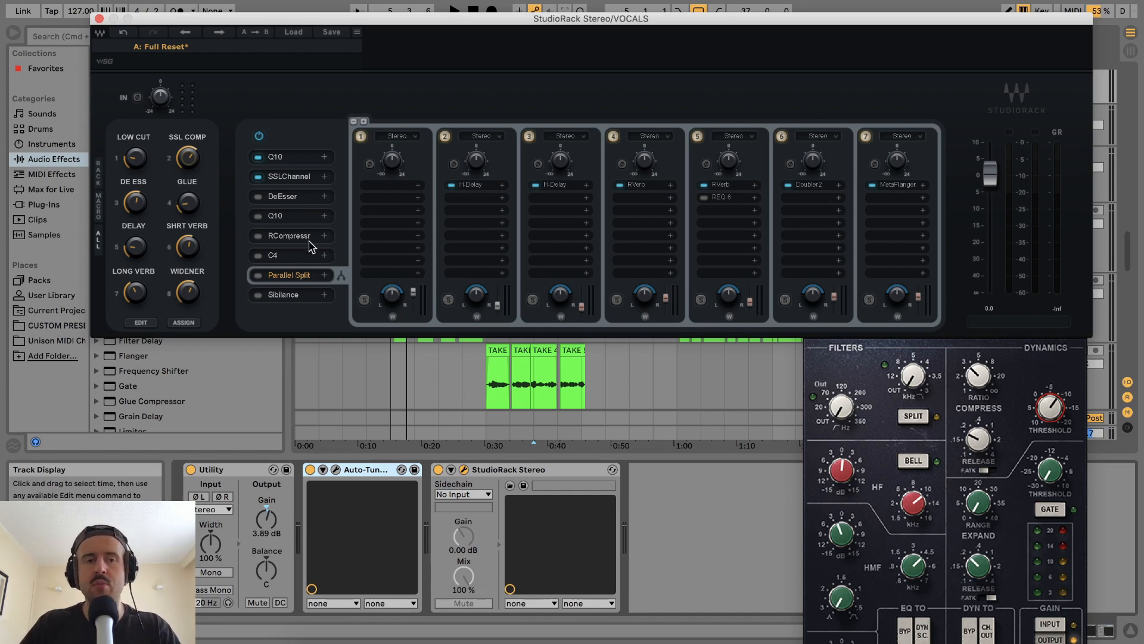
key(space)
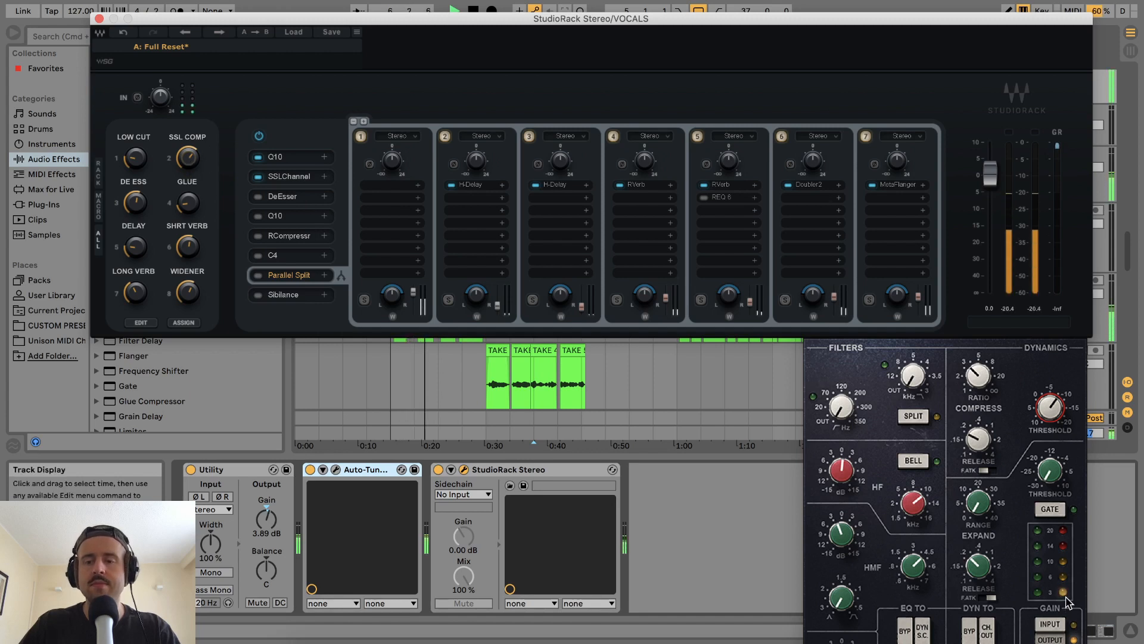
key(space)
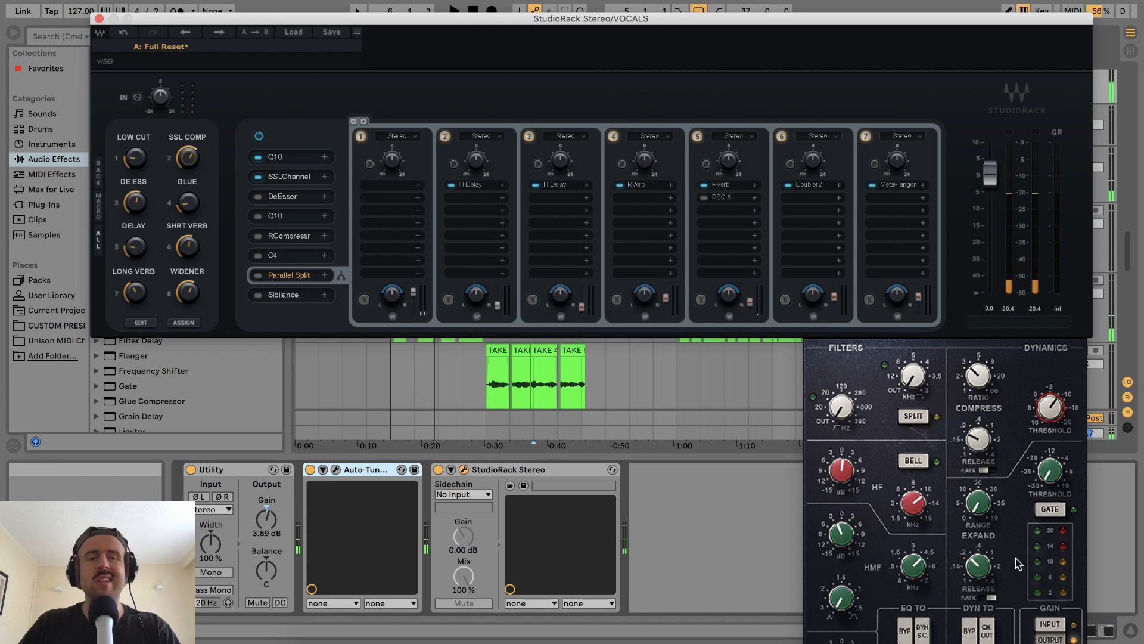
Open DeEsser, move its window clear of the macros, and set its threshold to -37.2 with the DE ESS macro.
click(283, 197)
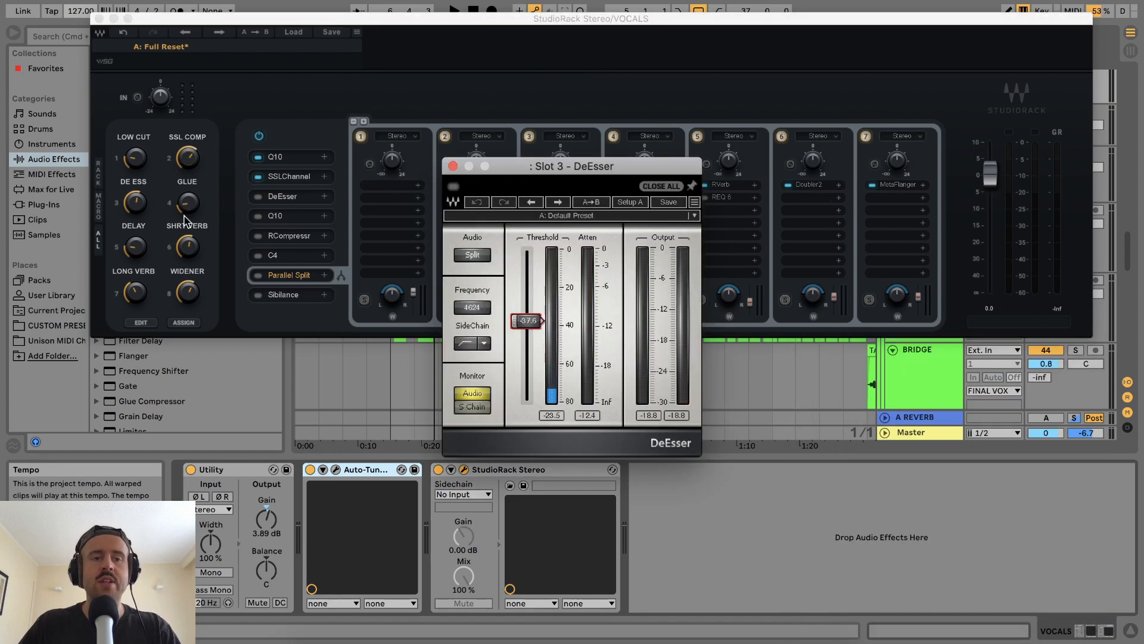
click(136, 207)
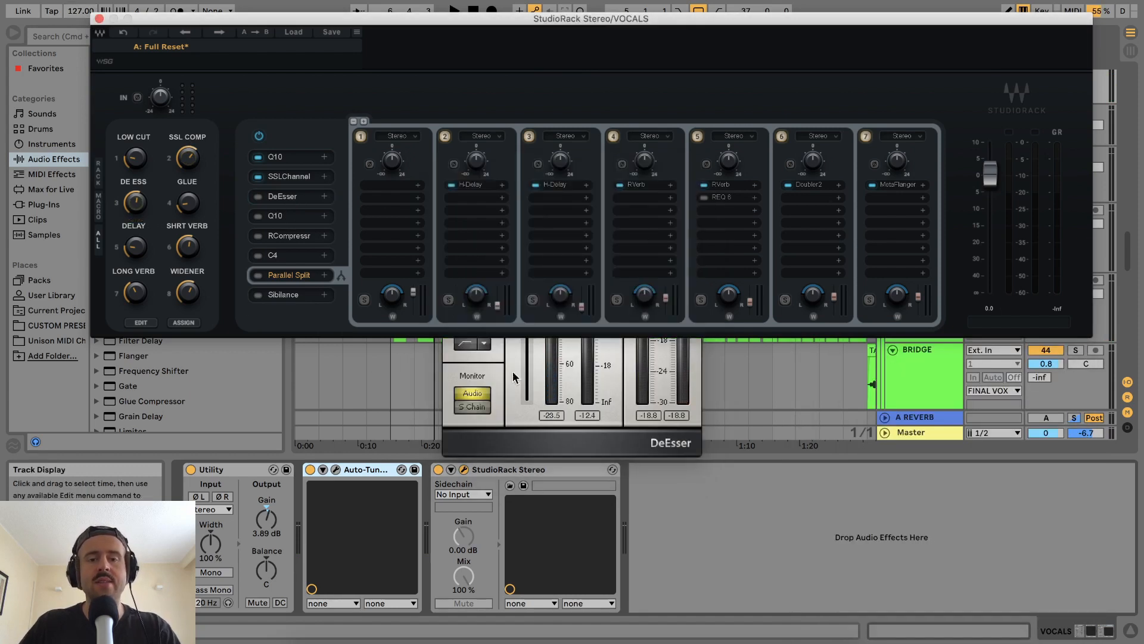
click(620, 391)
drag(596, 170, 843, 324)
drag(136, 207, 137, 209)
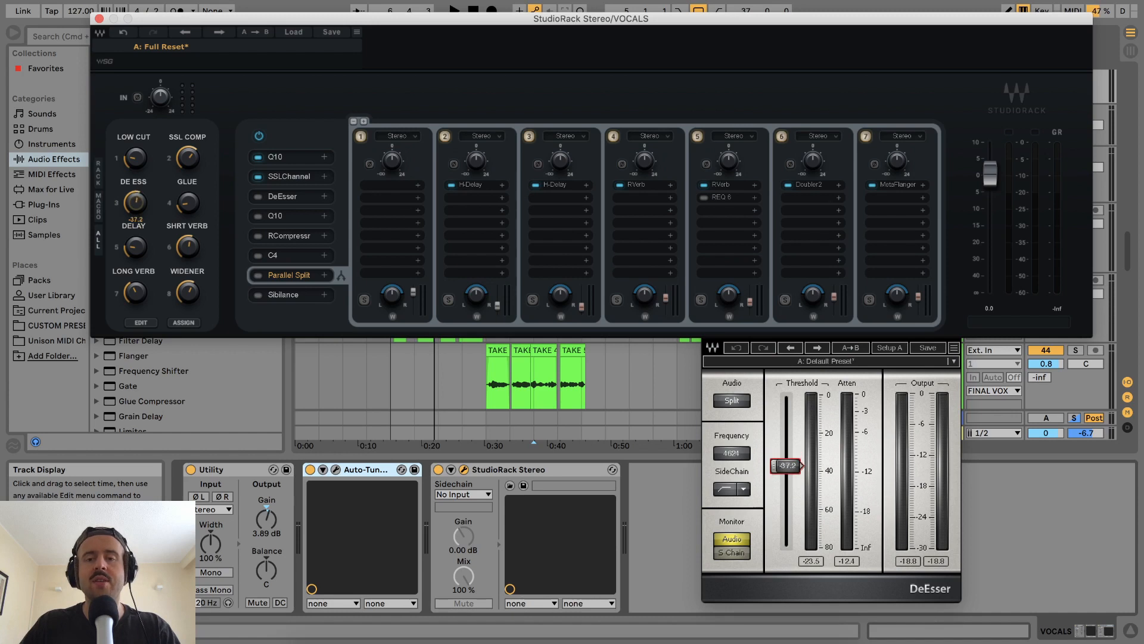
click(809, 406)
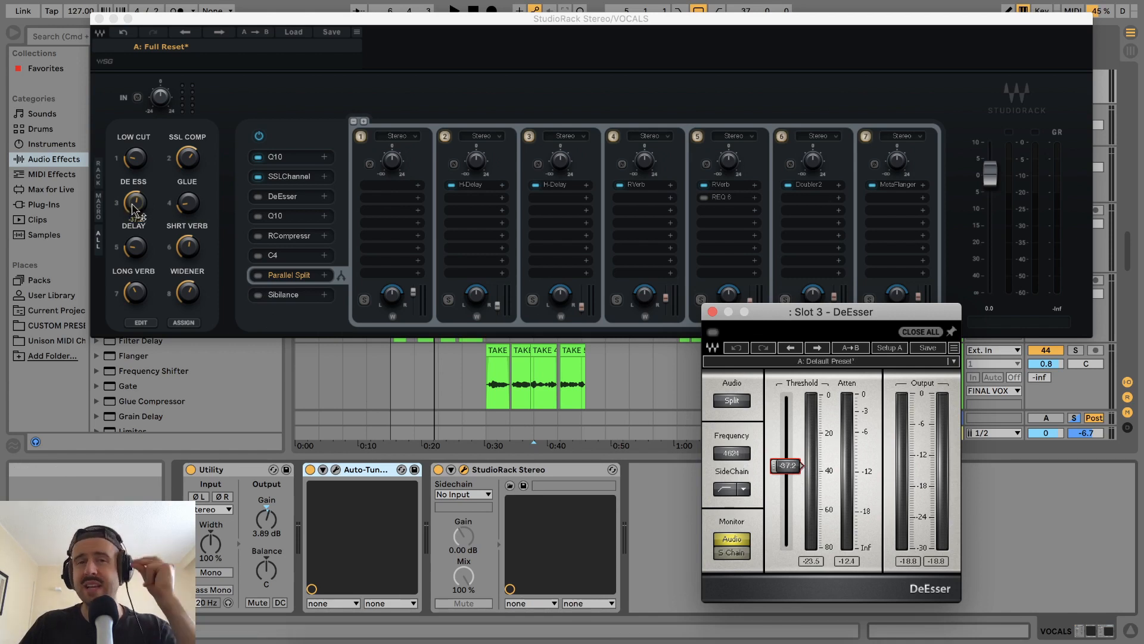
Lower the DE ESS macro to about -40 during playback, and activate the DeEsser.
key(space)
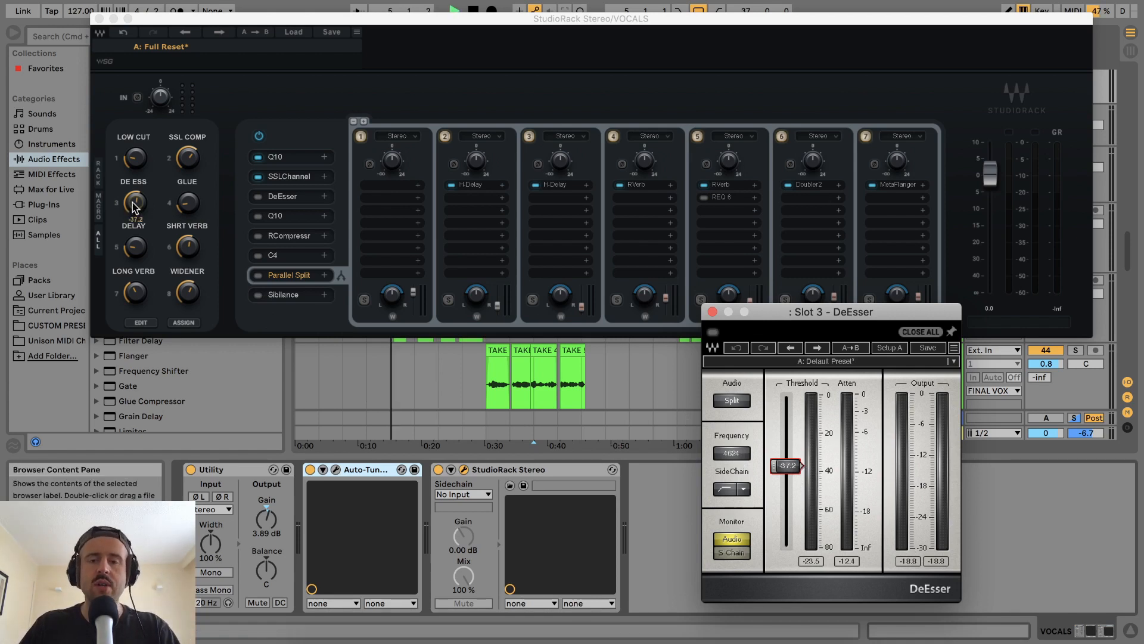
drag(136, 209, 136, 219)
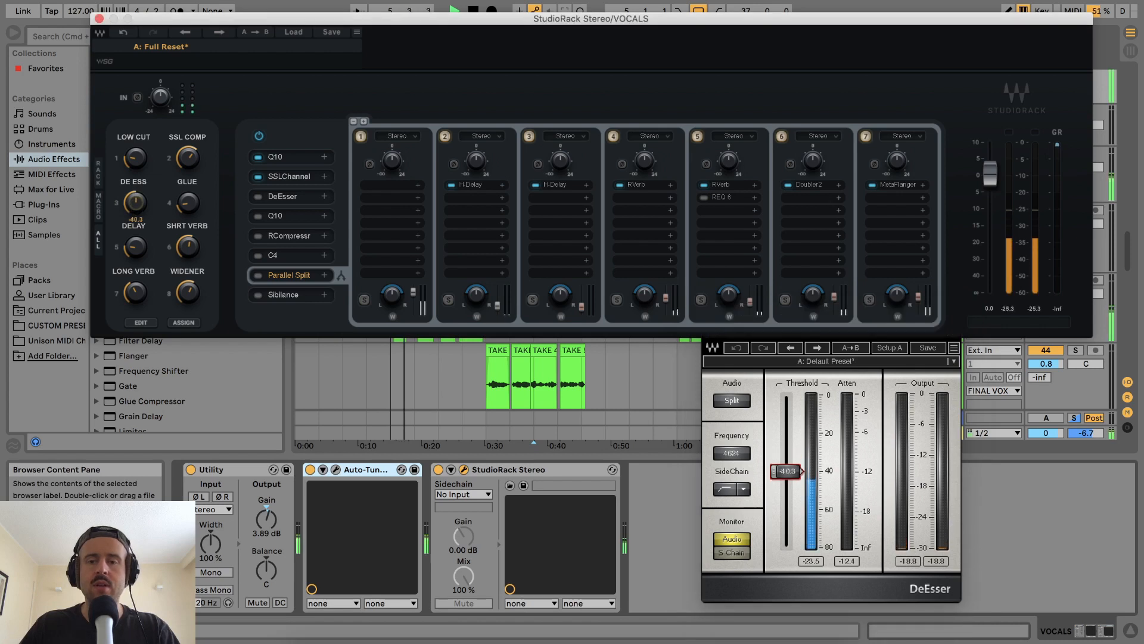
key(space)
click(258, 197)
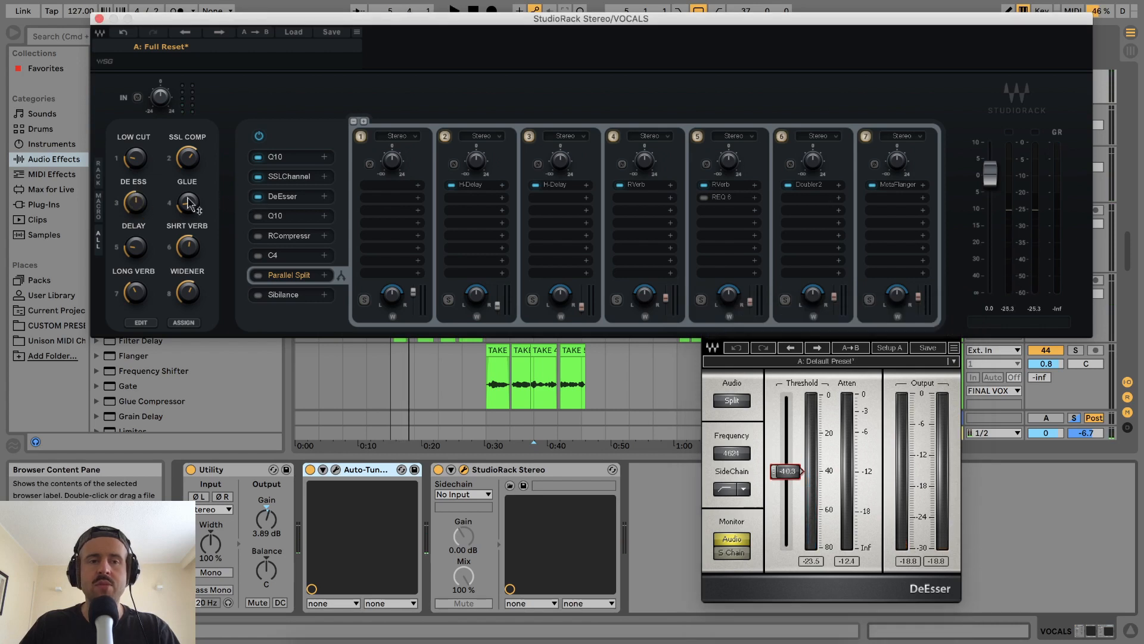
Play the verse with DeEsser active, raise the DE ESS macro to a threshold of -32.5, and close the DeEsser window.
key(space)
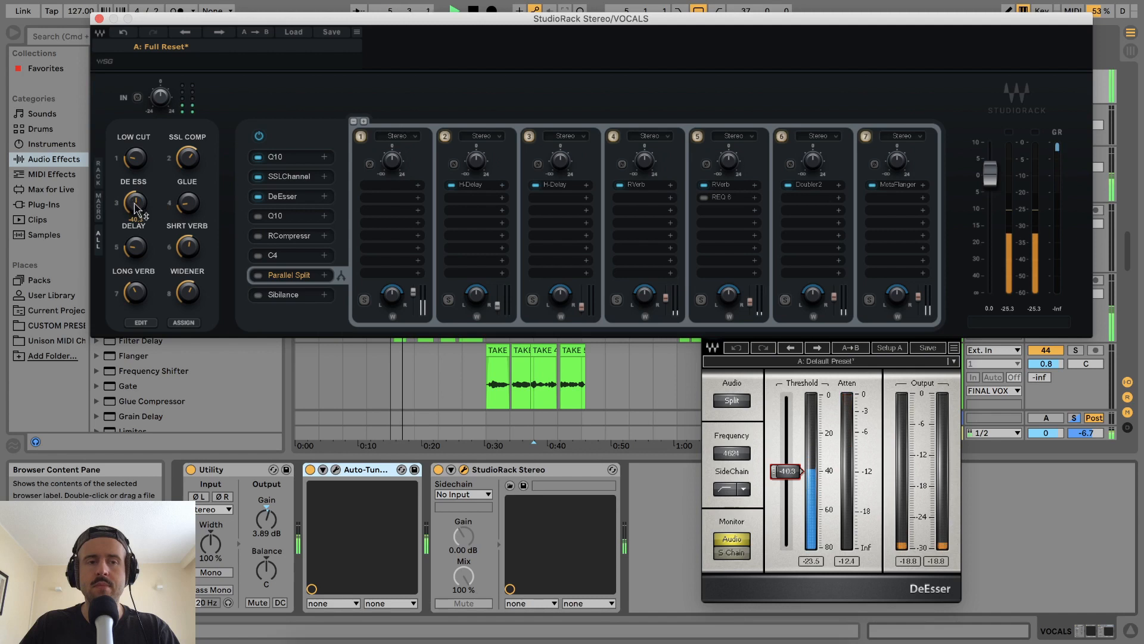
mouse_move(136, 208)
mouse_down()
mouse_move(136, 183)
mouse_move(142, 203)
mouse_up()
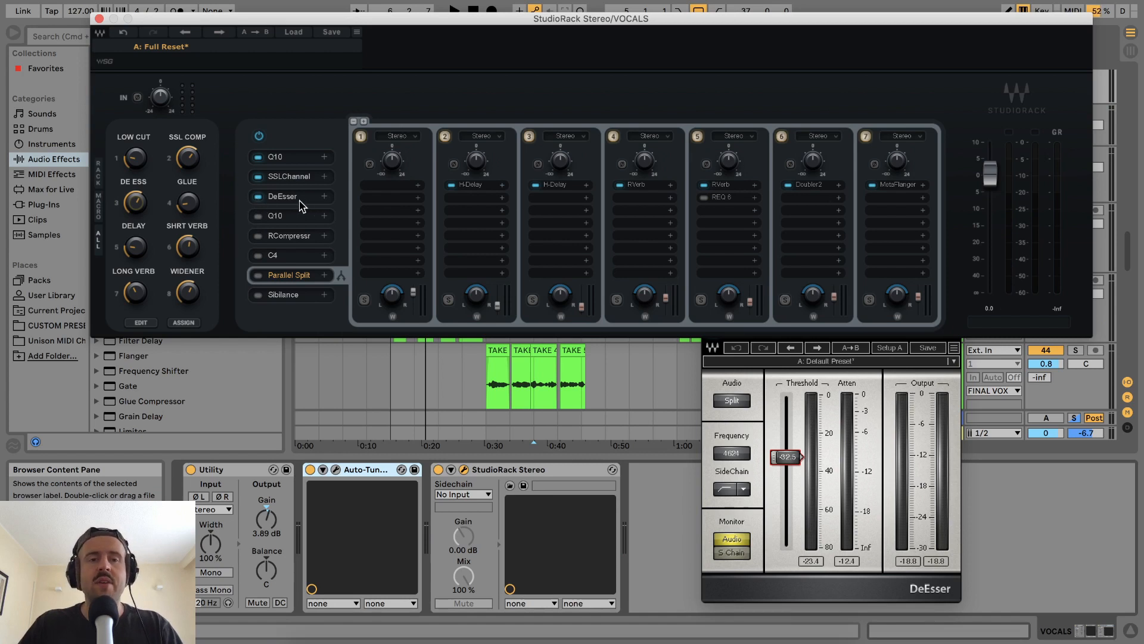
click(790, 350)
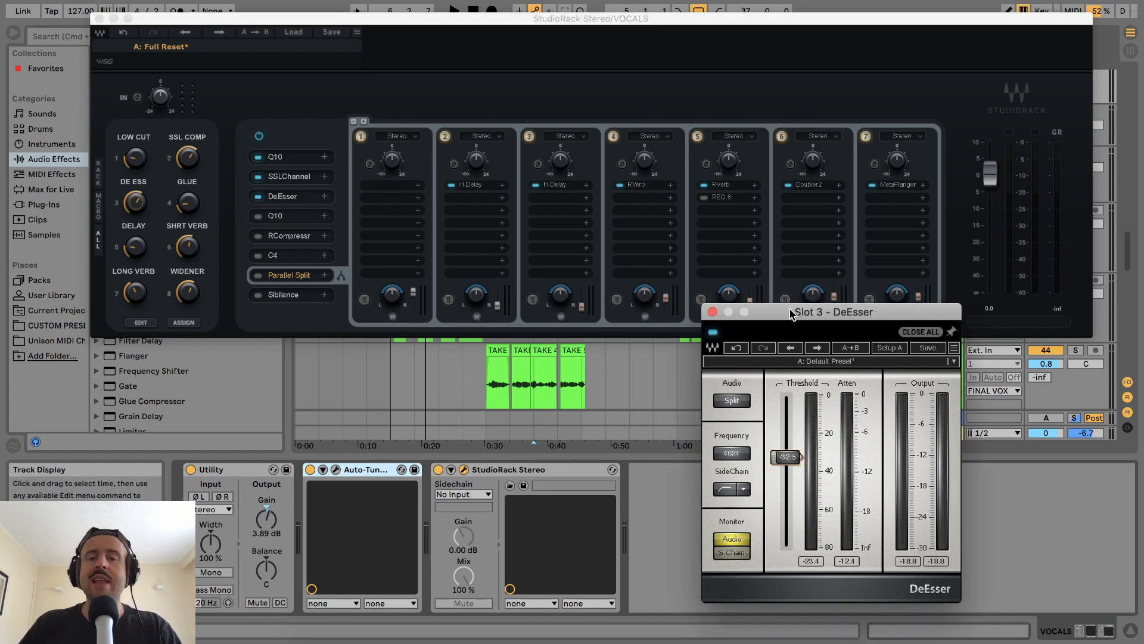
drag(790, 310, 779, 322)
click(702, 323)
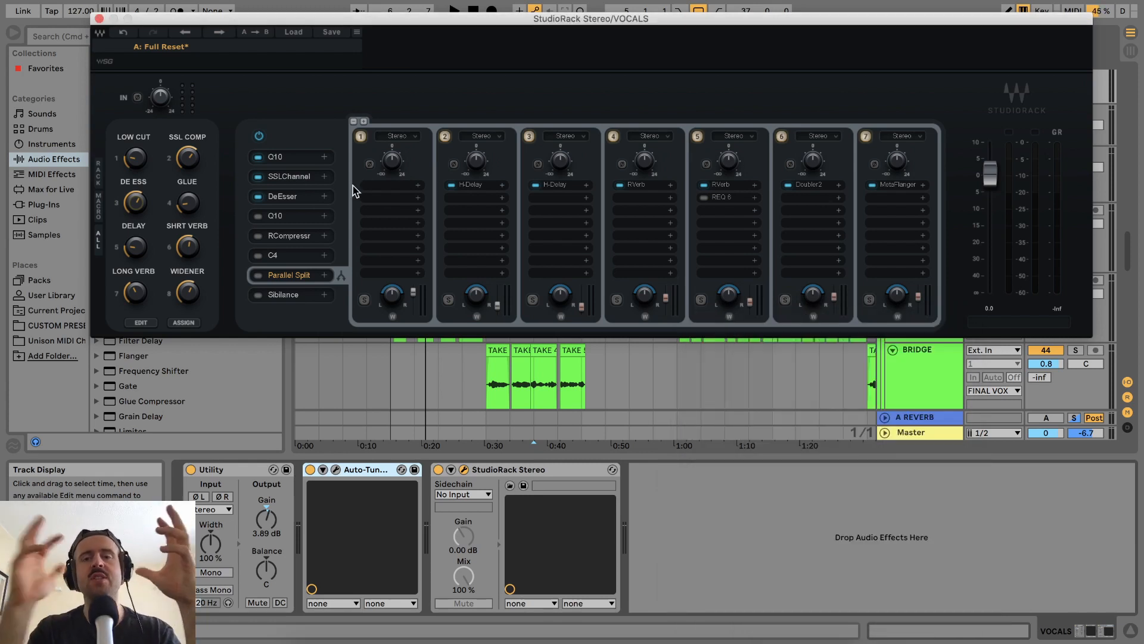
Look over the hook, verse and bridge tracks in the VOCALS group, and check the StudioRack chain again.
click(99, 19)
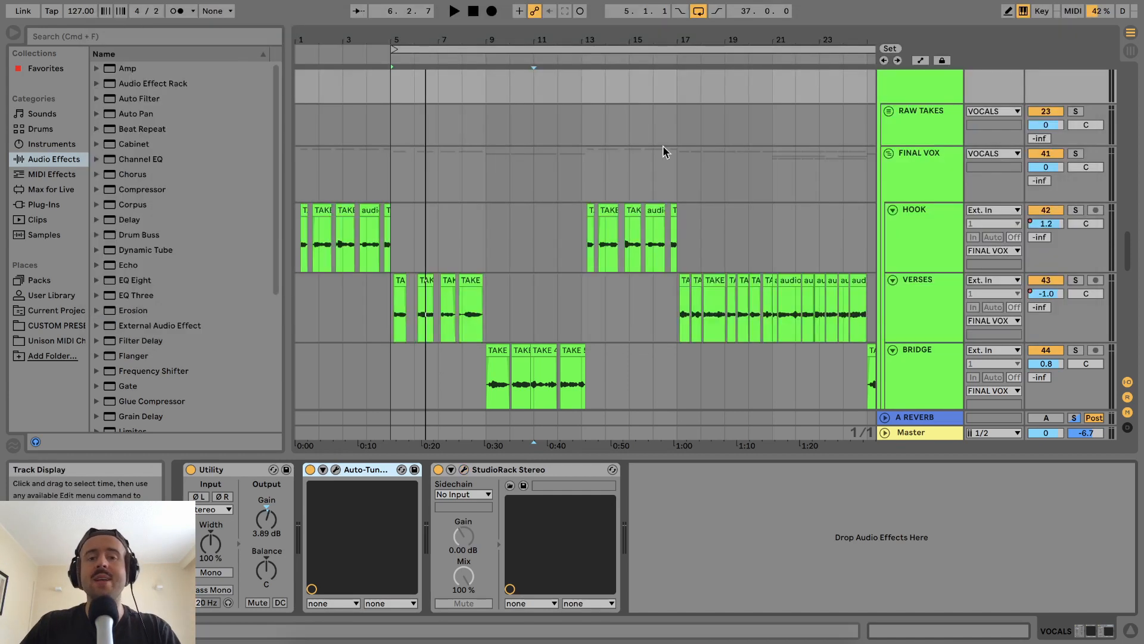
scroll(715, 205, down, 4)
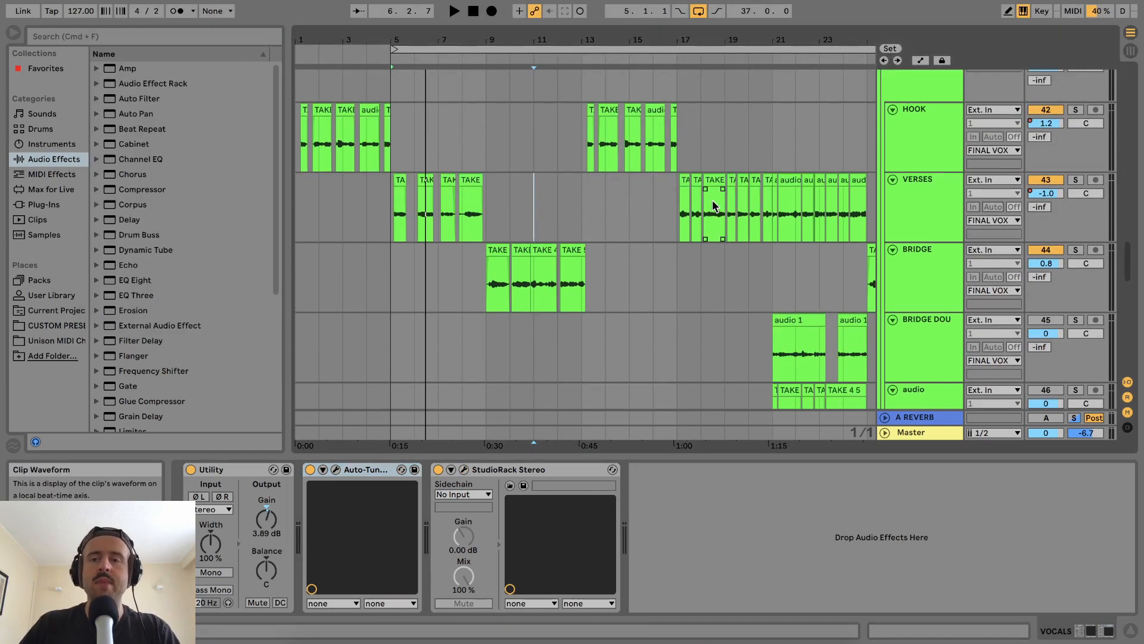
scroll(715, 206, up, 7)
scroll(715, 206, up, 2)
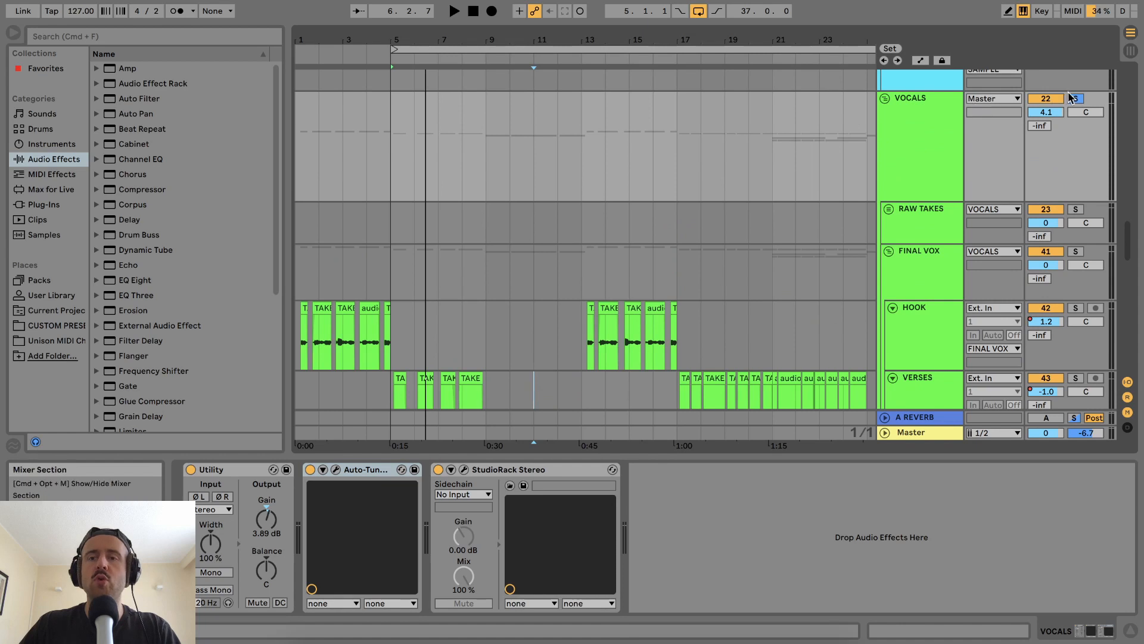
drag(732, 39, 699, 35)
scroll(627, 175, down, 5)
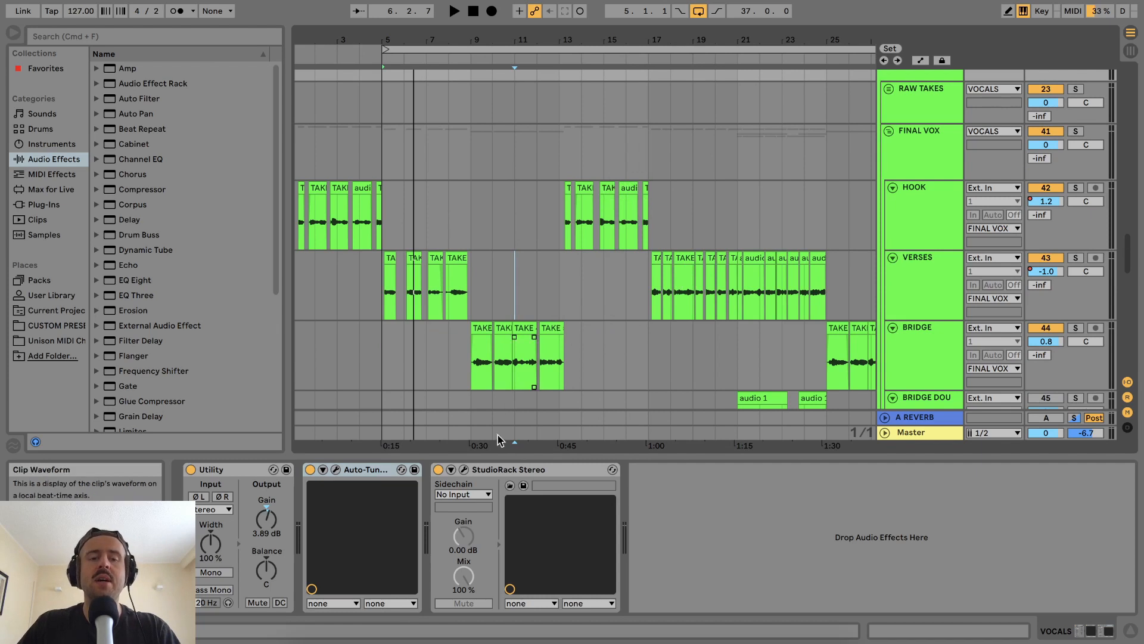
click(464, 469)
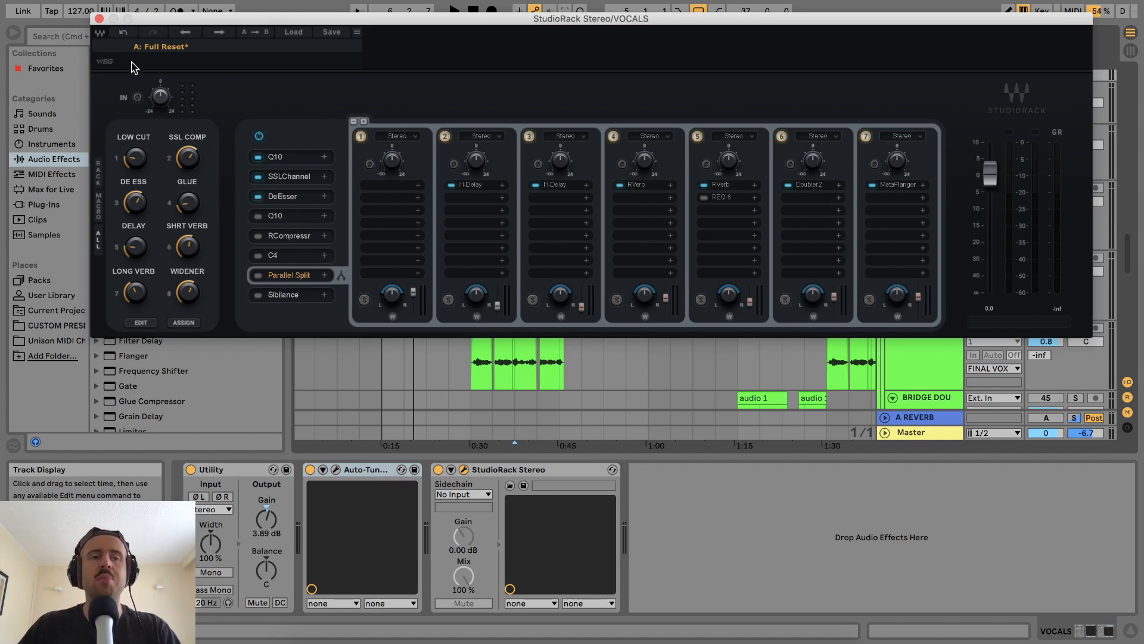
click(99, 19)
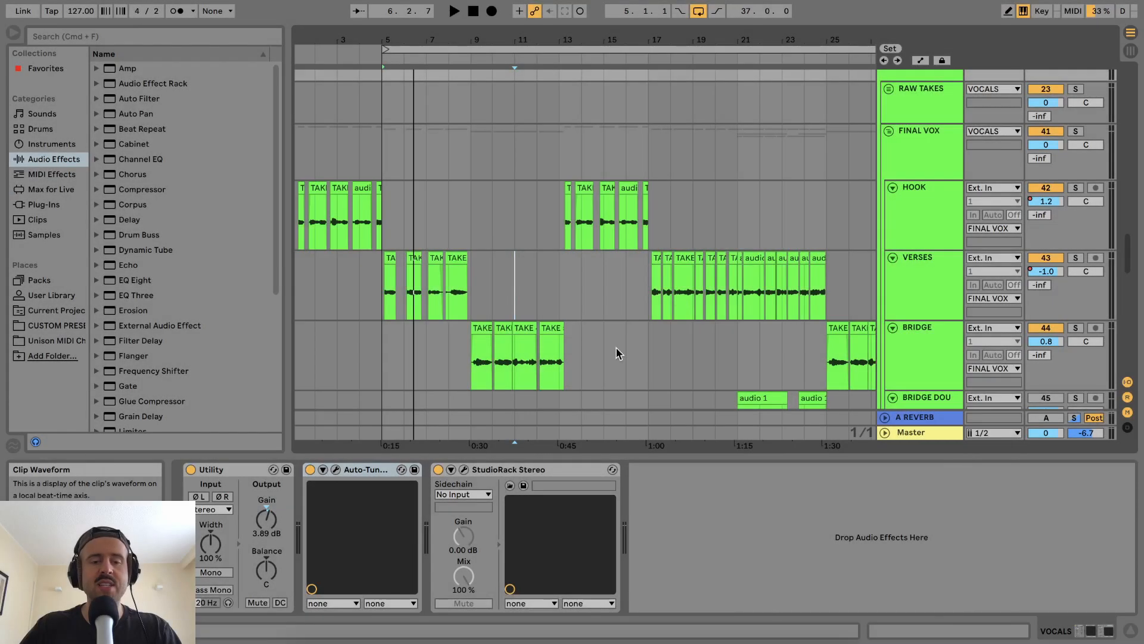
Play the verse through the current chain, and look over the DOUBLES group below the lead vocals.
key(space)
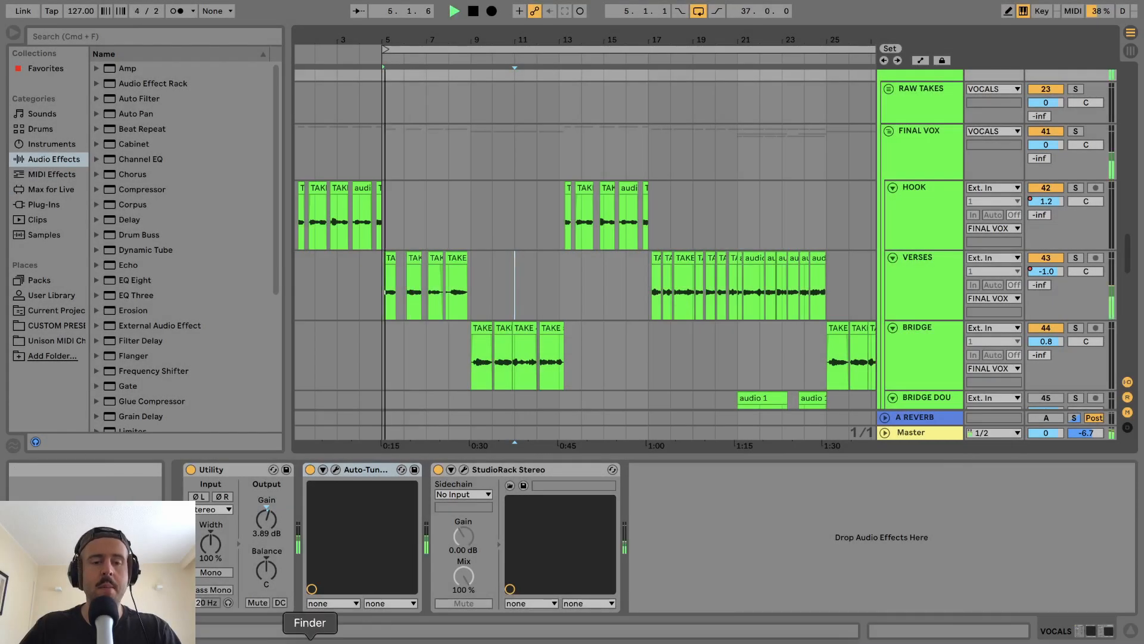
click(464, 470)
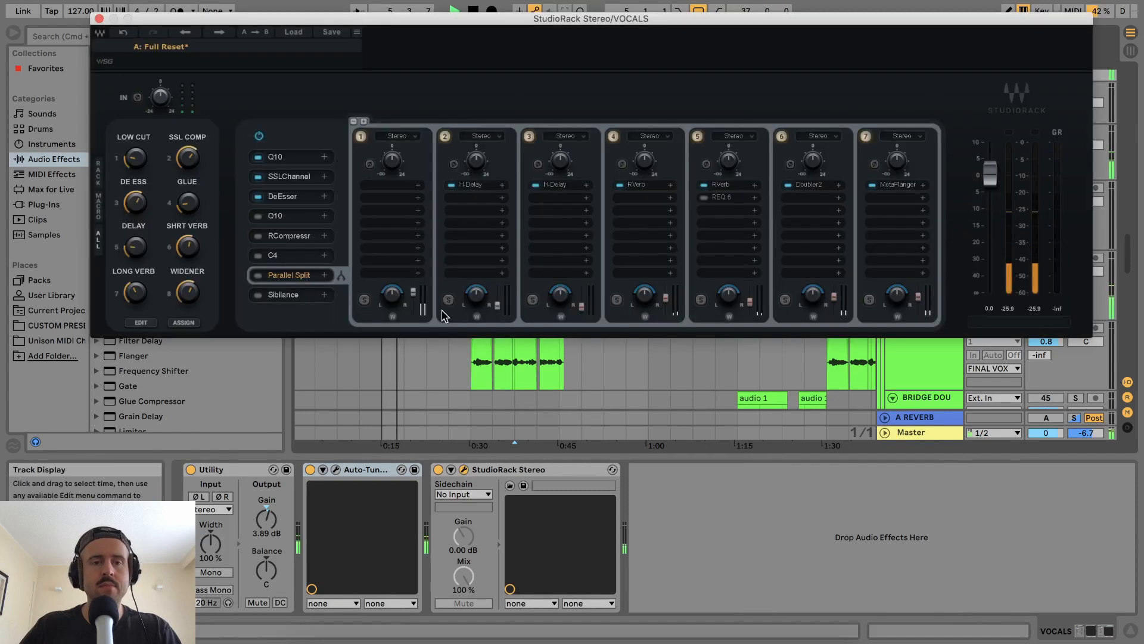
click(99, 19)
scroll(745, 191, down, 5)
scroll(754, 197, up, 1)
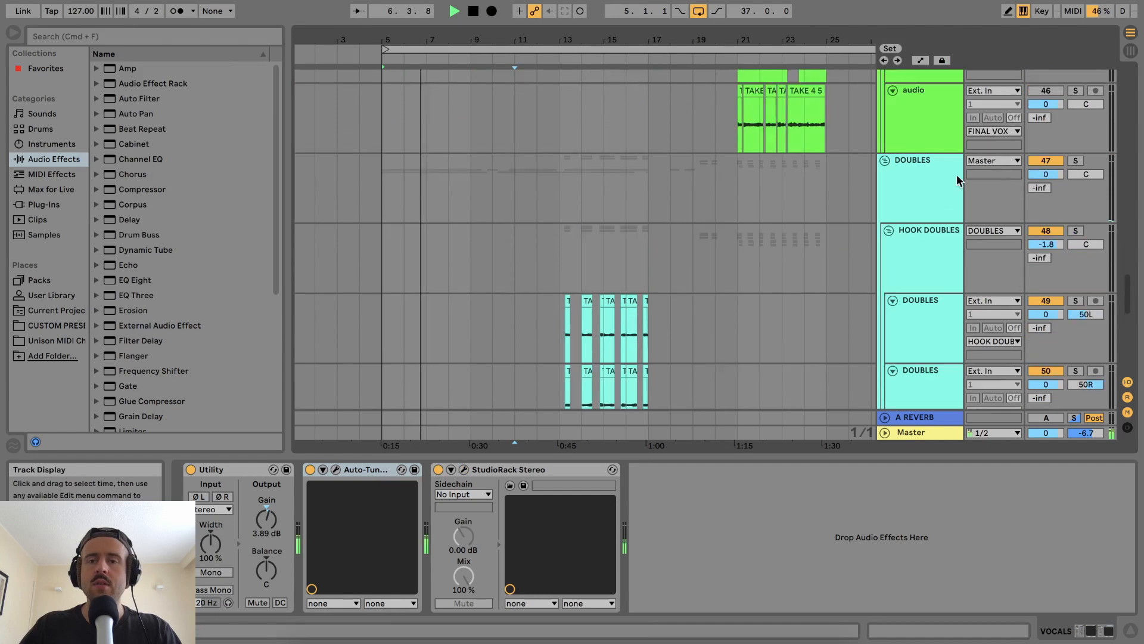
scroll(590, 218, up, 5)
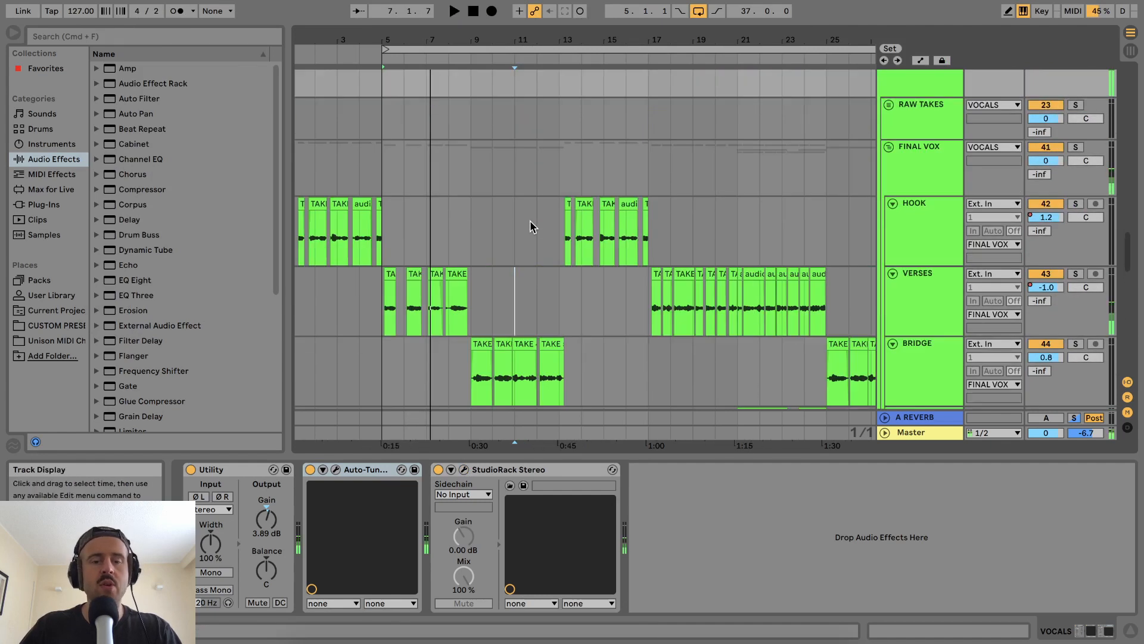
Open the second Q10 in StudioRack with the plug-in active, examine its narrow cuts, and play the verse through it.
click(464, 470)
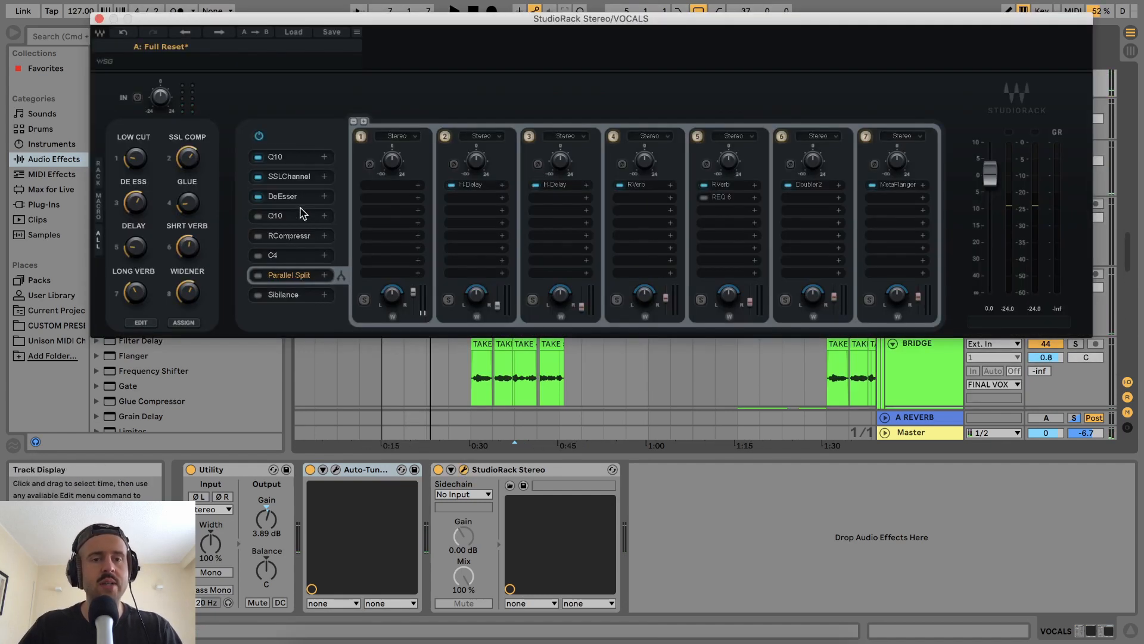
click(279, 218)
drag(311, 45, 532, 44)
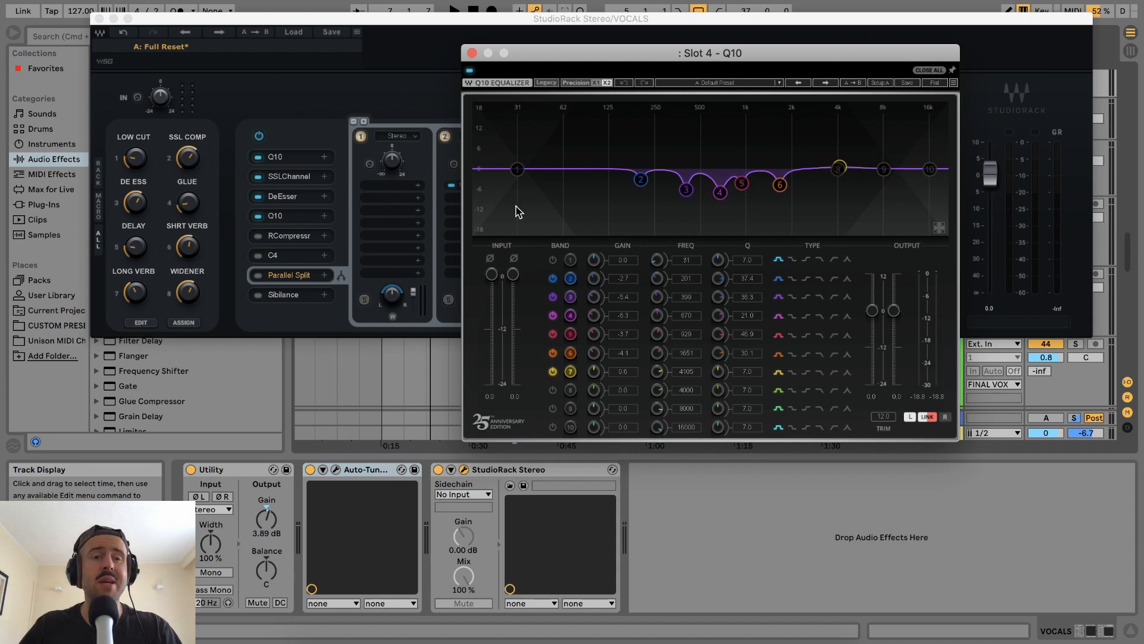
key(space)
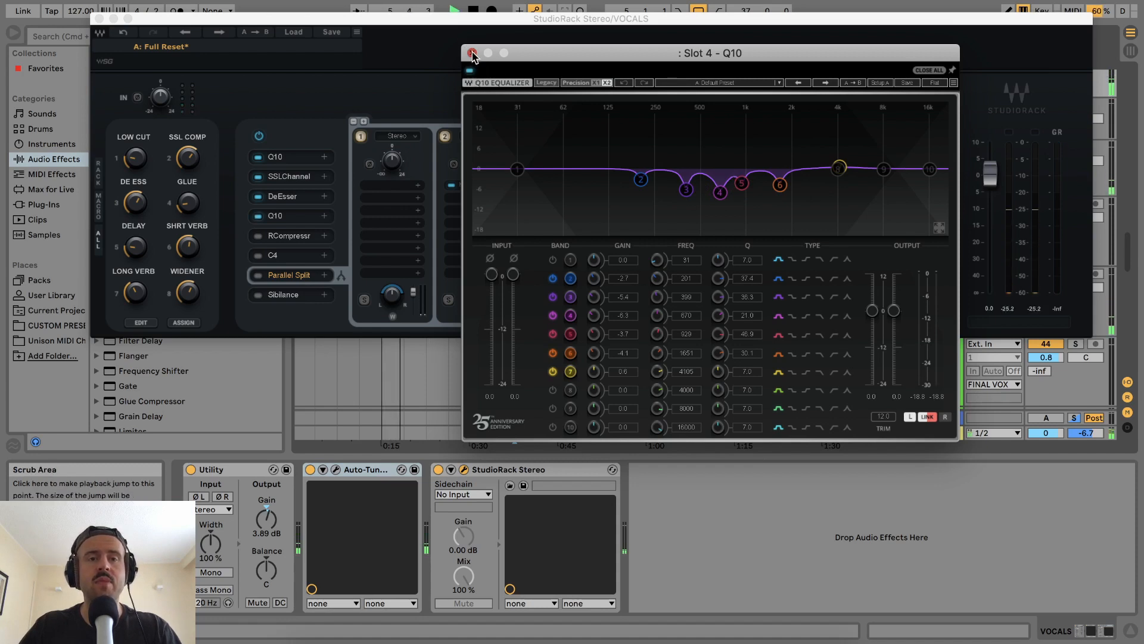
key(space)
click(472, 52)
Open the RCompressor in StudioRack and place its window clear of the GLUE macro.
click(284, 239)
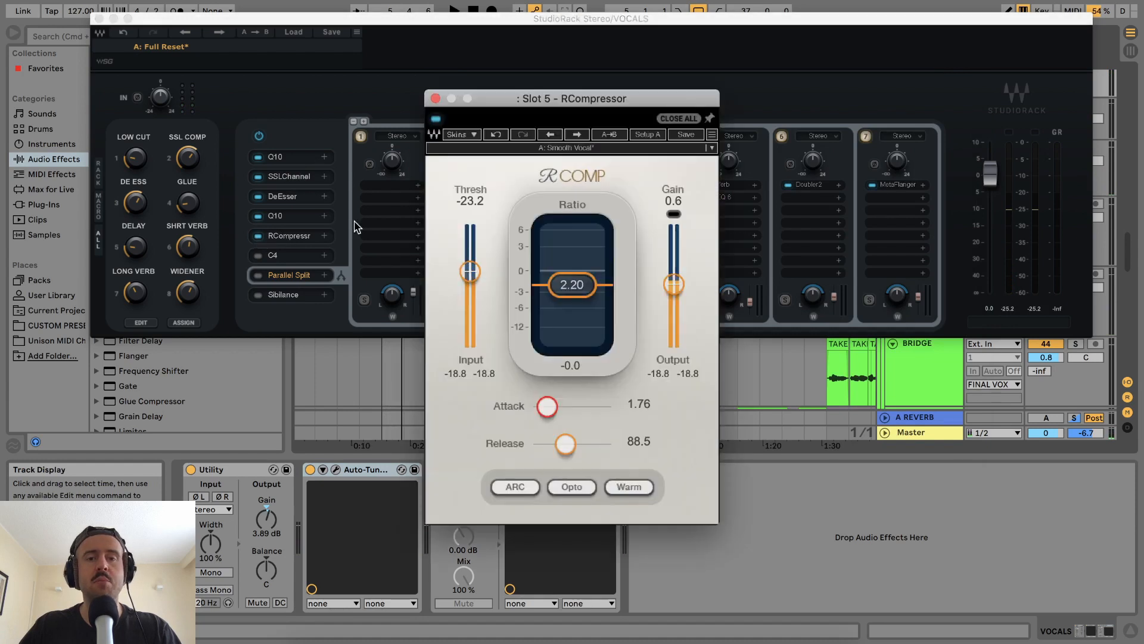
drag(562, 98, 636, 27)
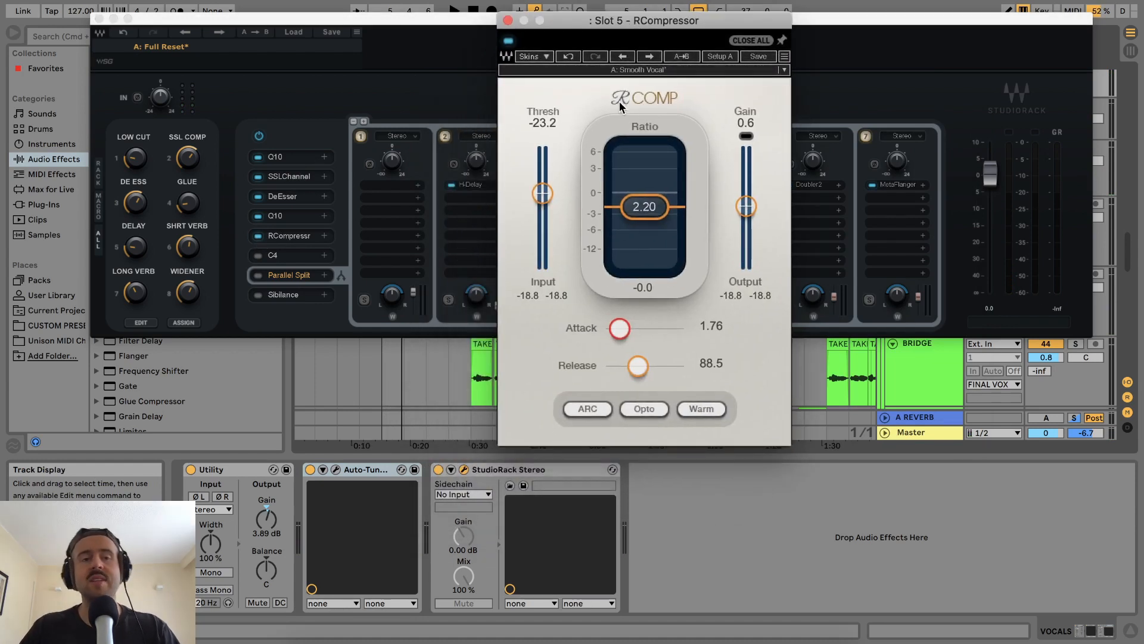
click(192, 206)
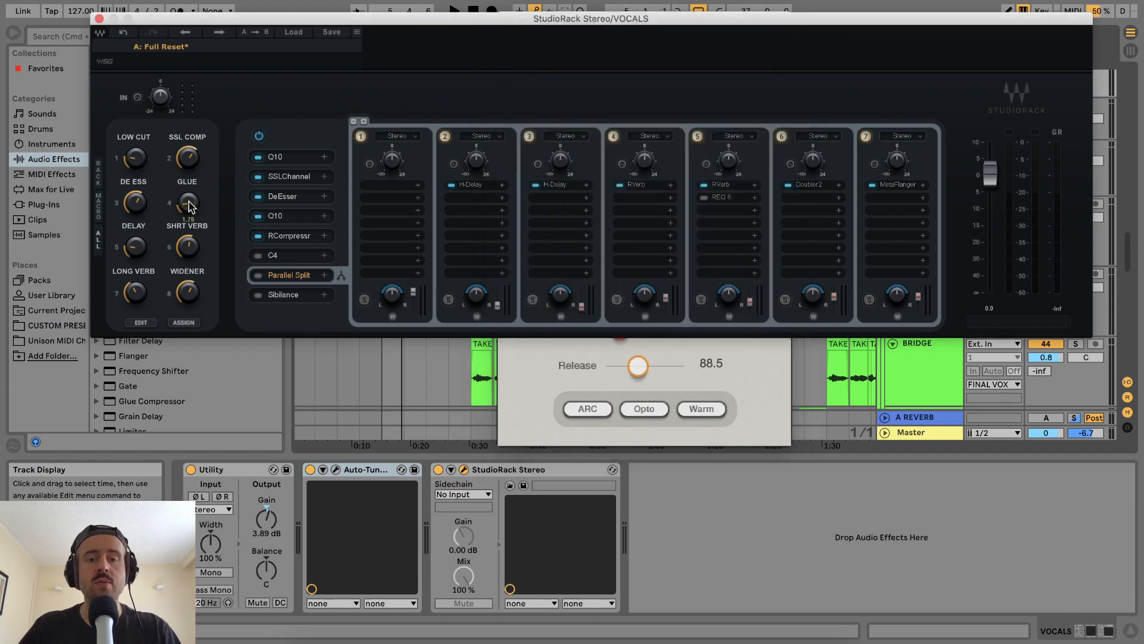
click(534, 364)
drag(595, 28, 829, 278)
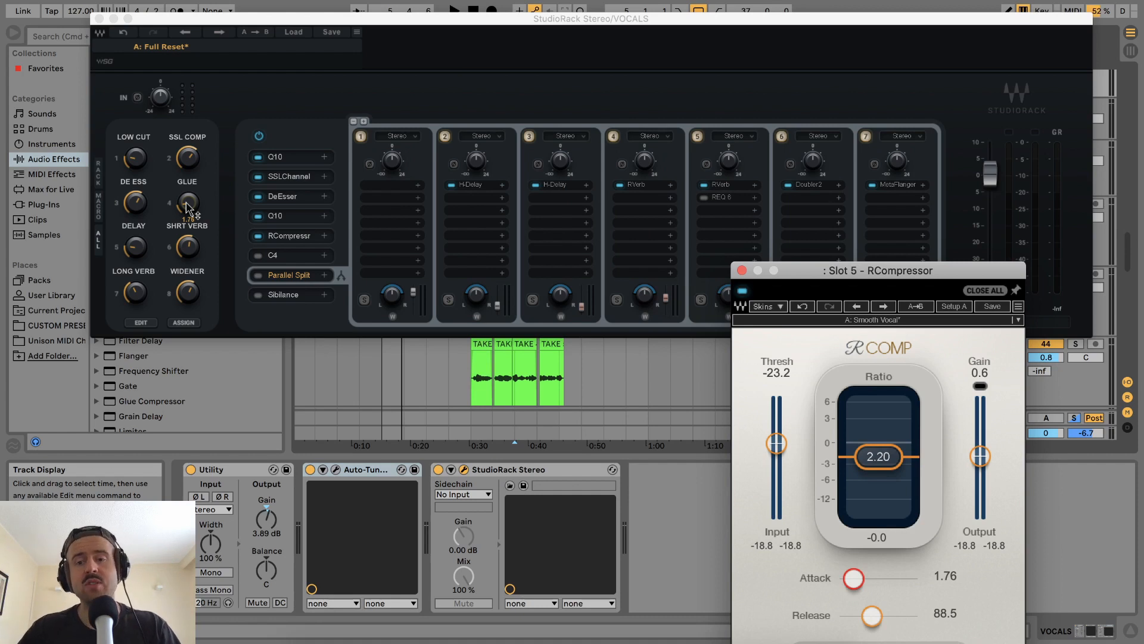
Lower the GLUE macro to an RCompressor attack of 1.63, and play the vocals while nudging the attack to 1.62.
mouse_move(187, 207)
mouse_down()
mouse_move(187, 166)
mouse_move(188, 209)
mouse_up()
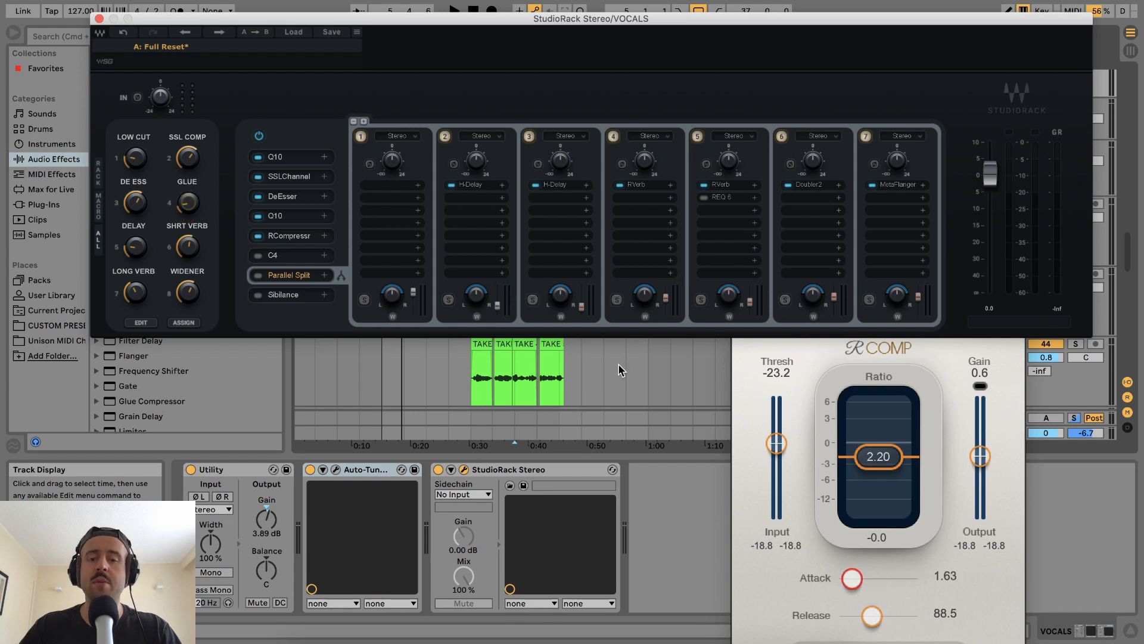
click(869, 437)
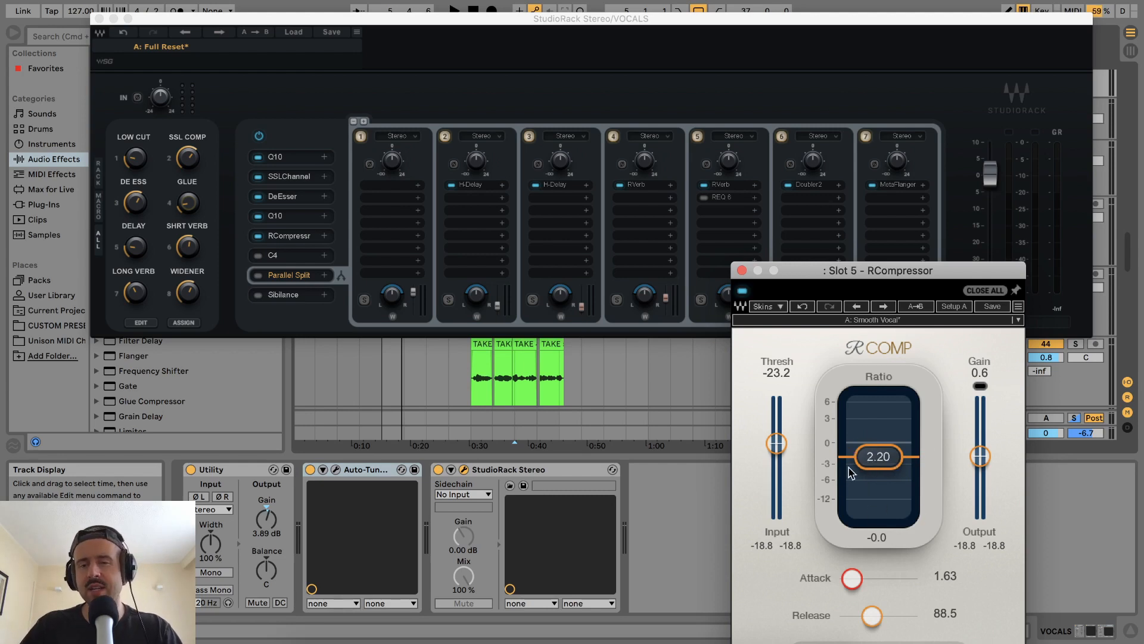
key(space)
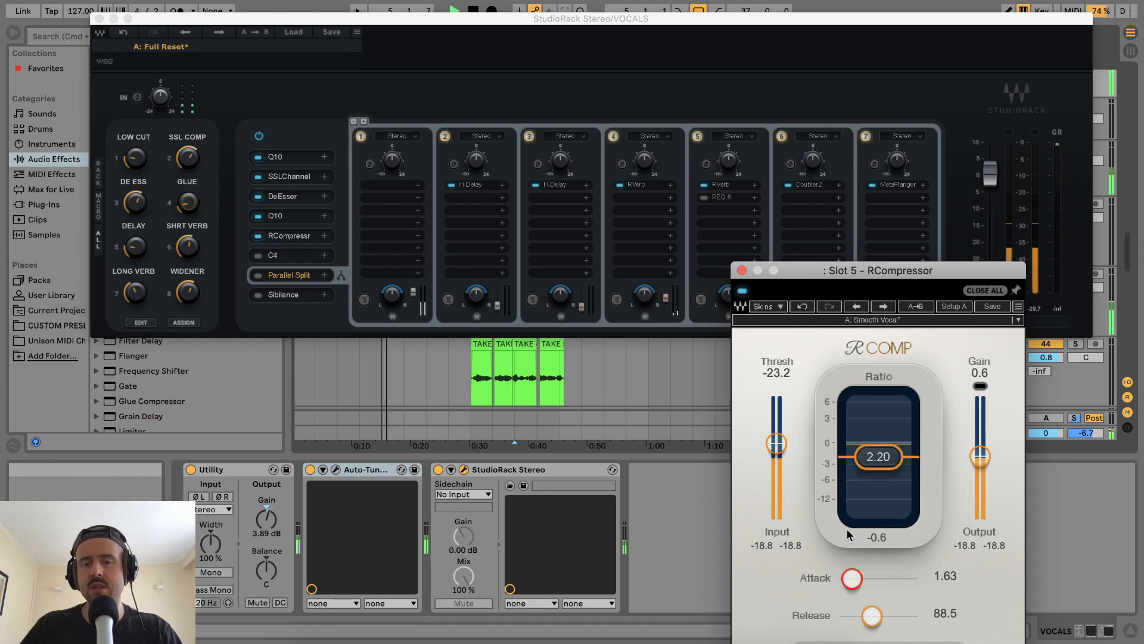
click(851, 582)
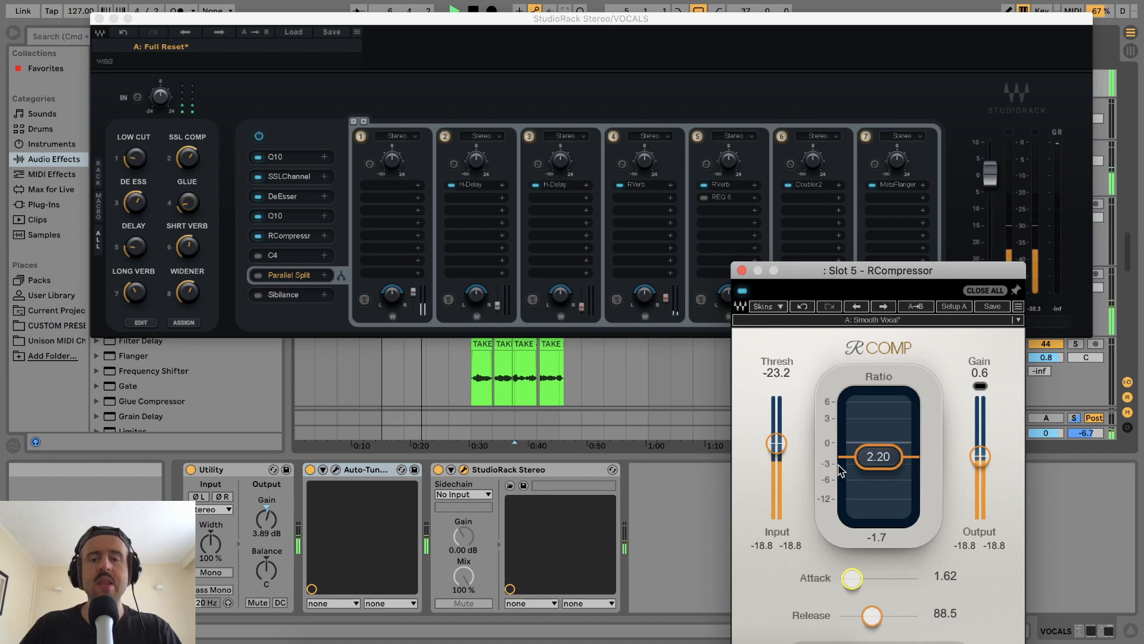
key(space)
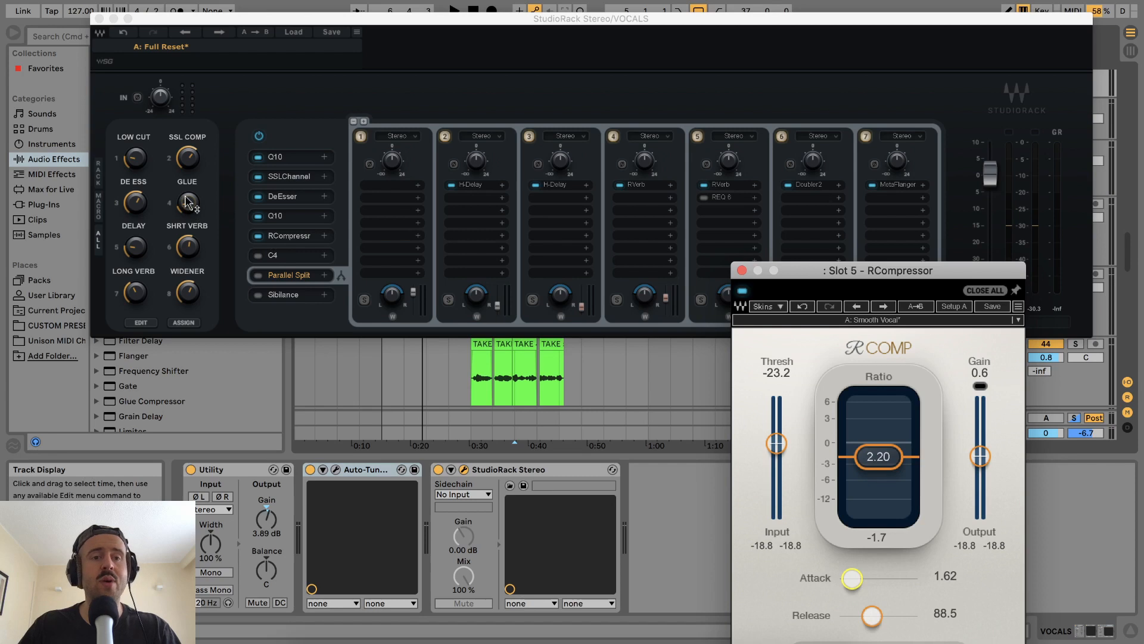
Raise the GLUE macro to an RCompressor attack of 2.99, and move the compressor window clear of the parallel racks.
click(199, 213)
drag(188, 204, 188, 179)
click(972, 566)
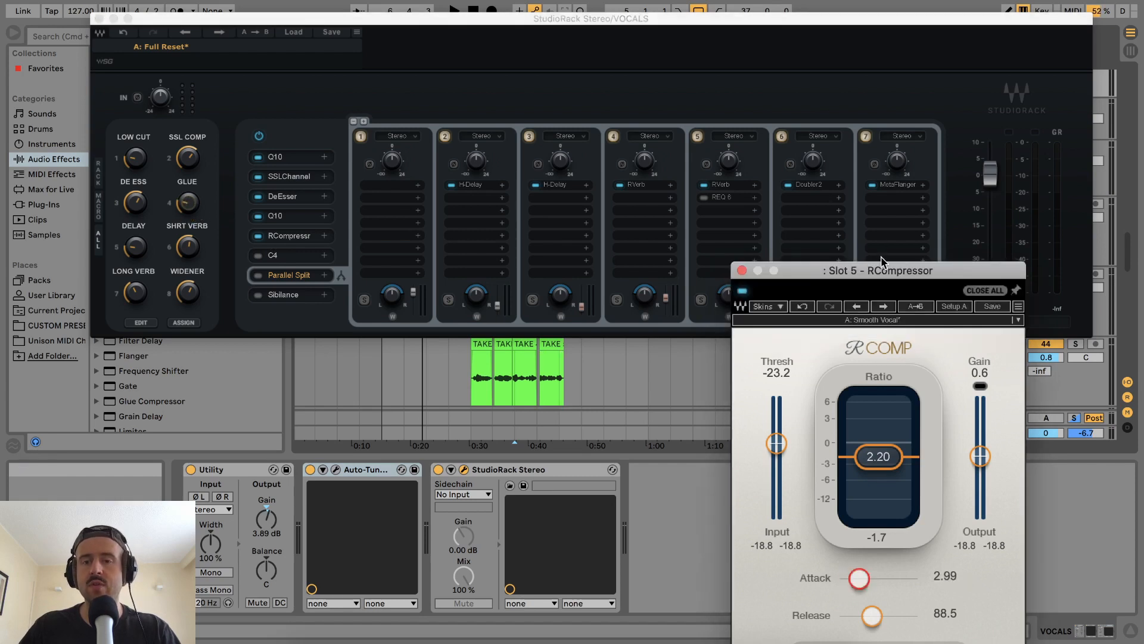
drag(884, 272, 925, 323)
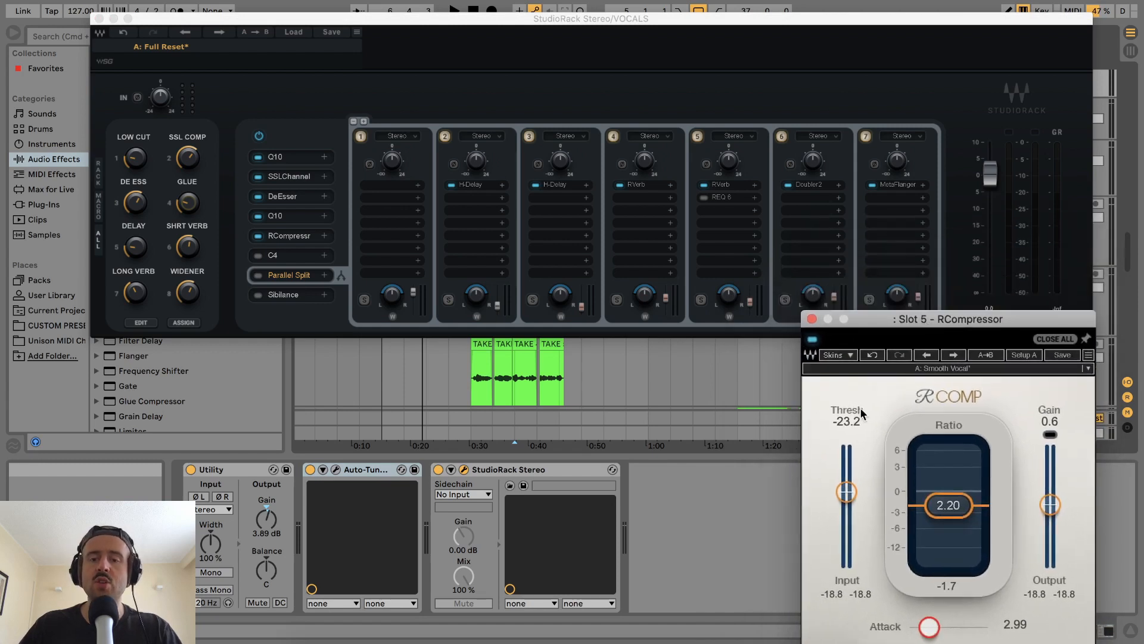
Set the RCompressor threshold to -23.4 and play the vocals through it.
mouse_move(847, 499)
mouse_down()
mouse_move(846, 464)
mouse_move(846, 530)
mouse_move(847, 465)
mouse_move(847, 492)
mouse_up()
key(space)
key(space)
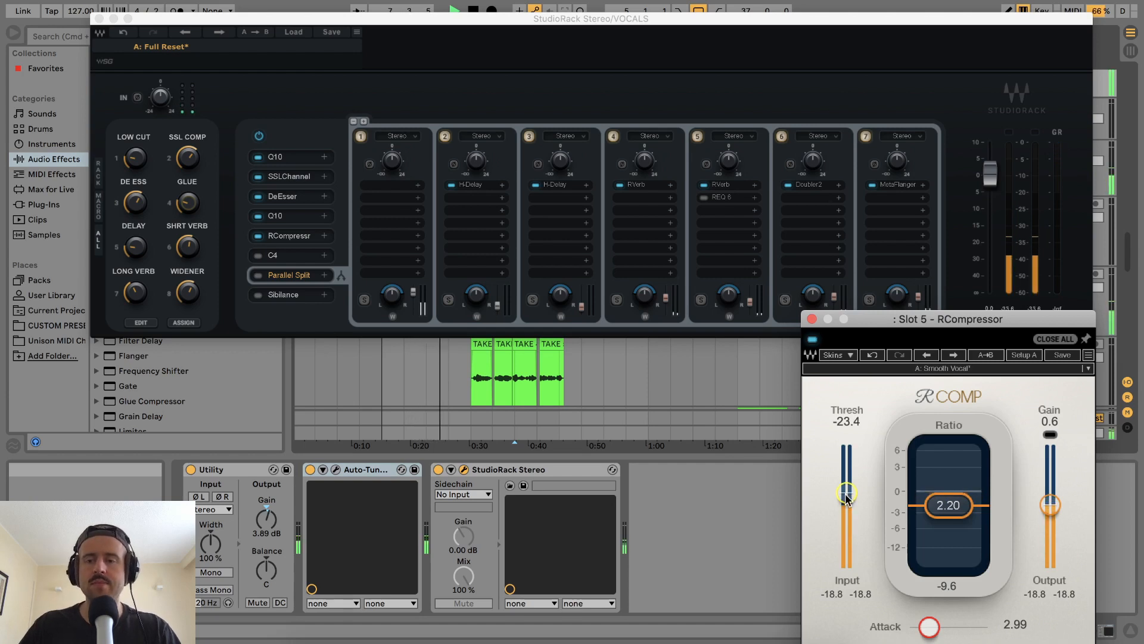
key(space)
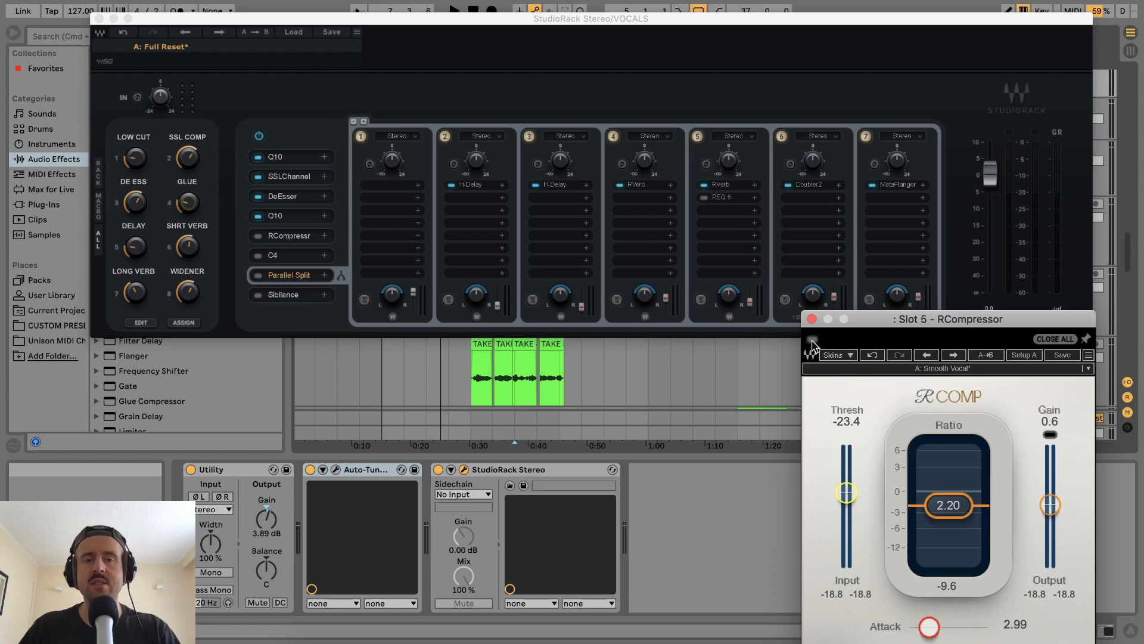
Play the vocals with RCompressor bypassed and with it active for comparison, leave it active, and close its window.
key(space)
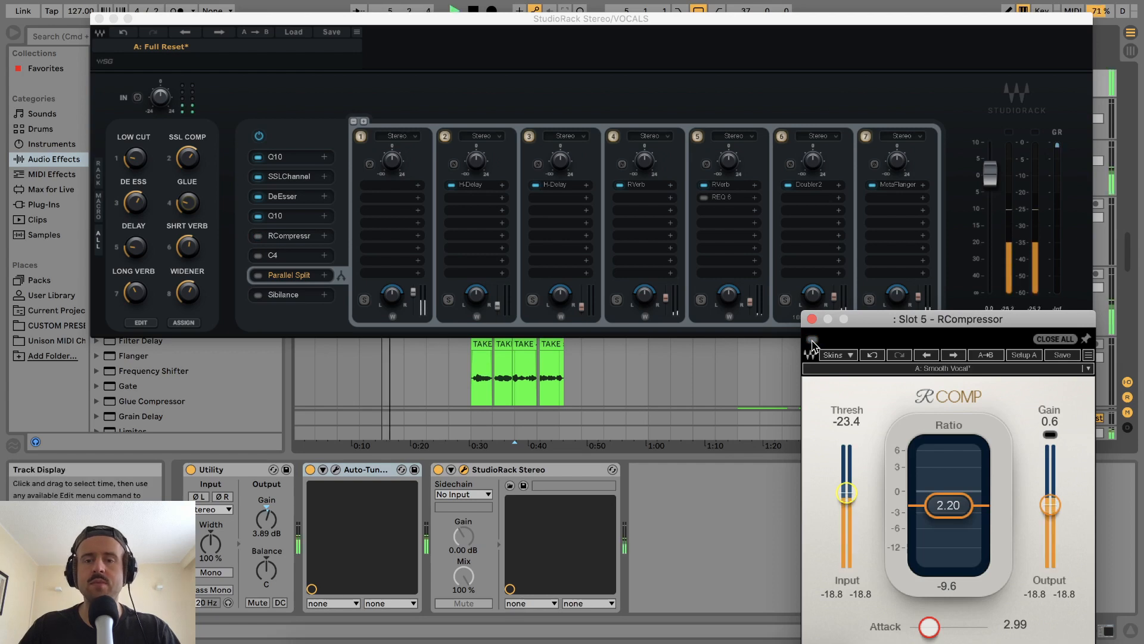
click(812, 339)
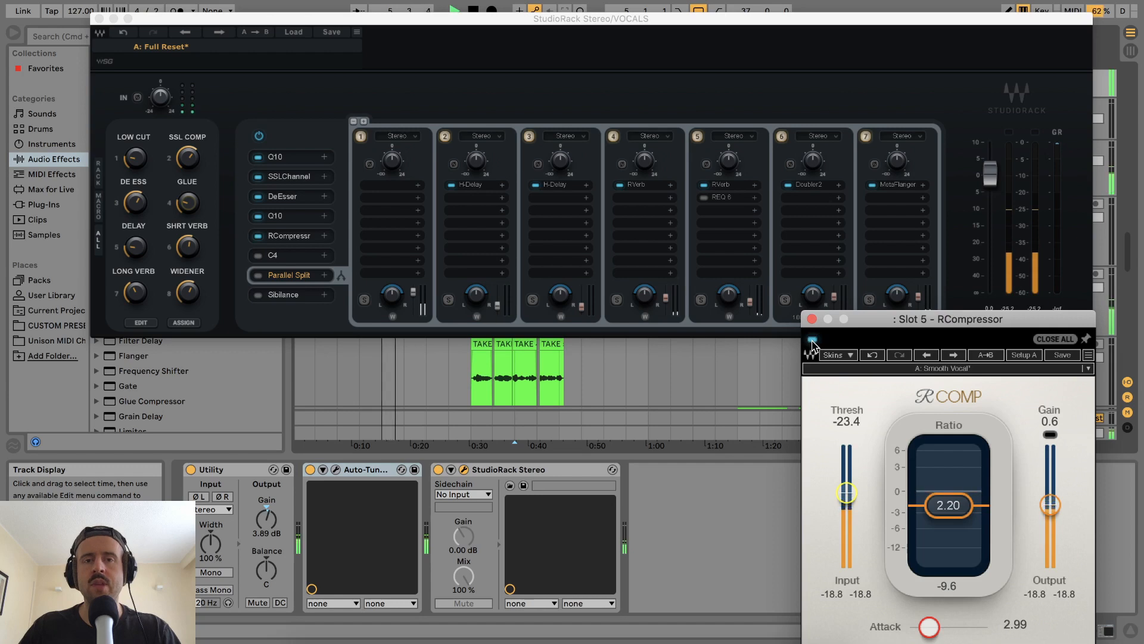
key(space)
mouse_move(903, 319)
mouse_down()
mouse_move(886, 248)
mouse_move(900, 329)
mouse_up()
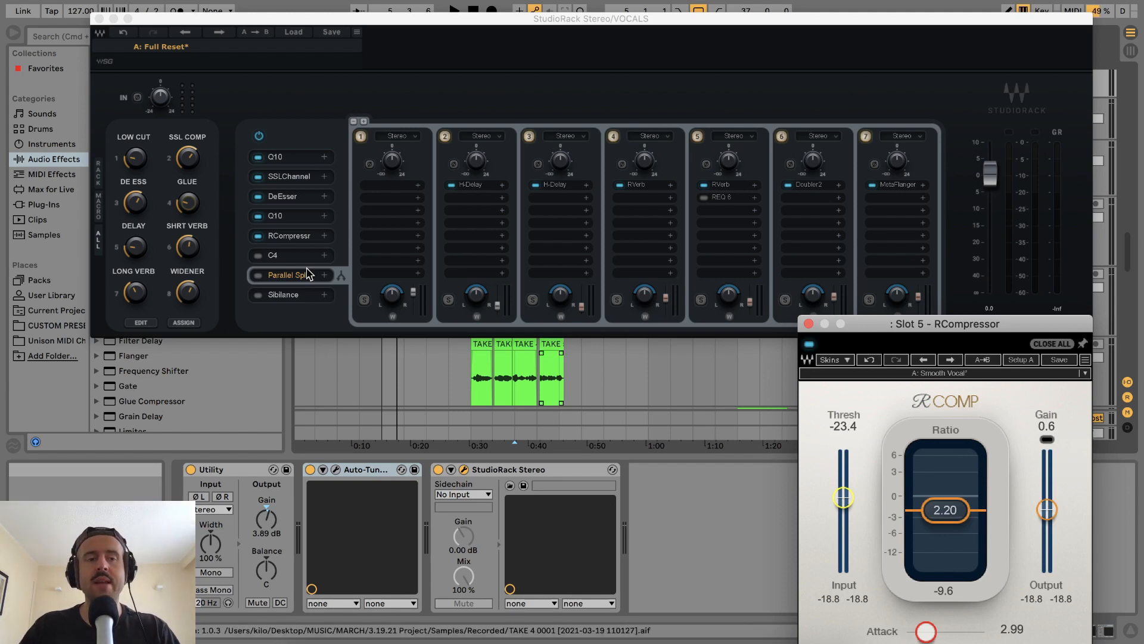
click(809, 323)
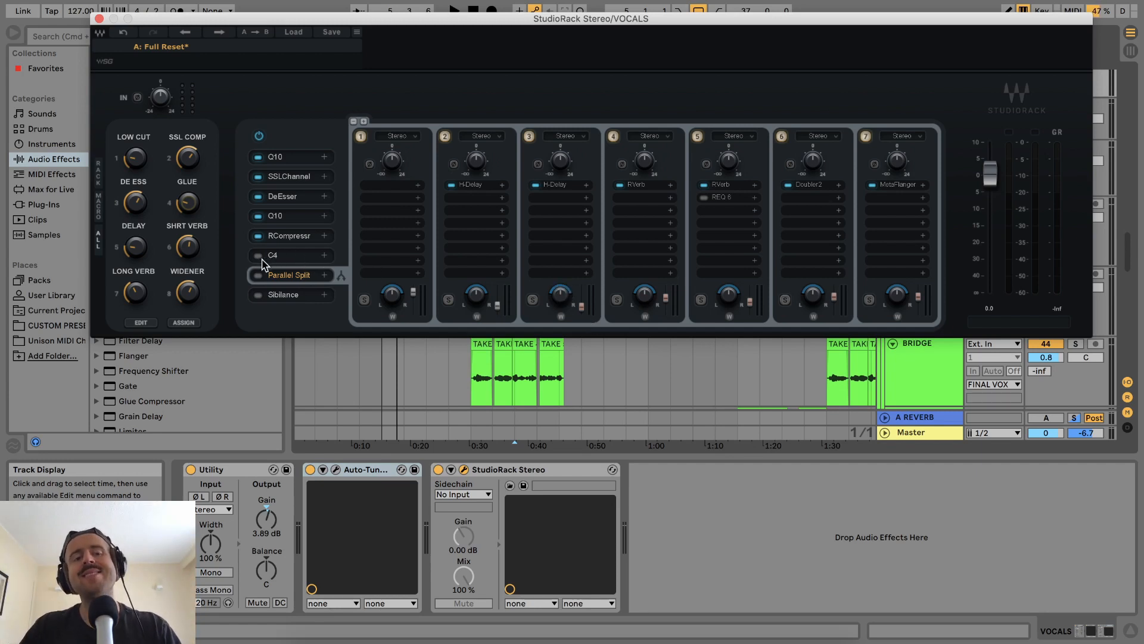
Open the C4 multiband processor, check its curve switched on and bypassed, and place its window beside the plug-in chain.
click(280, 257)
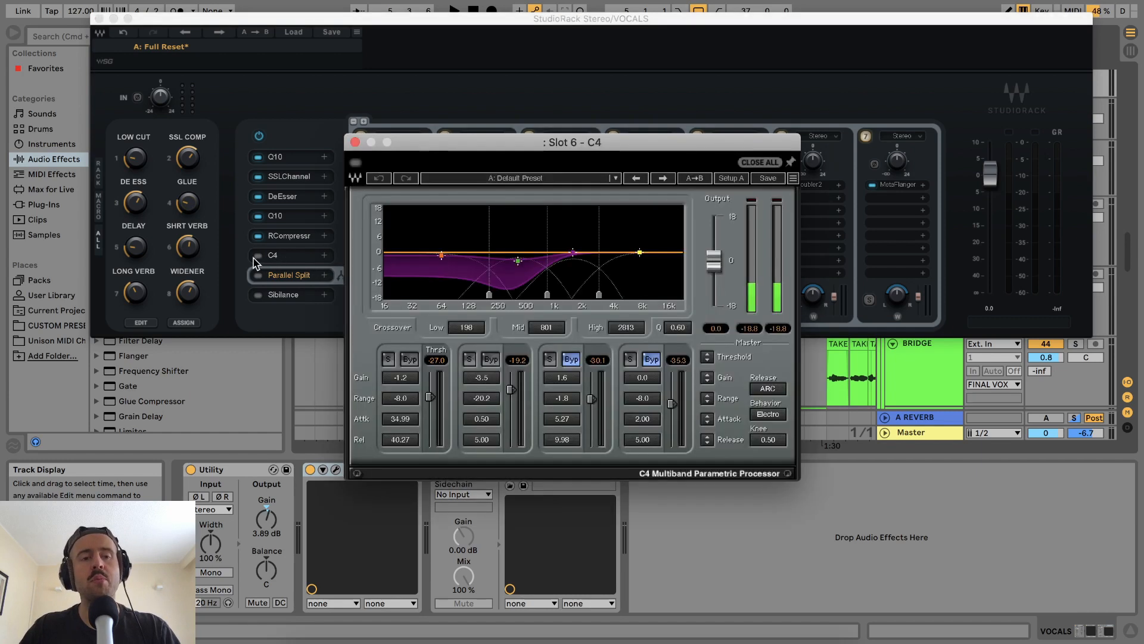
click(258, 255)
click(274, 256)
click(274, 256)
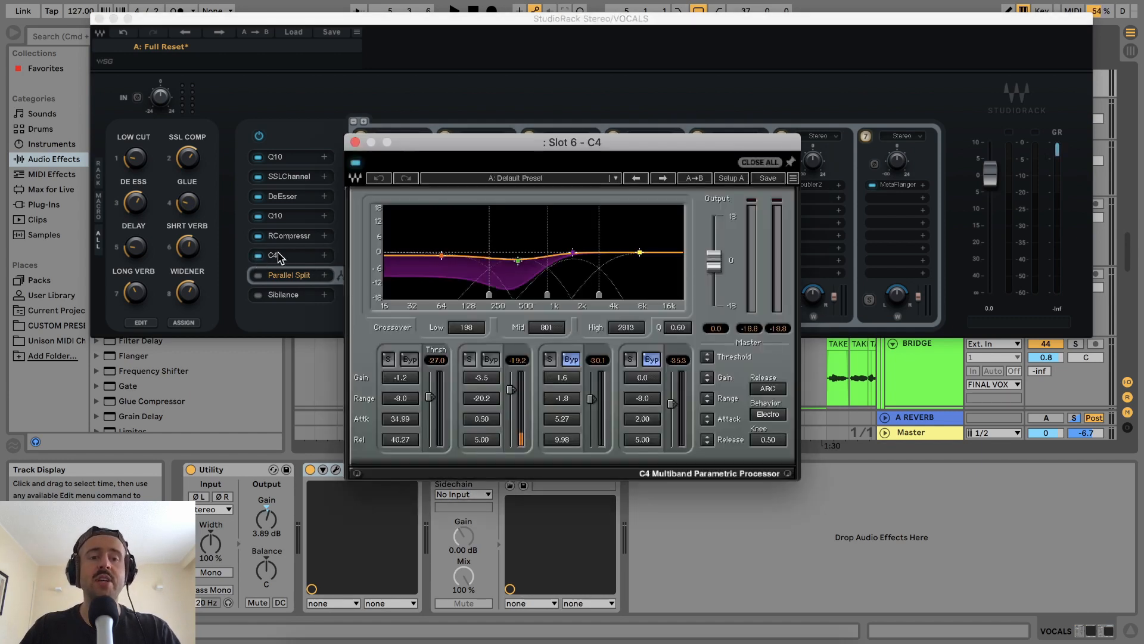
drag(477, 143, 779, 203)
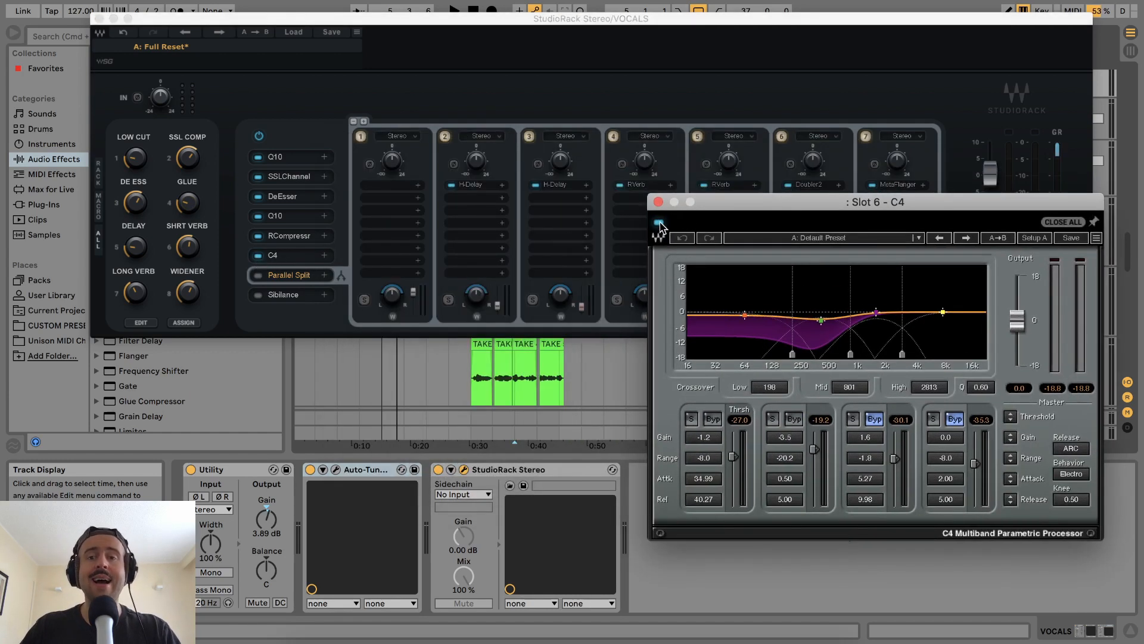
click(658, 221)
drag(870, 204, 838, 209)
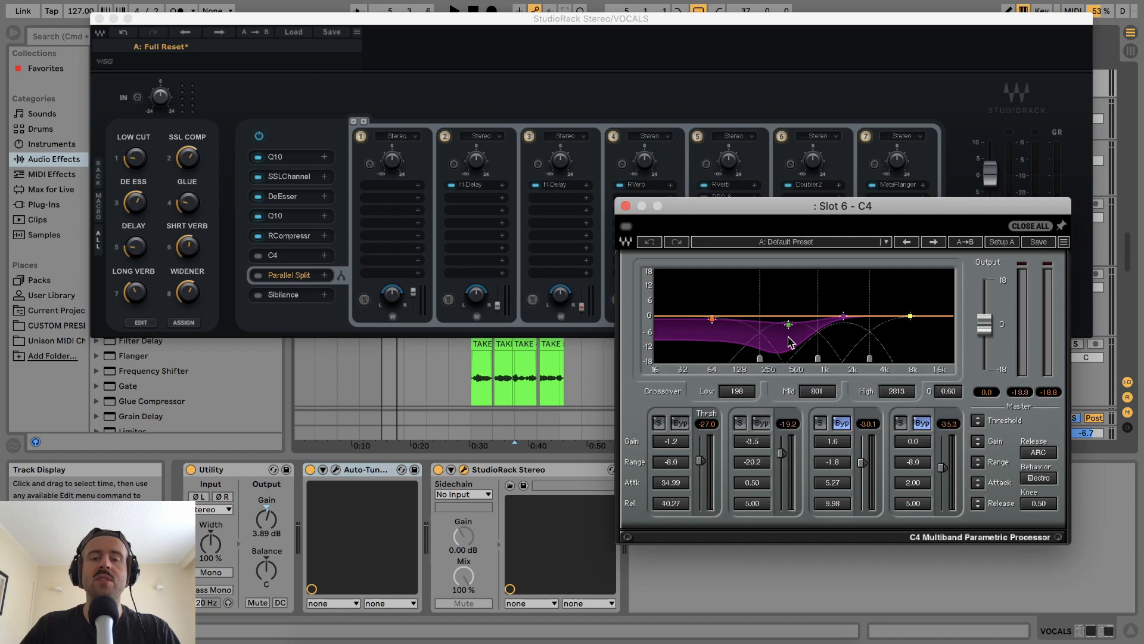
Compare the vocals with C4 bypassed and active during playback, leaving the C4 active.
key(space)
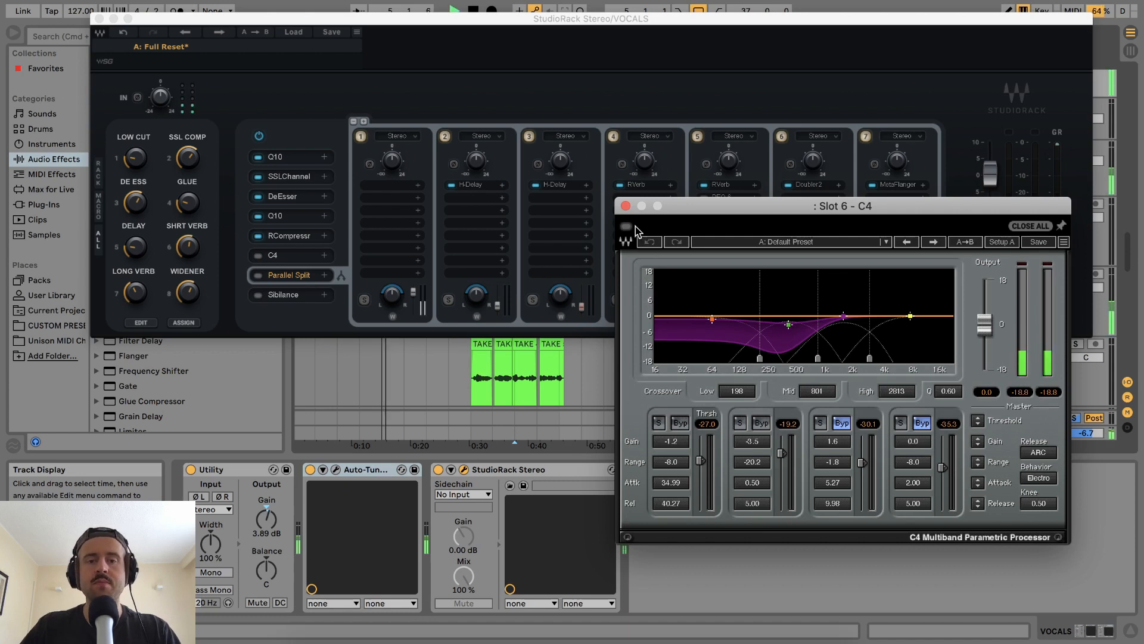
click(625, 227)
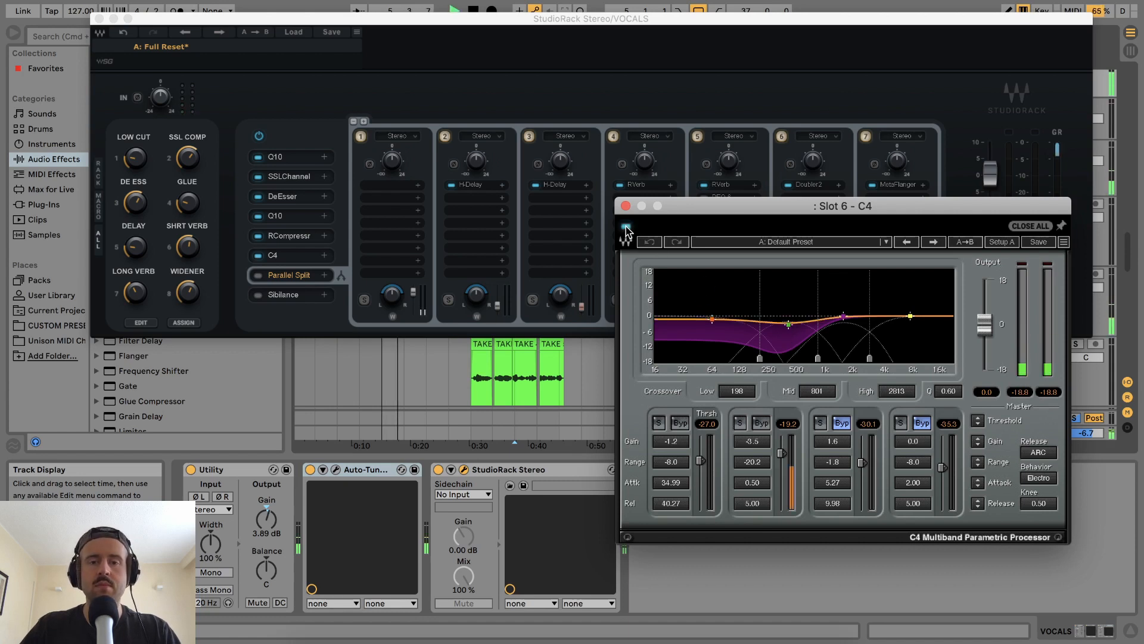
key(space)
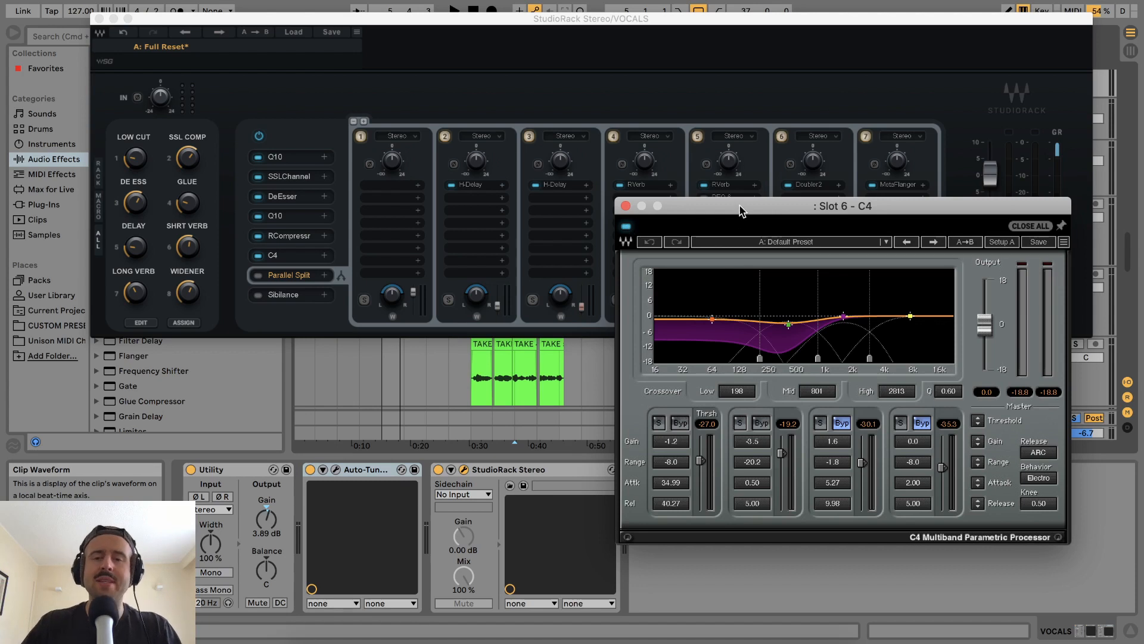
click(626, 227)
key(space)
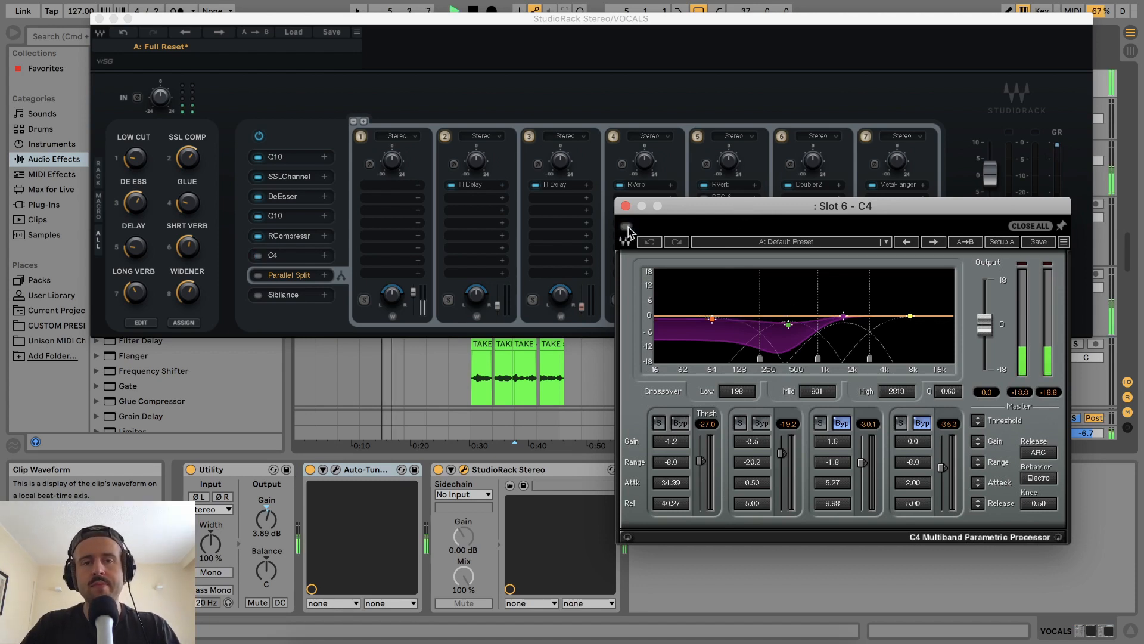
click(627, 227)
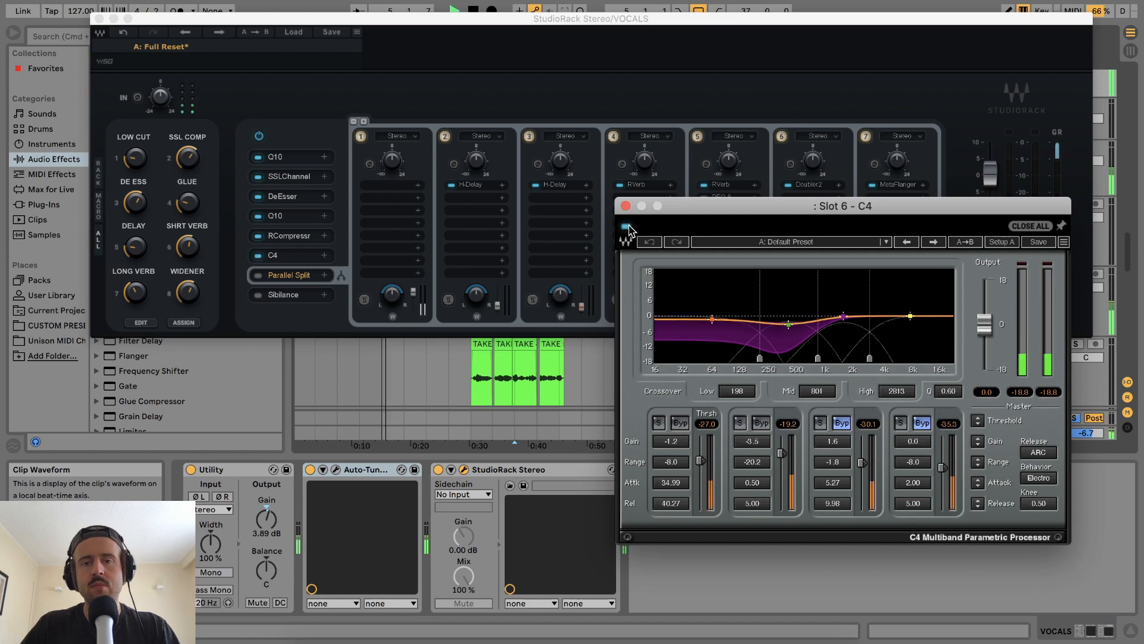
key(space)
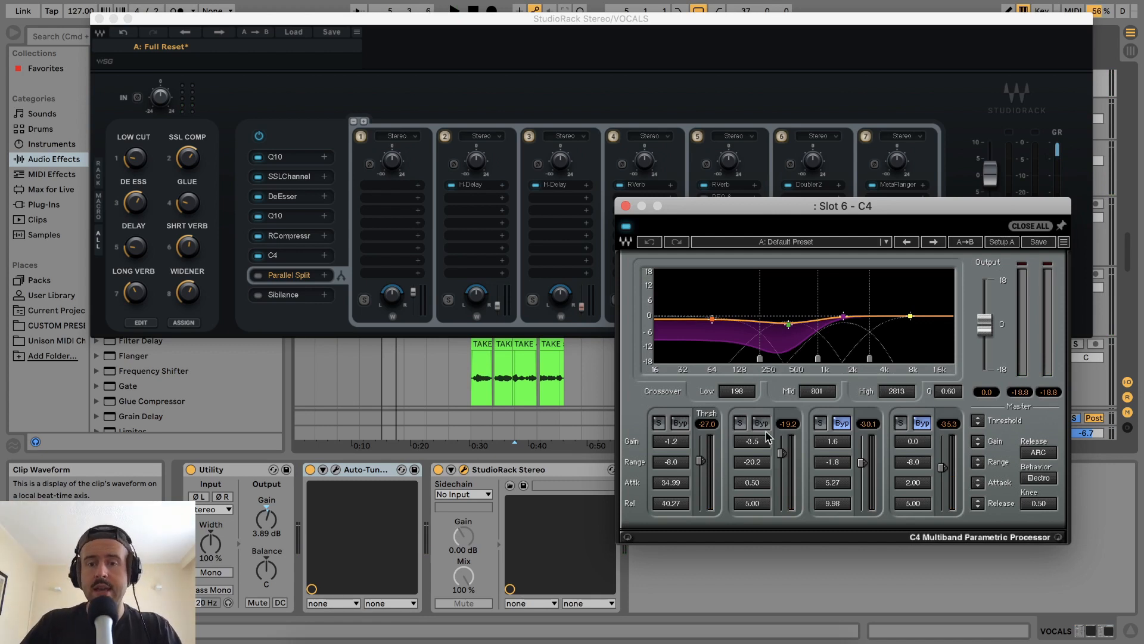
Play the vocals again while watching the active C4 bands, and close the C4 window.
key(space)
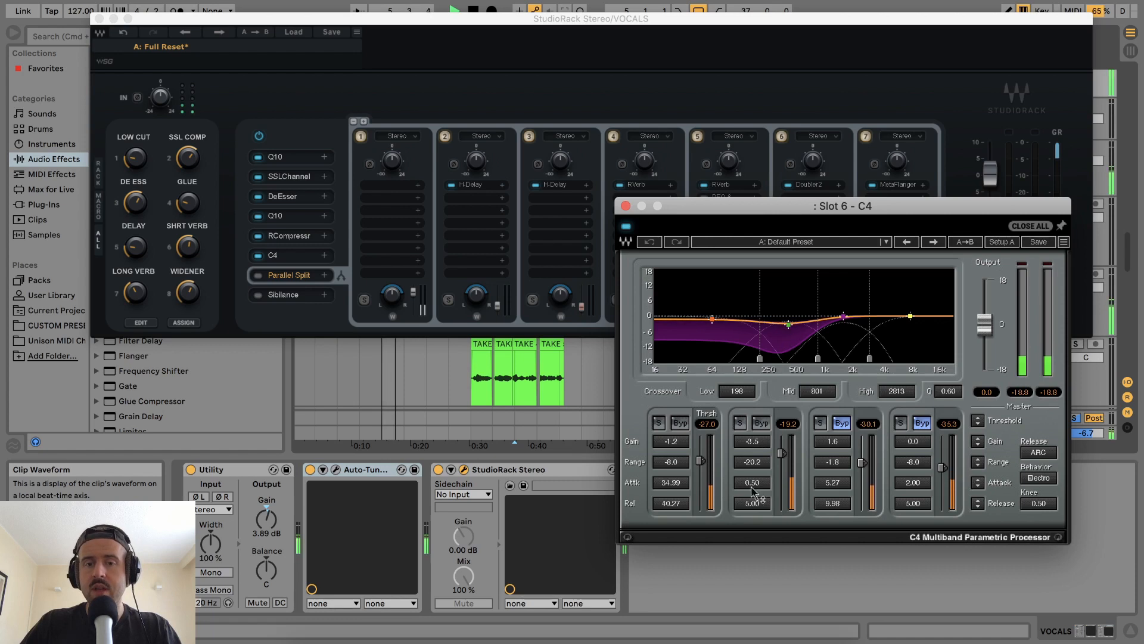
key(space)
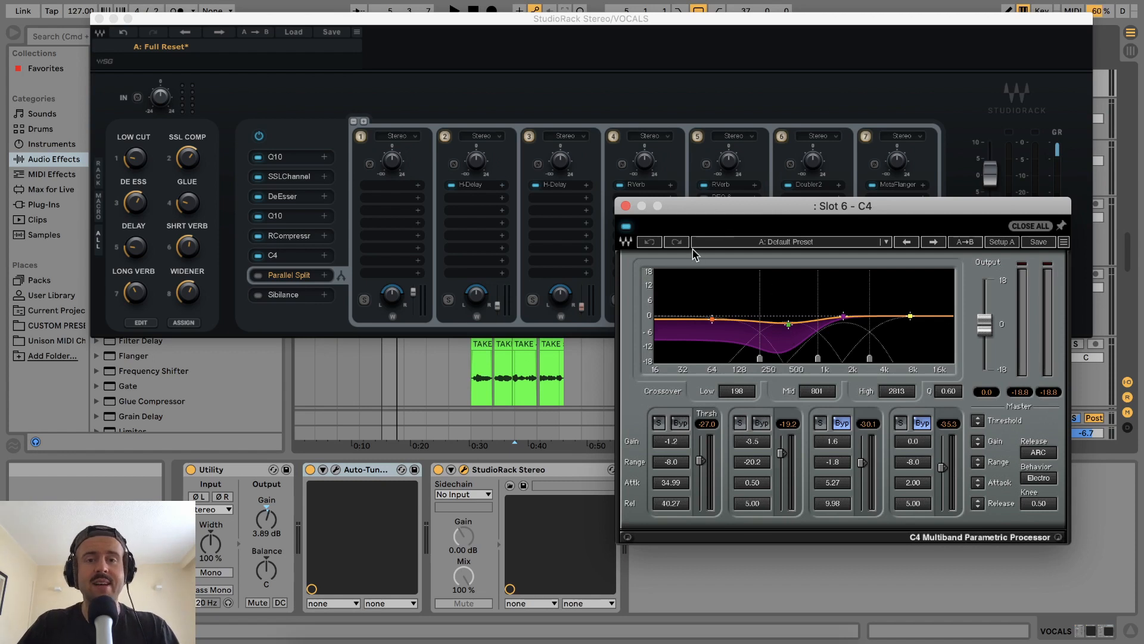
click(626, 207)
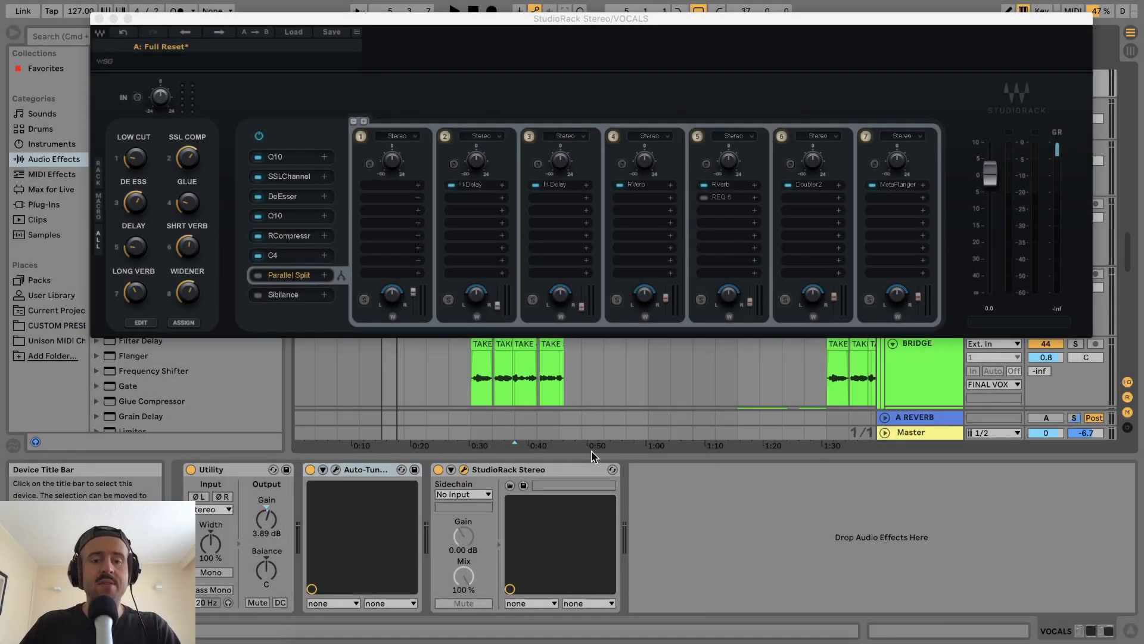
Collapse and expand the Parallel Split, and open the H-Delay in its second rack to examine the delay settings.
click(290, 276)
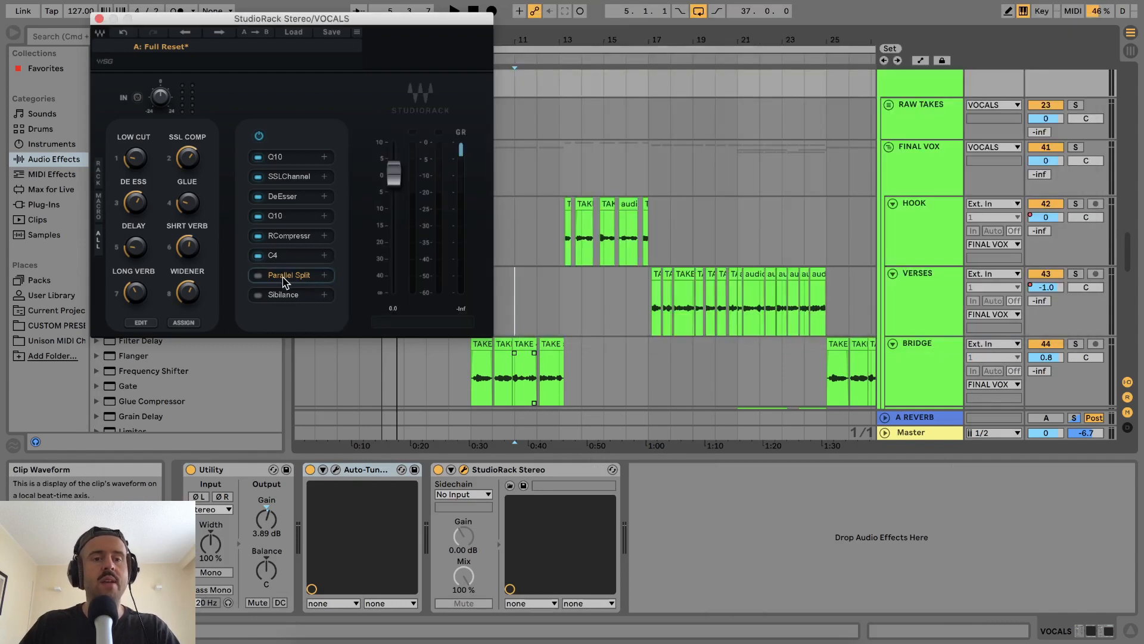
click(279, 277)
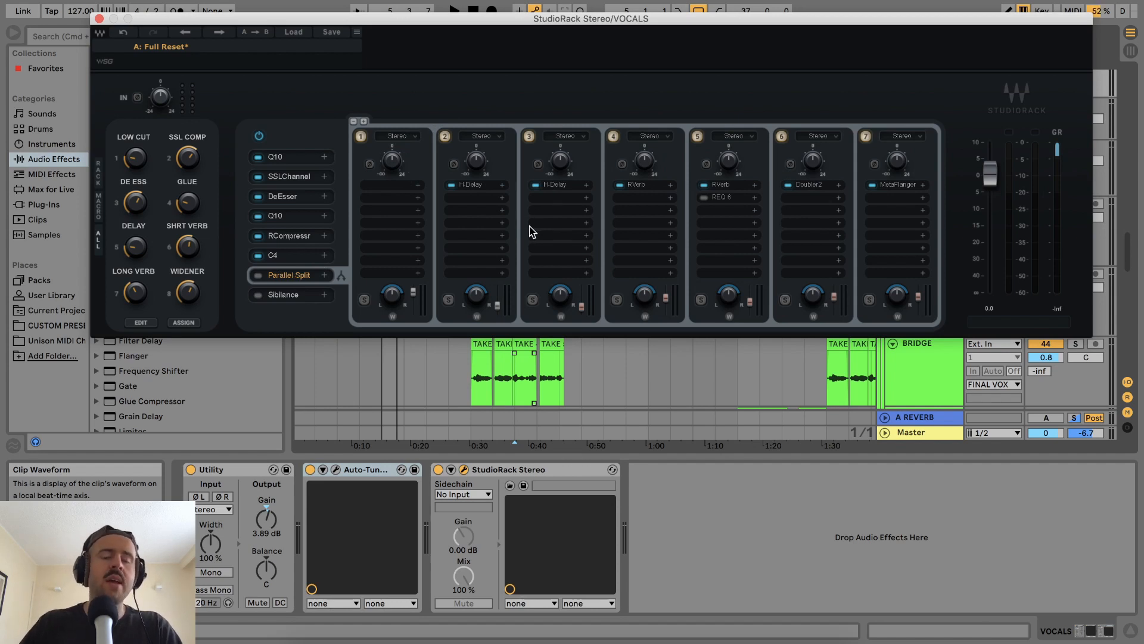
click(472, 186)
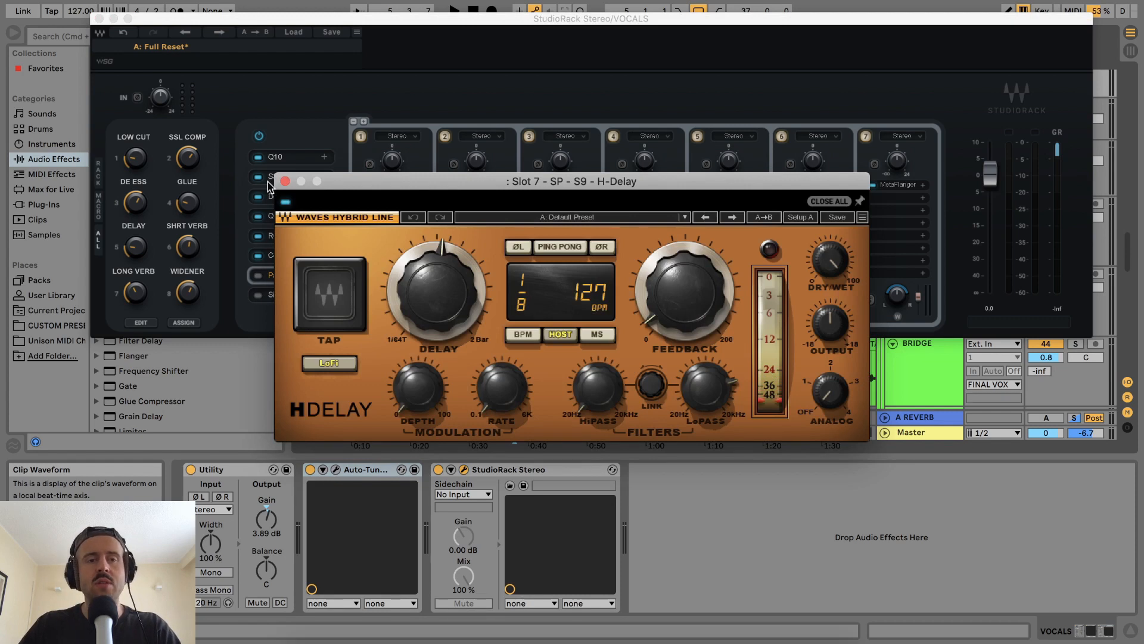
click(285, 182)
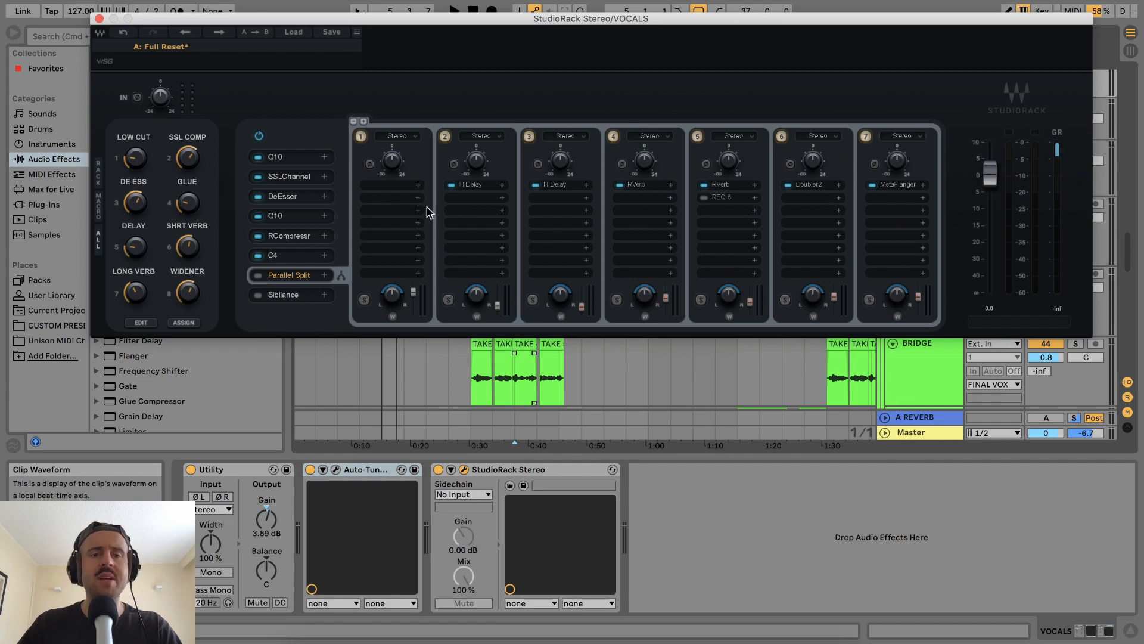
click(471, 185)
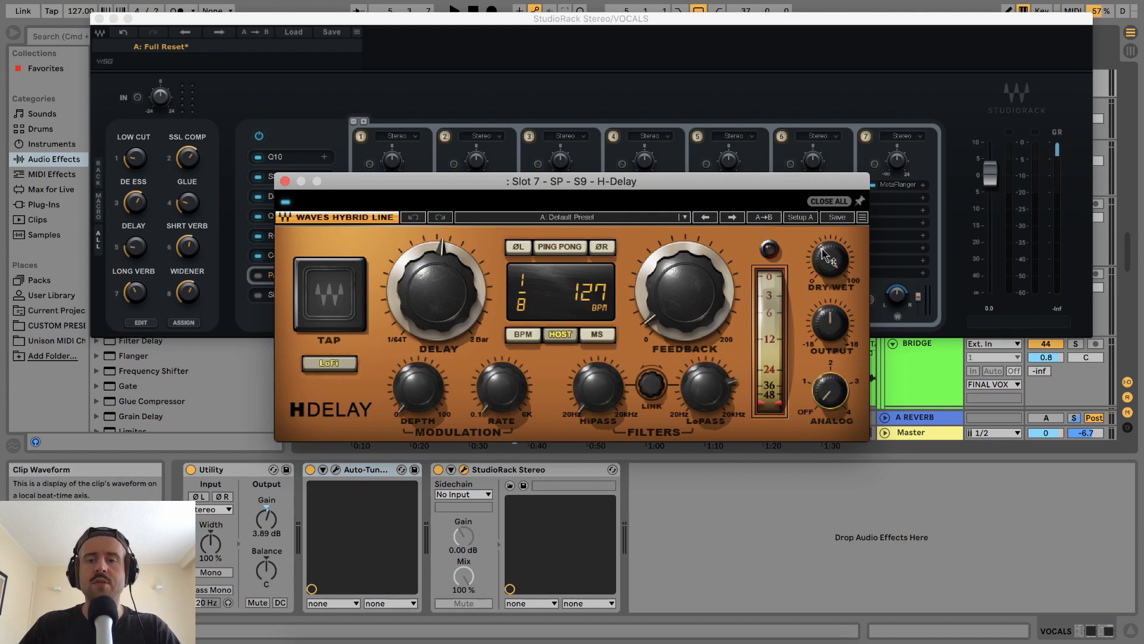
Close the H-Delay and StudioRack windows, and fold the DOUBLES group in the arrangement.
click(286, 181)
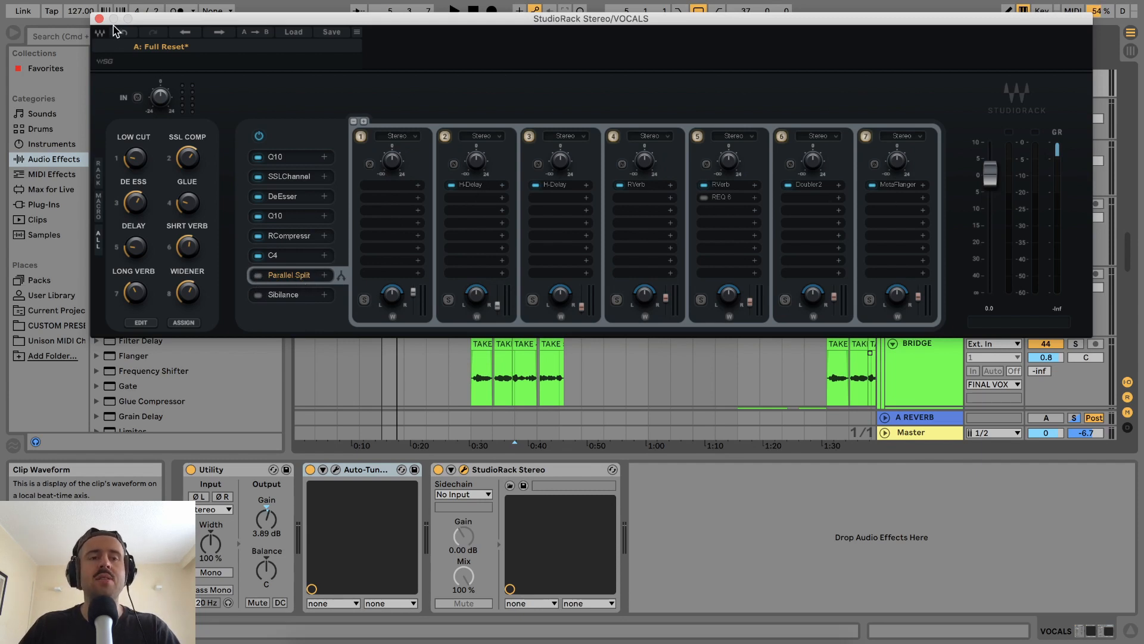
click(100, 18)
scroll(950, 301, down, 5)
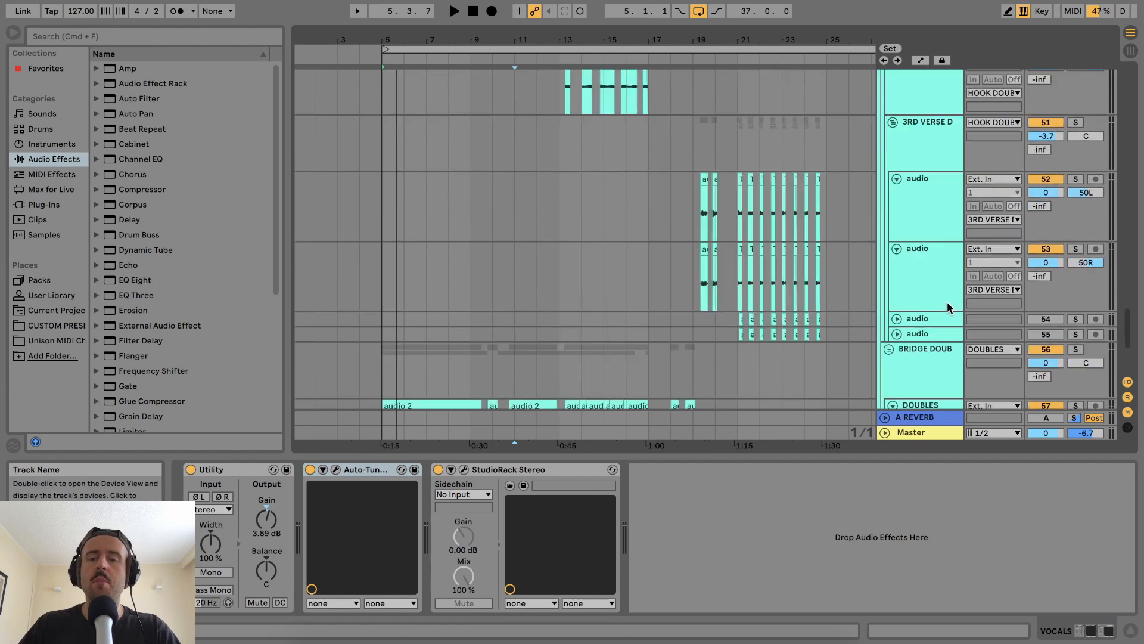
scroll(939, 302, up, 5)
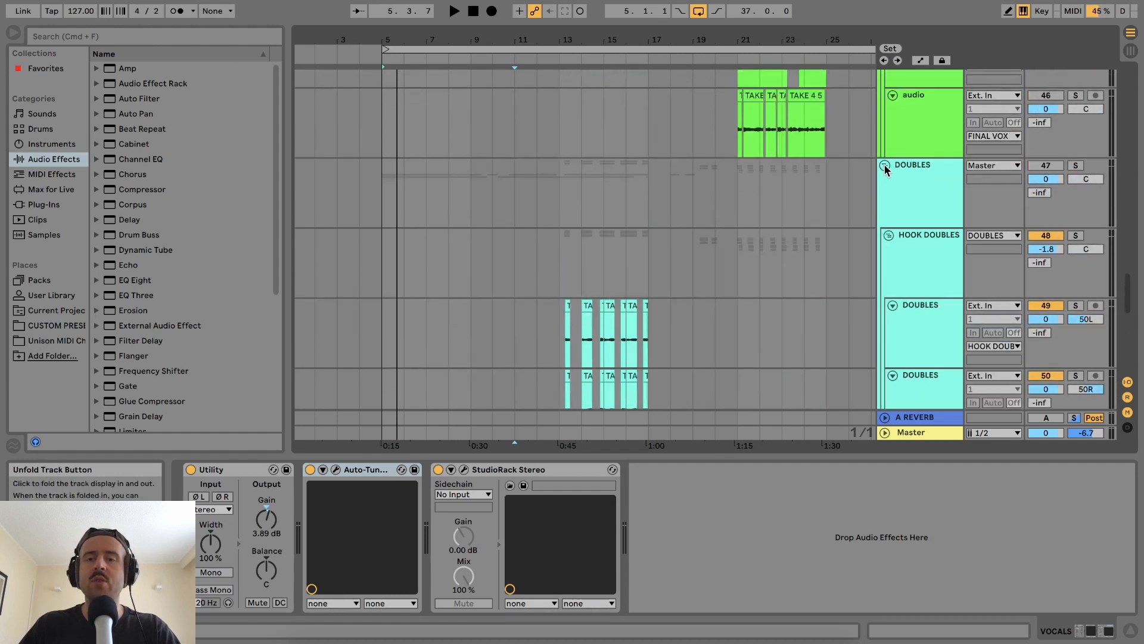
click(884, 165)
Insert a new return track beneath A REVERB, and delete it again.
right_click(899, 236)
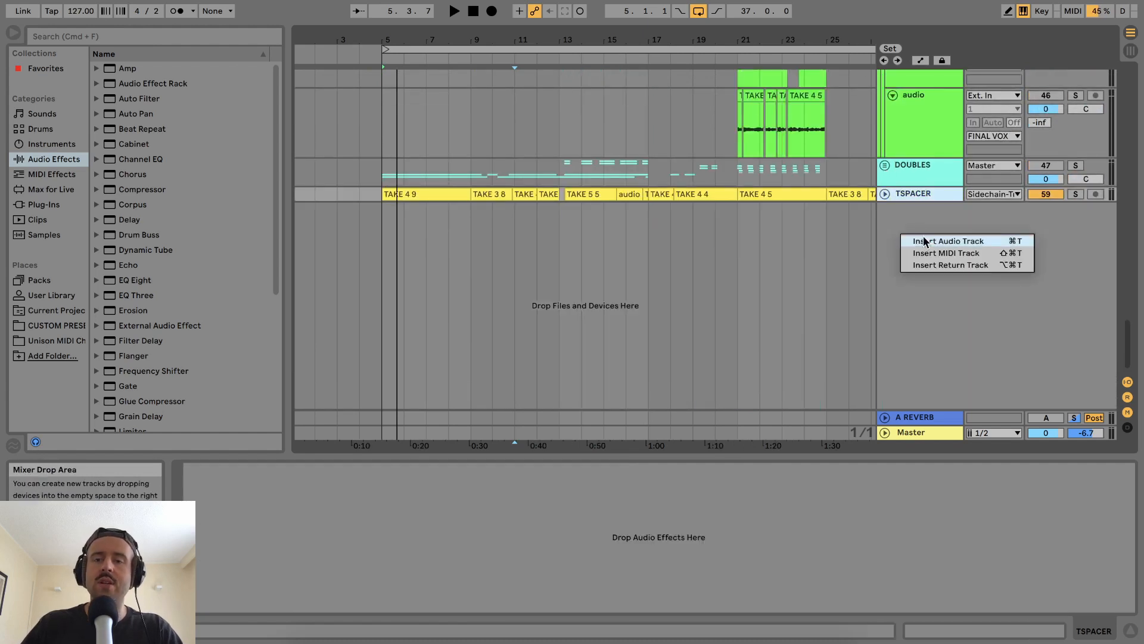
click(926, 265)
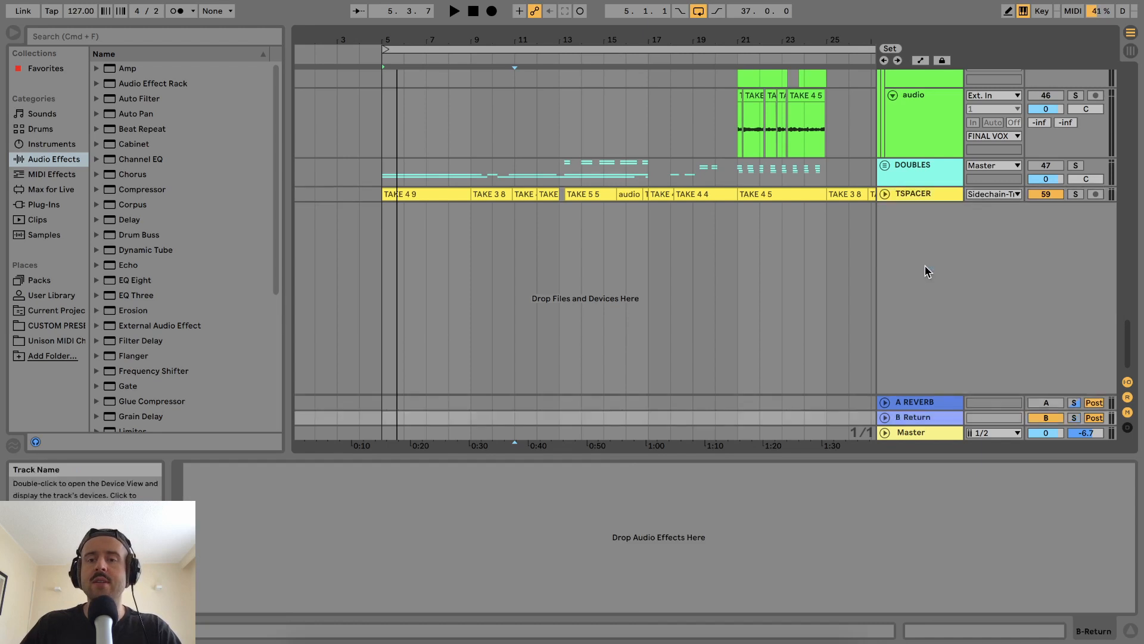
click(919, 416)
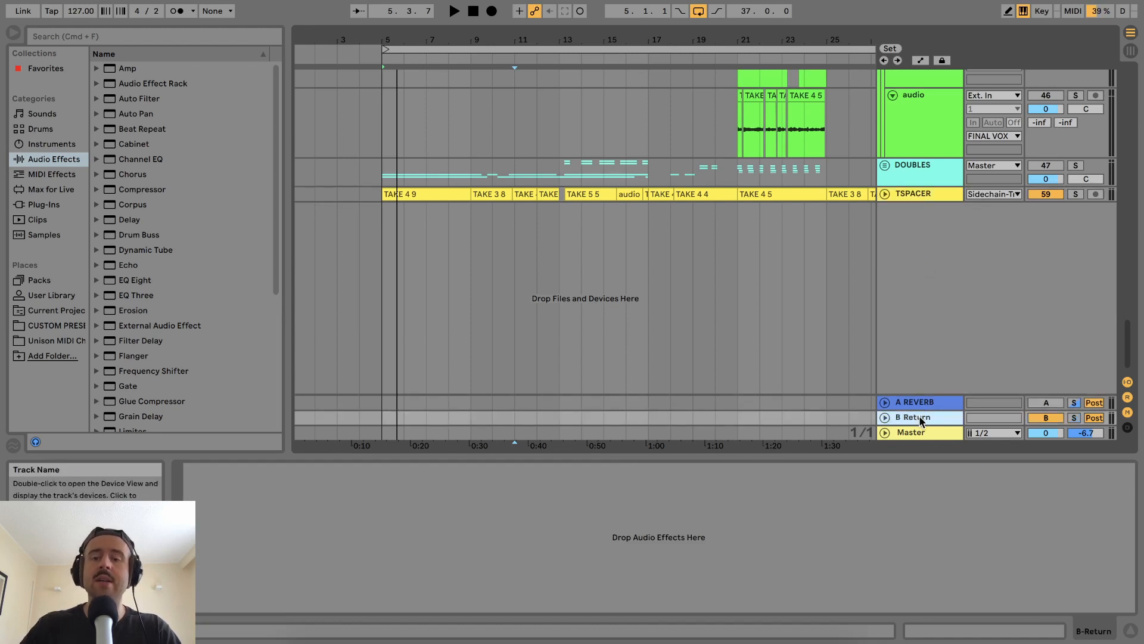
key(Delete)
Select the VOCALS group and reopen its StudioRack window.
scroll(924, 334, up, 5)
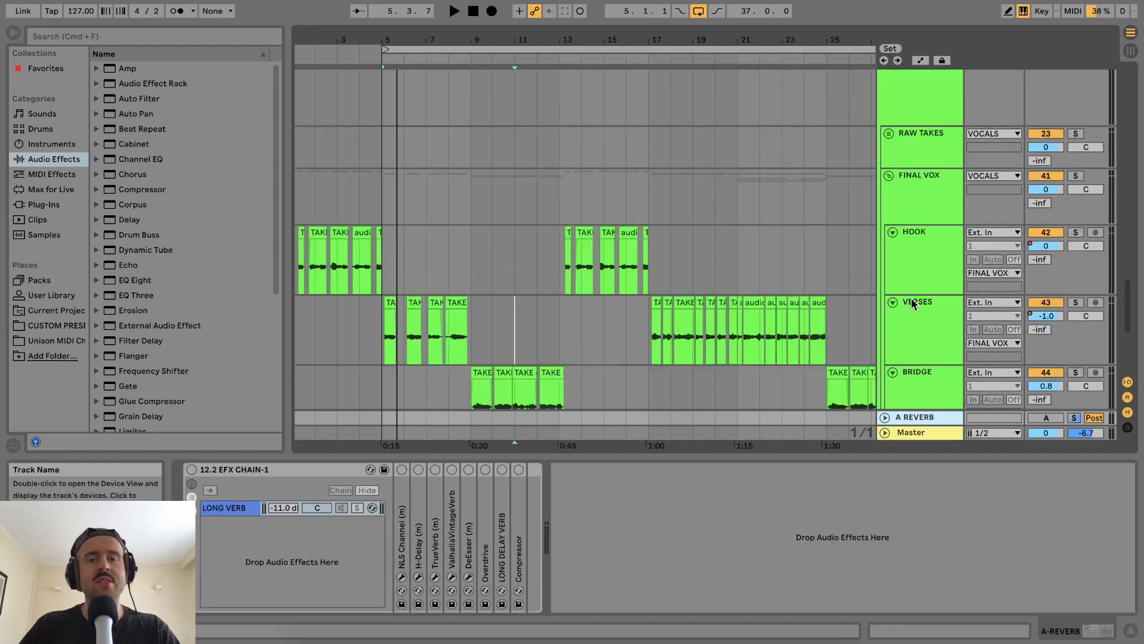
scroll(912, 297, up, 6)
click(914, 295)
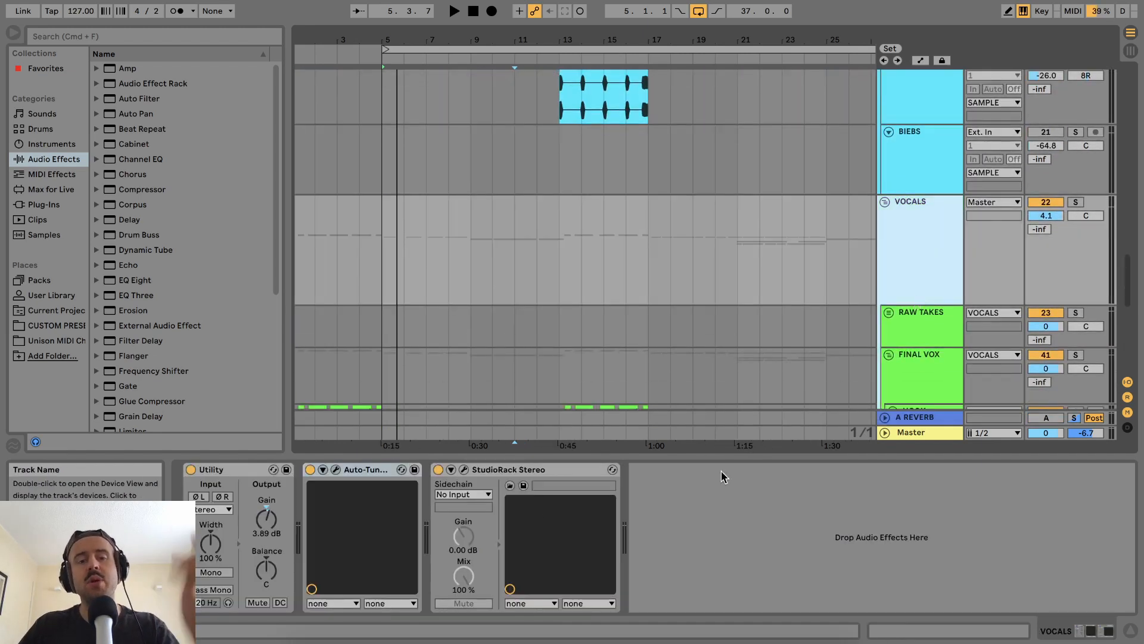
click(465, 469)
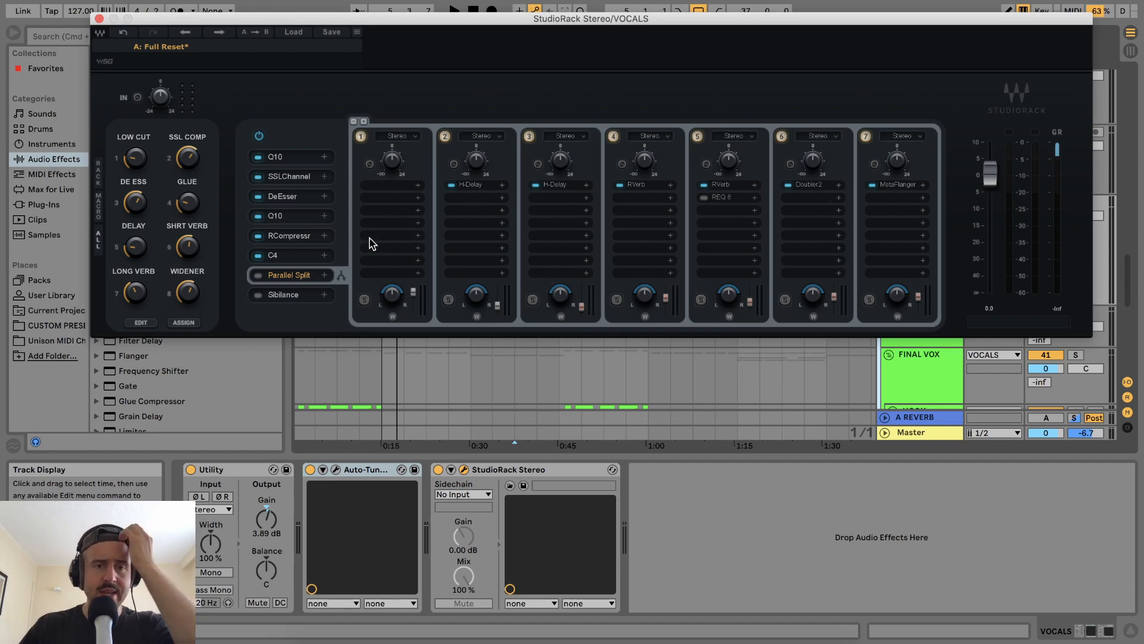
Switch on the Parallel Split, deactivate its racks 3 to 7, and check the H-Delay in rack 2.
click(259, 275)
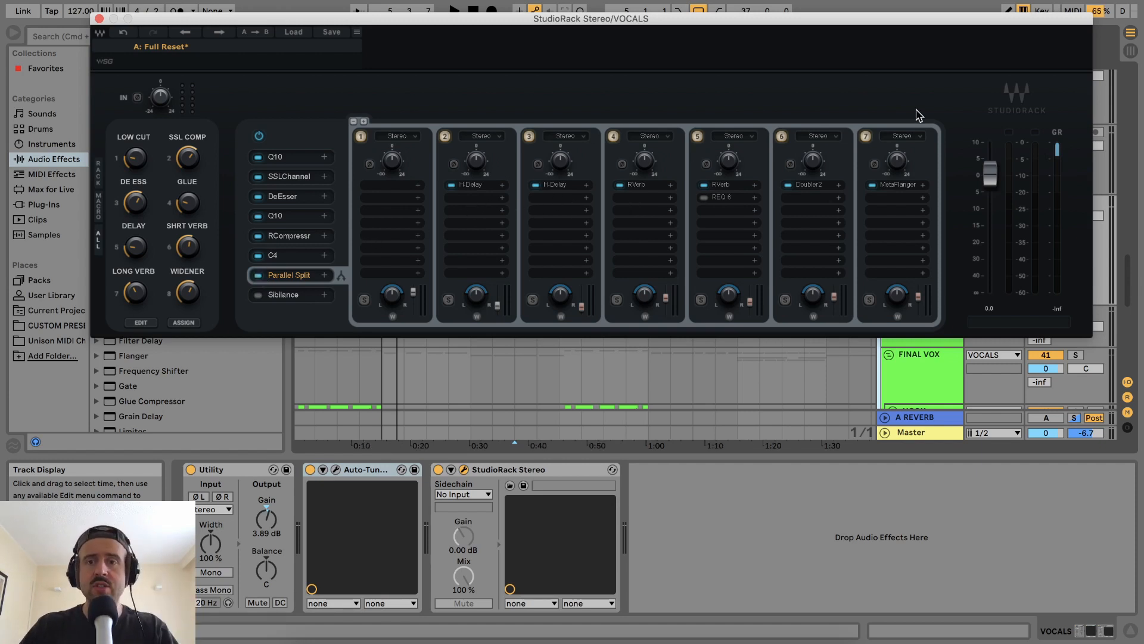
click(866, 136)
click(781, 137)
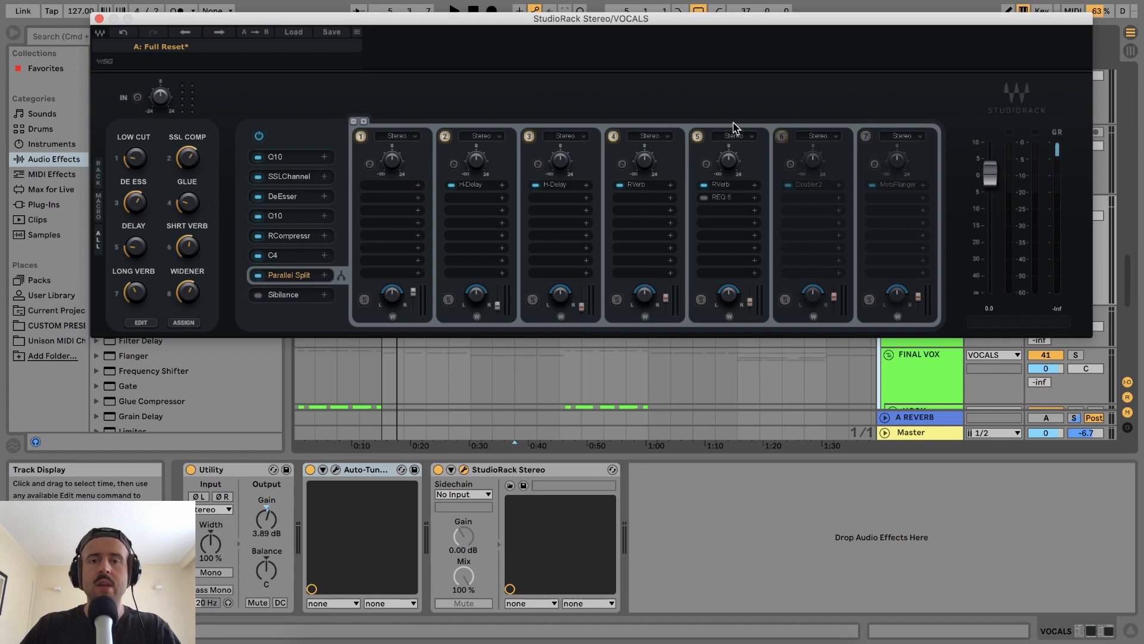
click(698, 137)
click(613, 137)
click(529, 137)
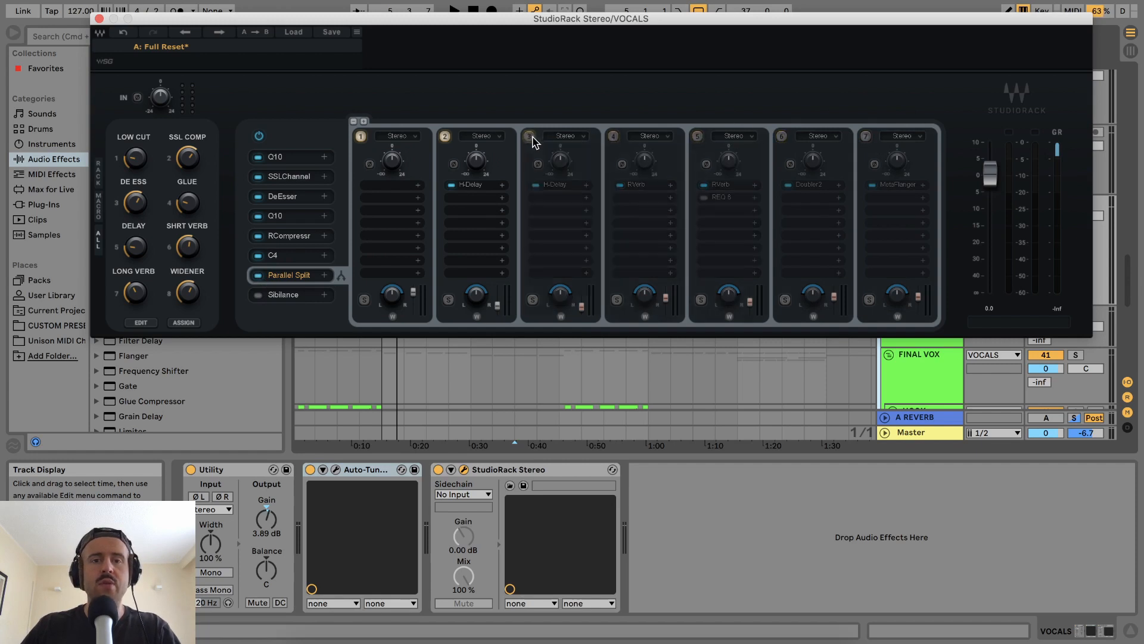
click(465, 188)
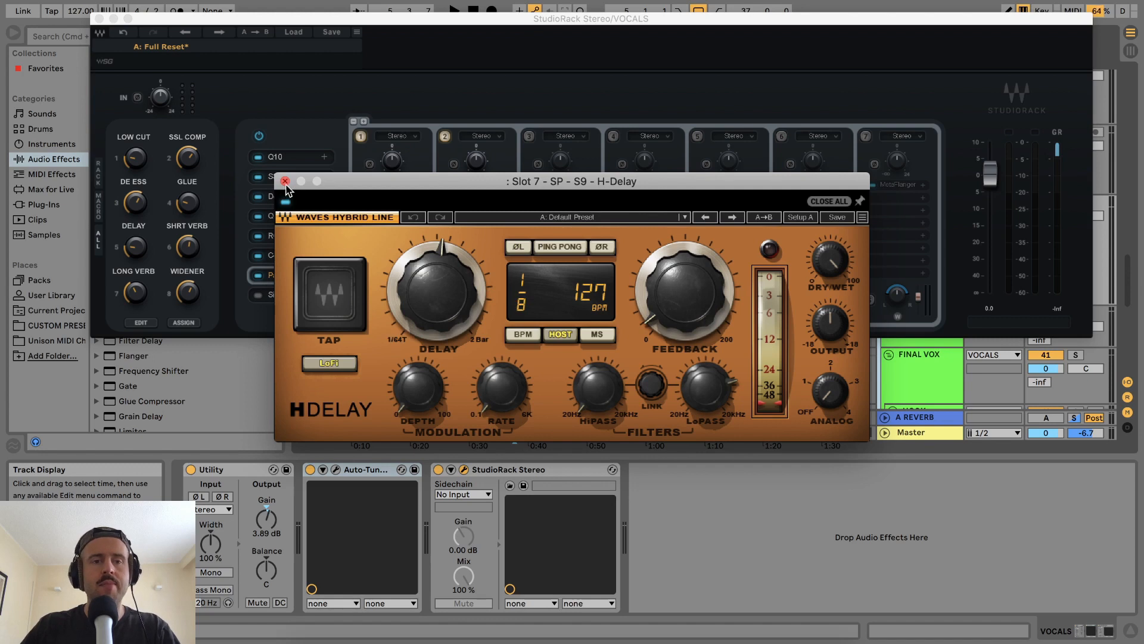
click(284, 181)
Solo the VOCALS group and play it briefly with only racks 1 and 2 of the Parallel Split active.
drag(932, 18, 910, 365)
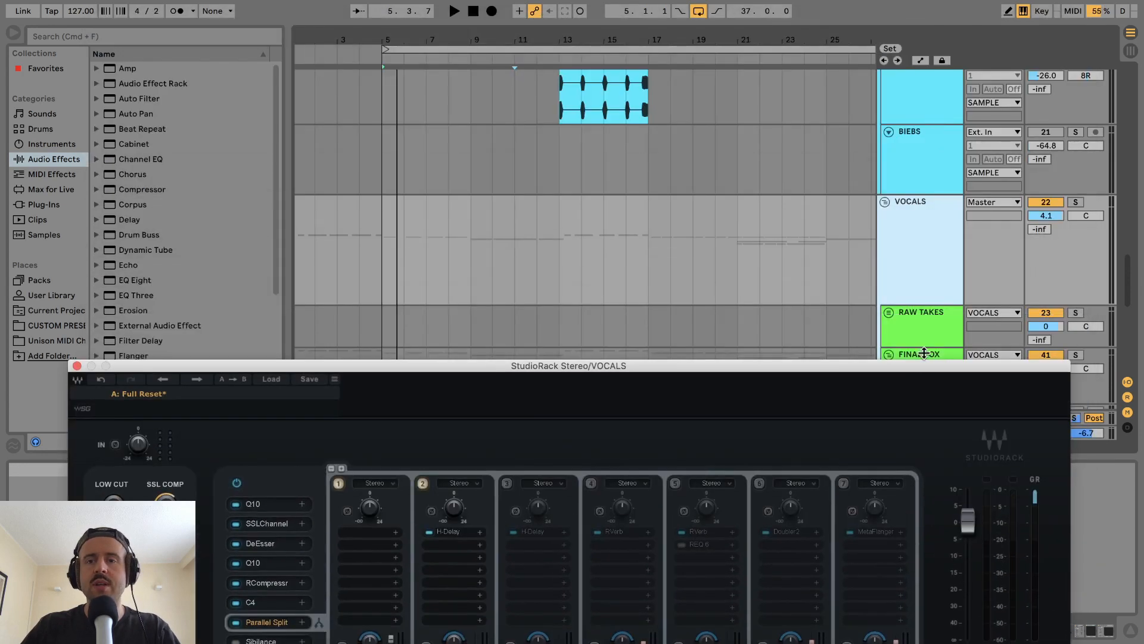
click(1076, 202)
key(space)
drag(828, 371, 865, 113)
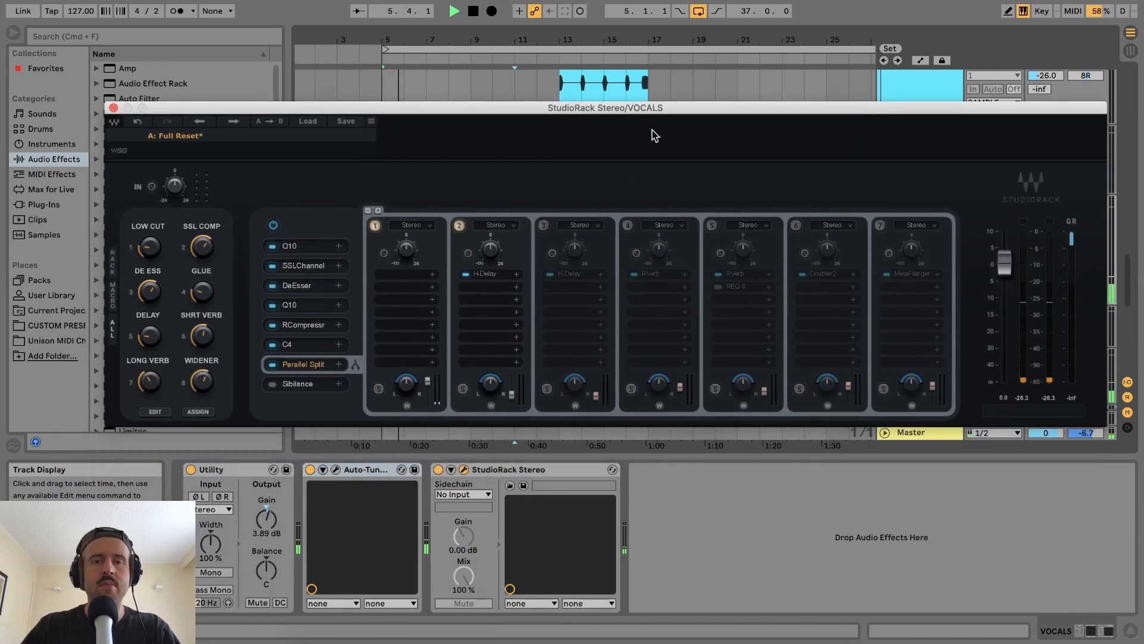
drag(660, 108, 665, 277)
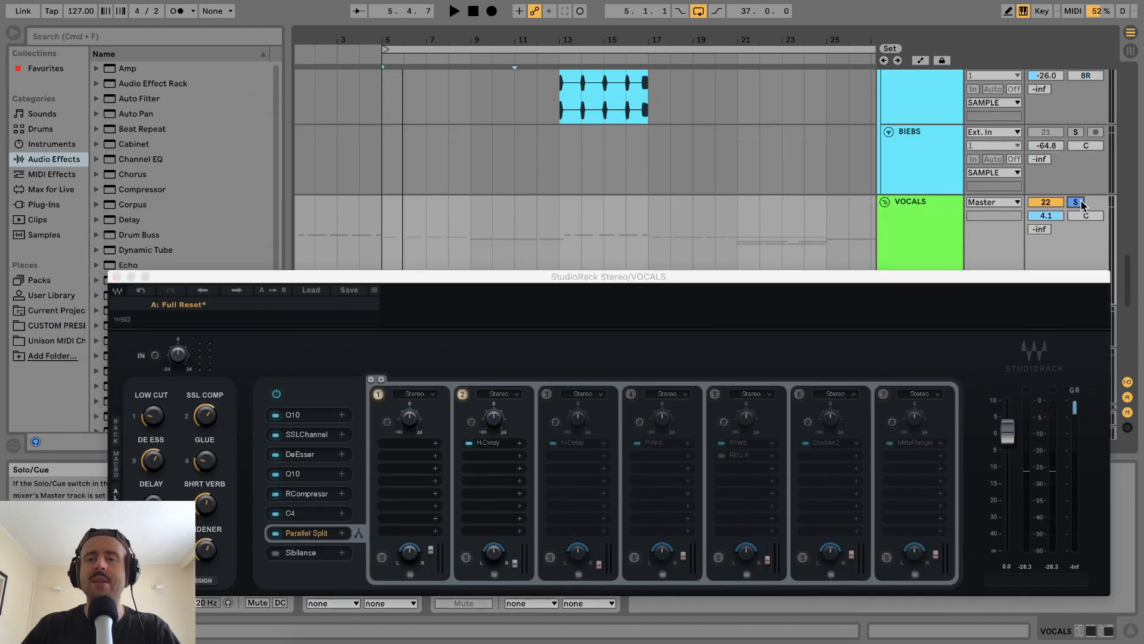
drag(789, 273, 798, 58)
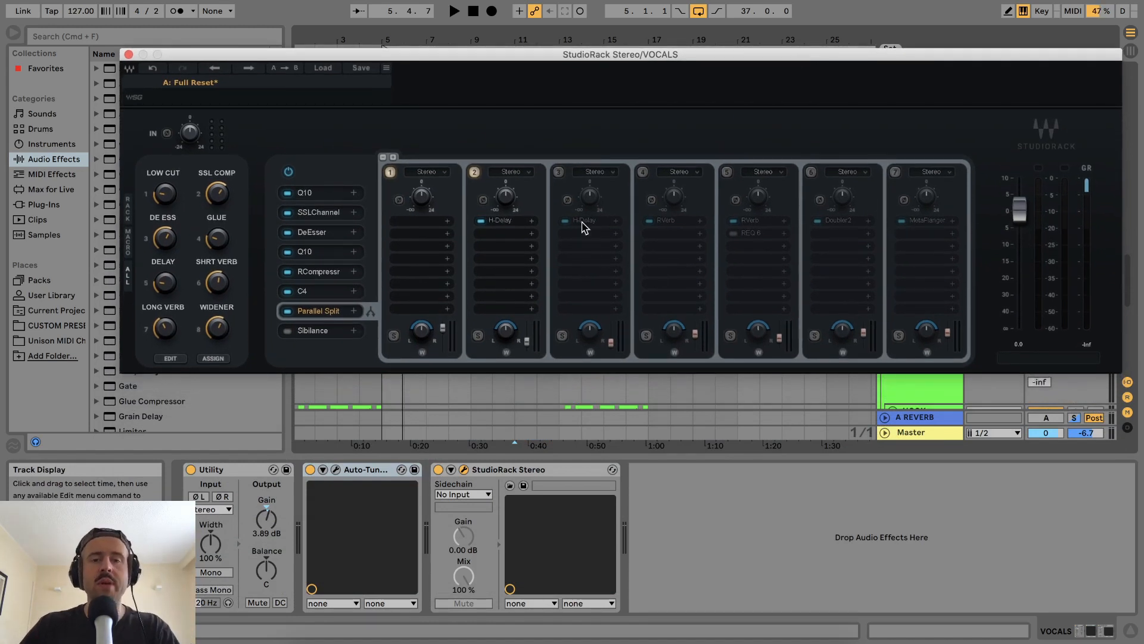
Activate rack 3 and demonstrate the DELAY macro by raising and lowering it, ending at -17.9.
drag(583, 226, 581, 224)
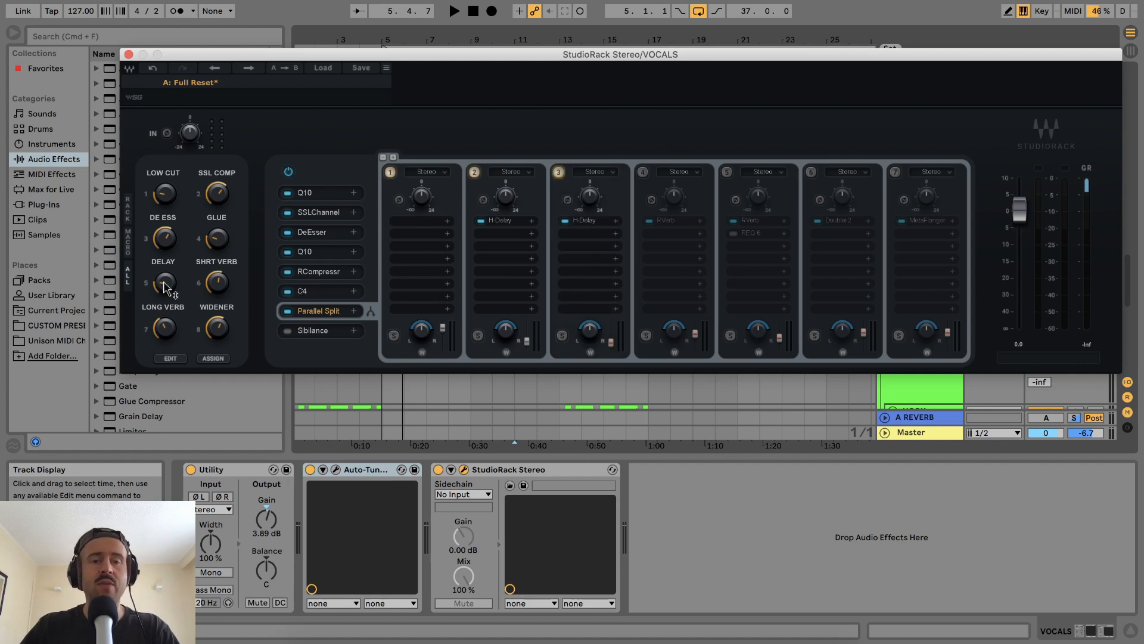
drag(169, 285, 168, 273)
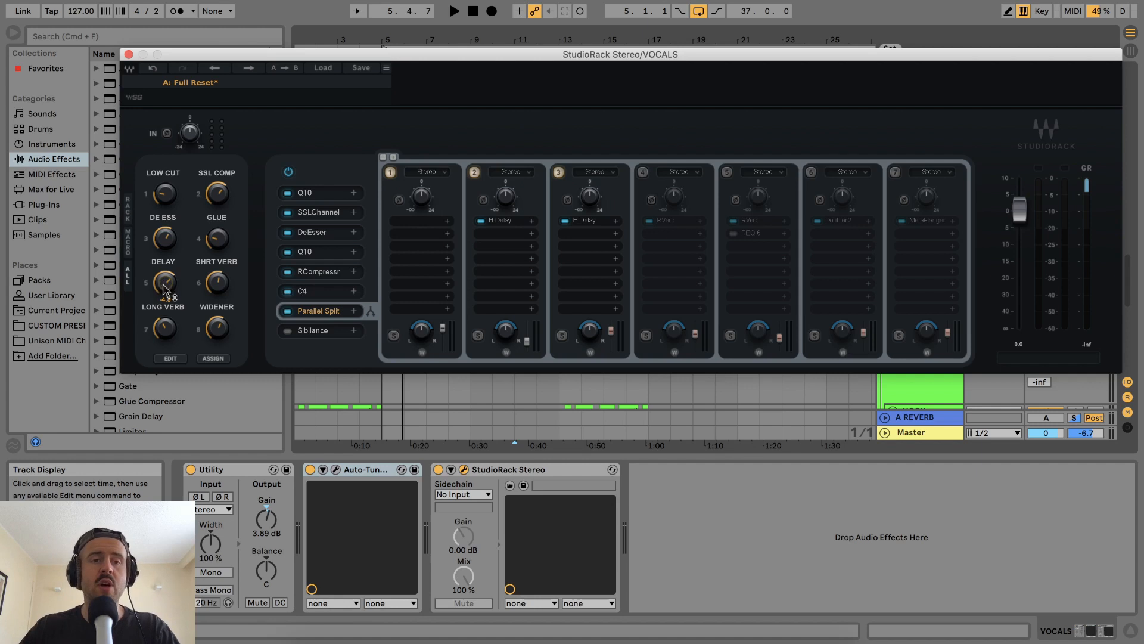
drag(164, 292, 164, 285)
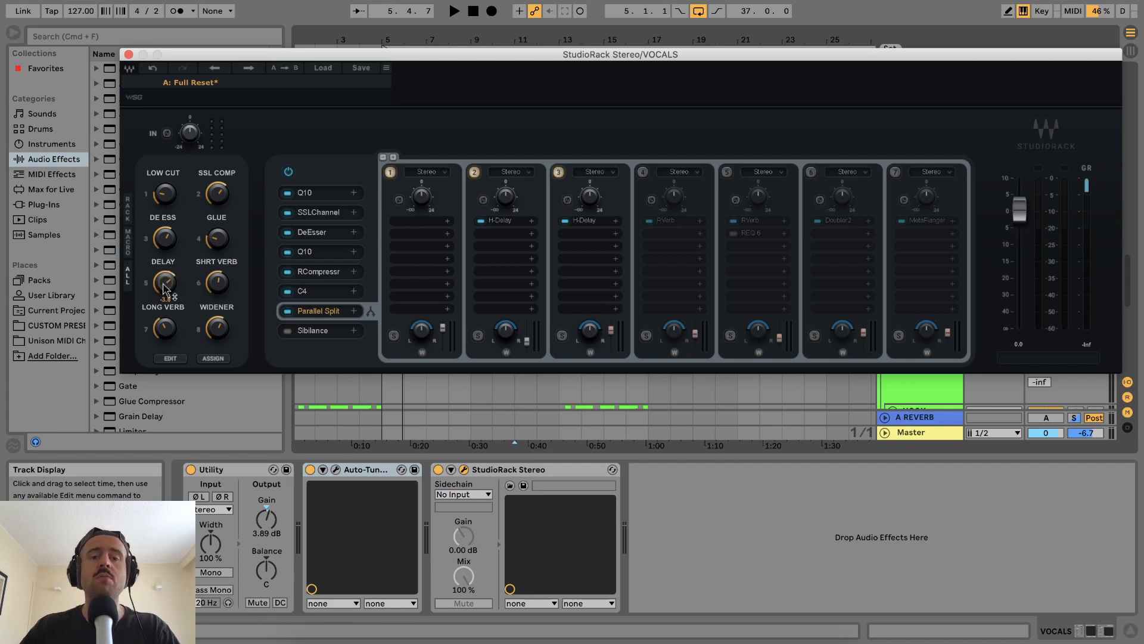
drag(165, 291, 164, 301)
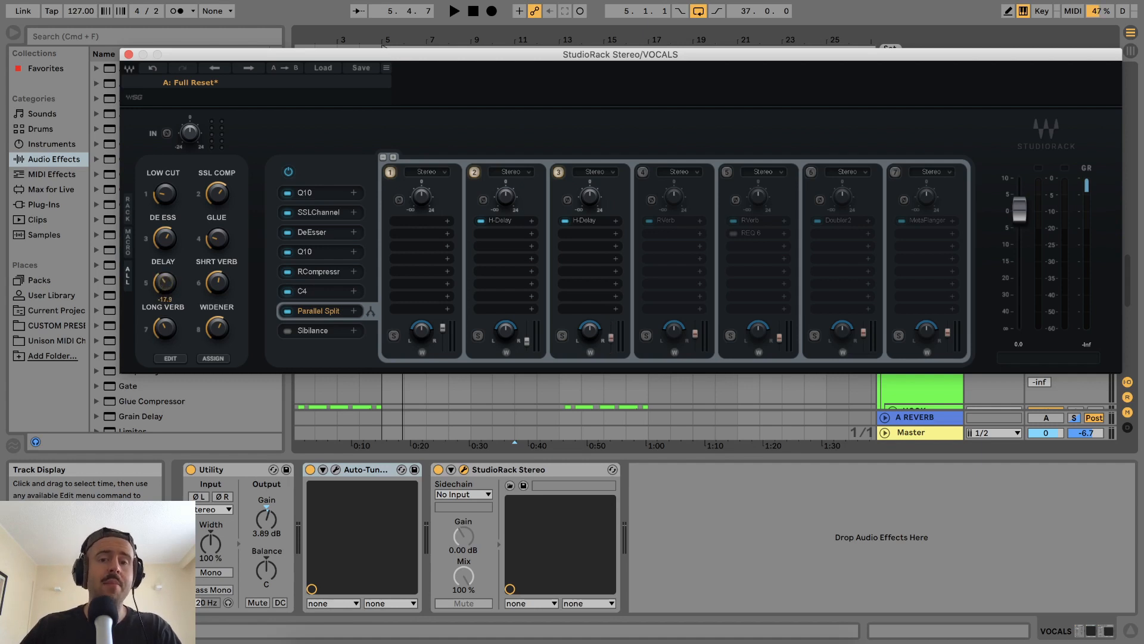
Examine the H-Delay settings in rack 3, adjust its LoPass filter slightly, and close the plug-in.
click(584, 220)
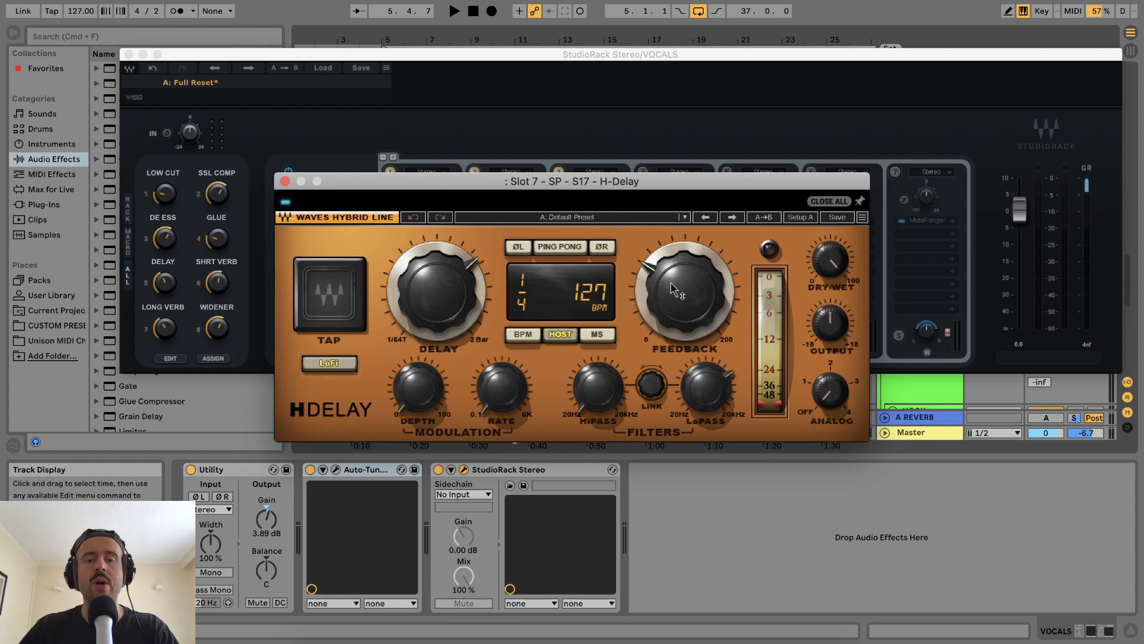
drag(728, 383, 731, 377)
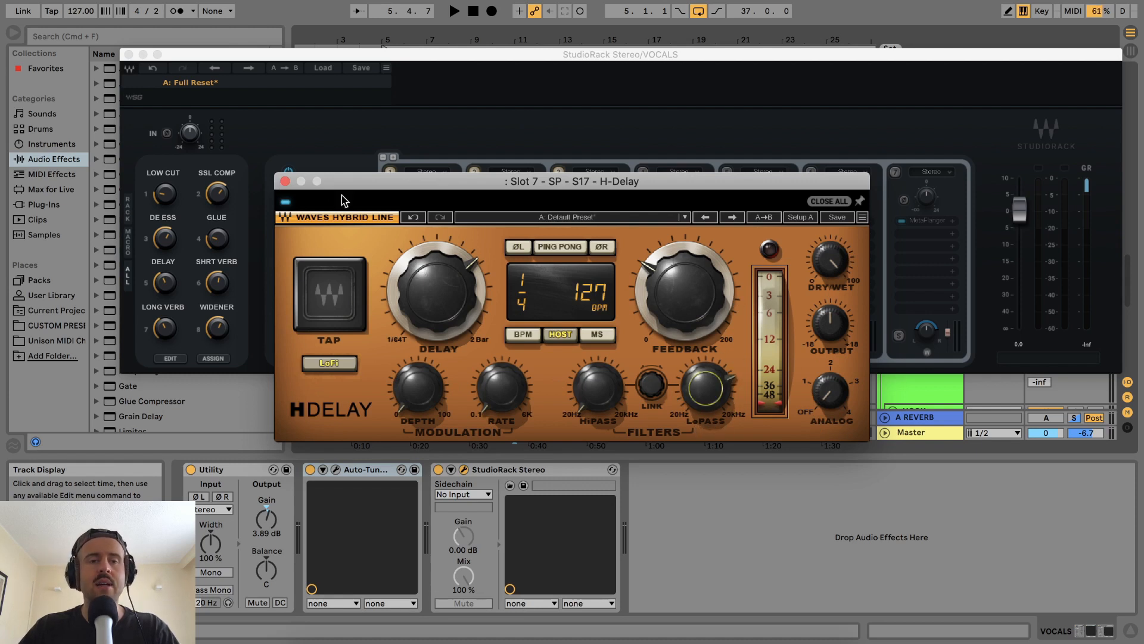
click(285, 181)
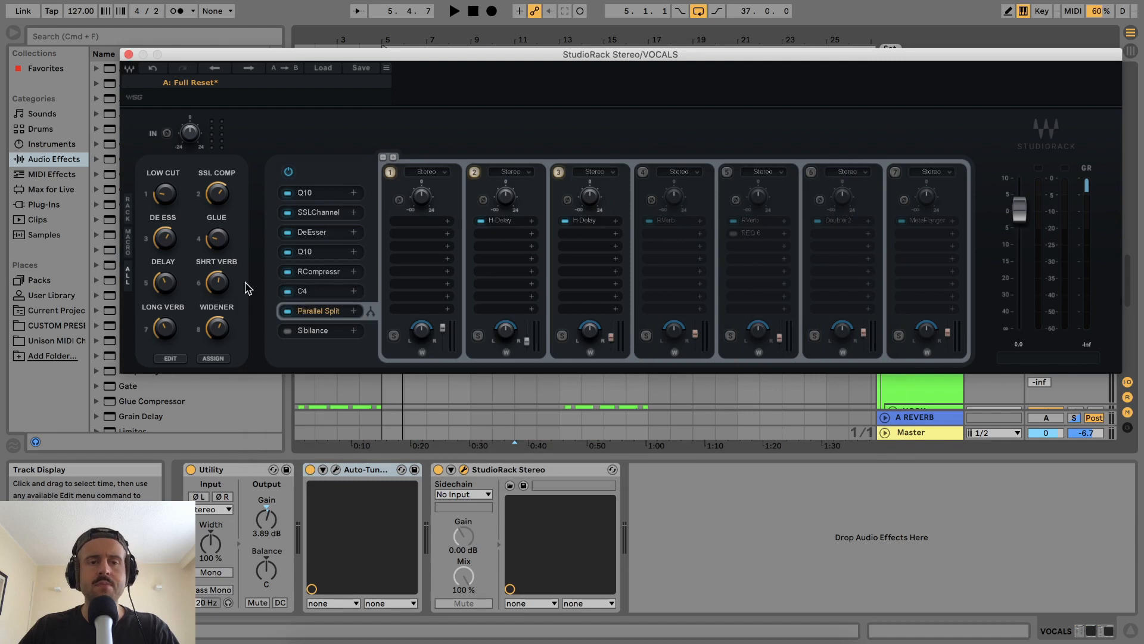
Play the vocals through both H-Delays while adjusting the DELAY macro, and move the StudioRack window up.
mouse_move(166, 283)
mouse_down()
mouse_move(161, 314)
mouse_move(170, 290)
mouse_up()
key(space)
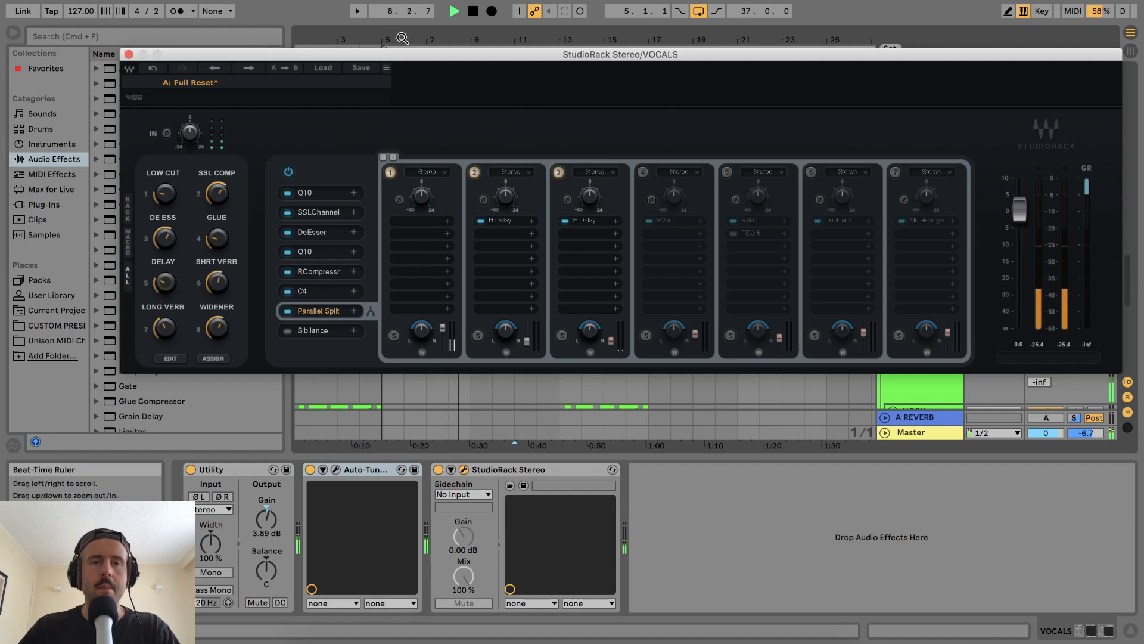
drag(411, 58, 444, 3)
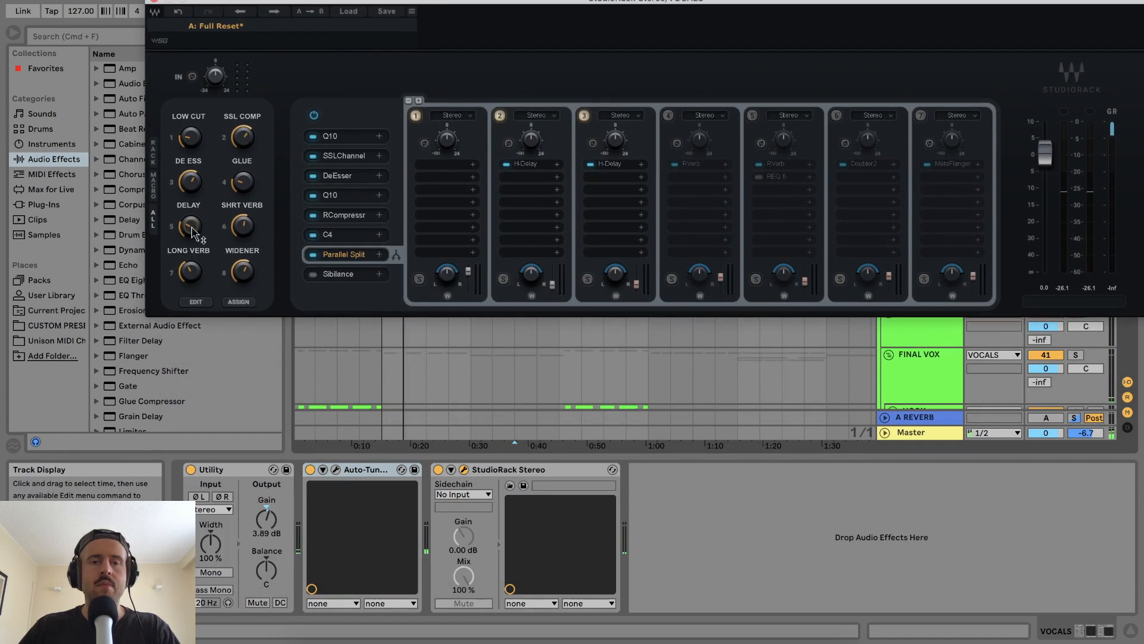
mouse_move(192, 229)
drag(192, 229, 192, 231)
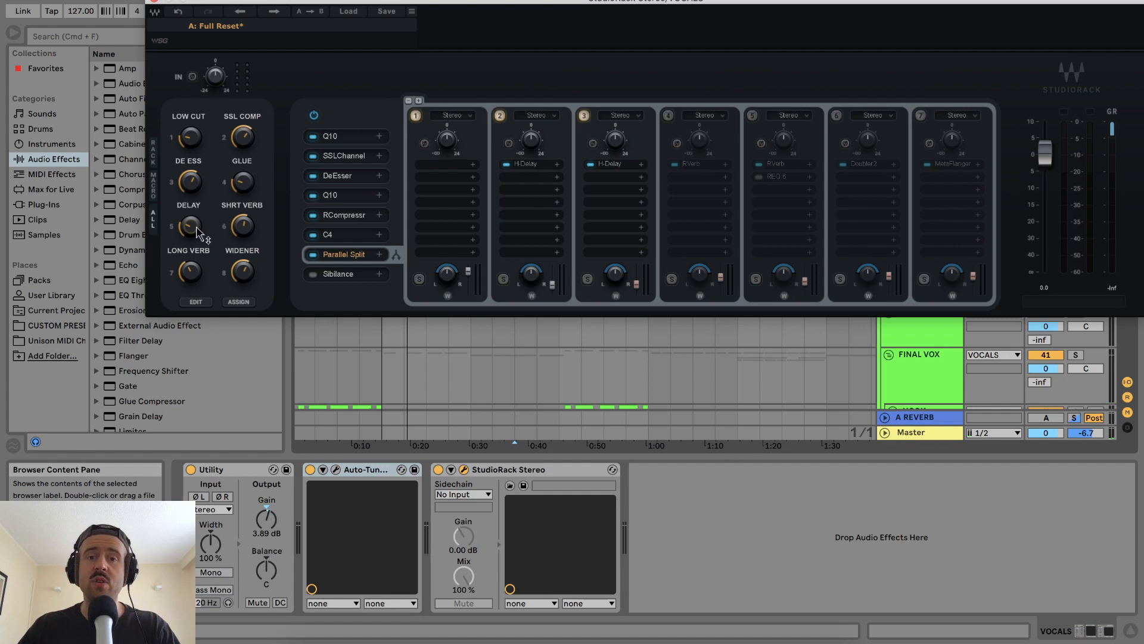
Activate rack 4, examine its RVerb plate reverb settings, and close the plug-in.
click(668, 115)
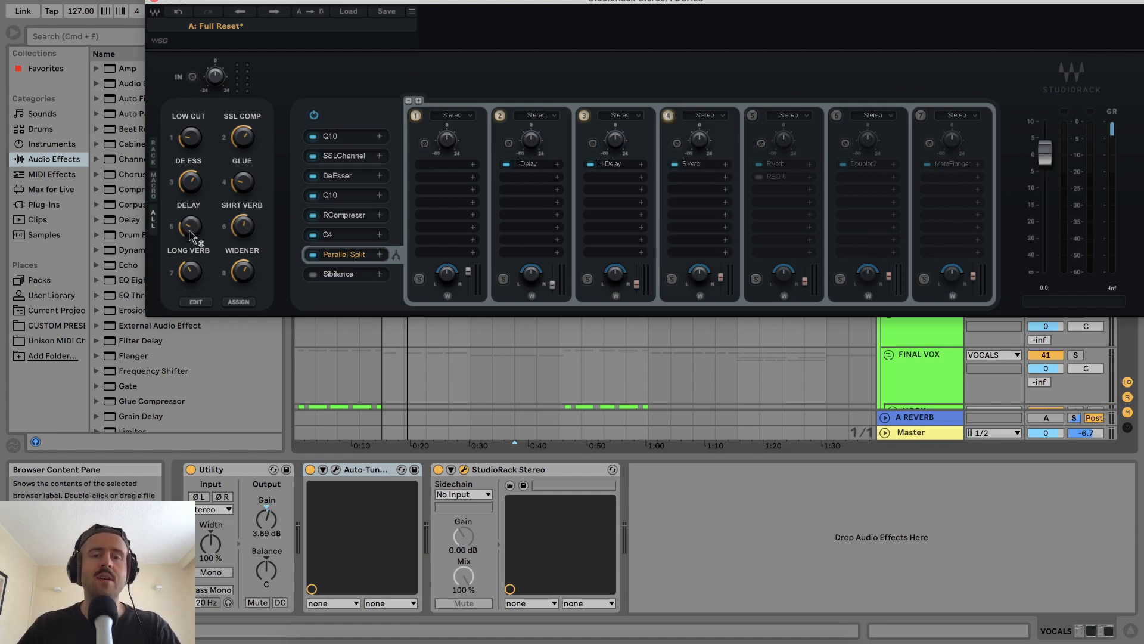
click(689, 164)
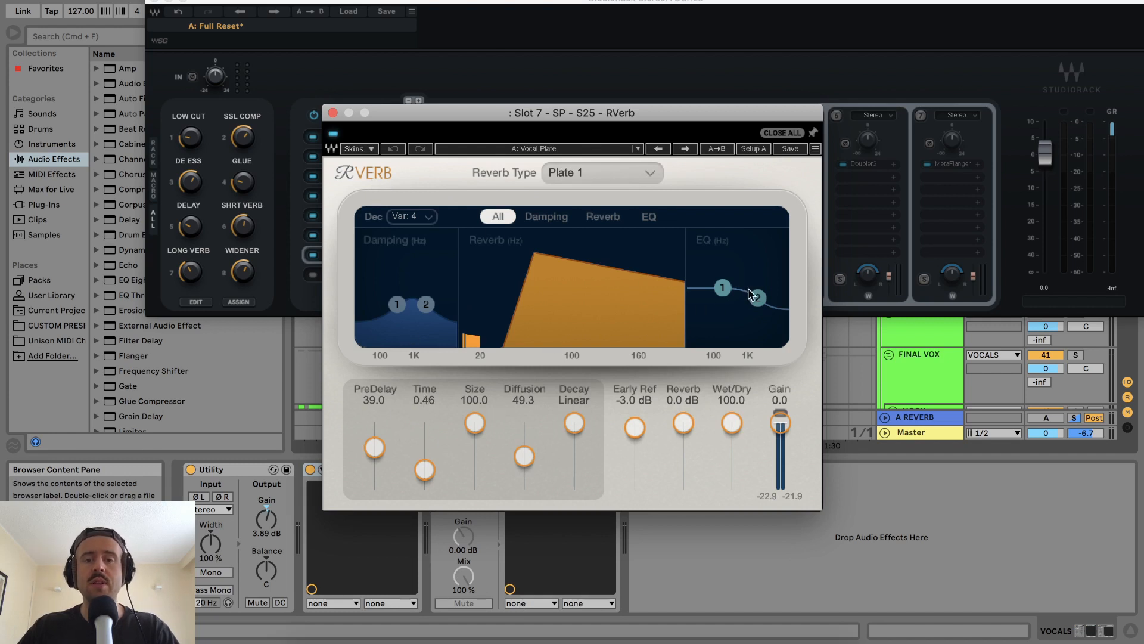
click(333, 113)
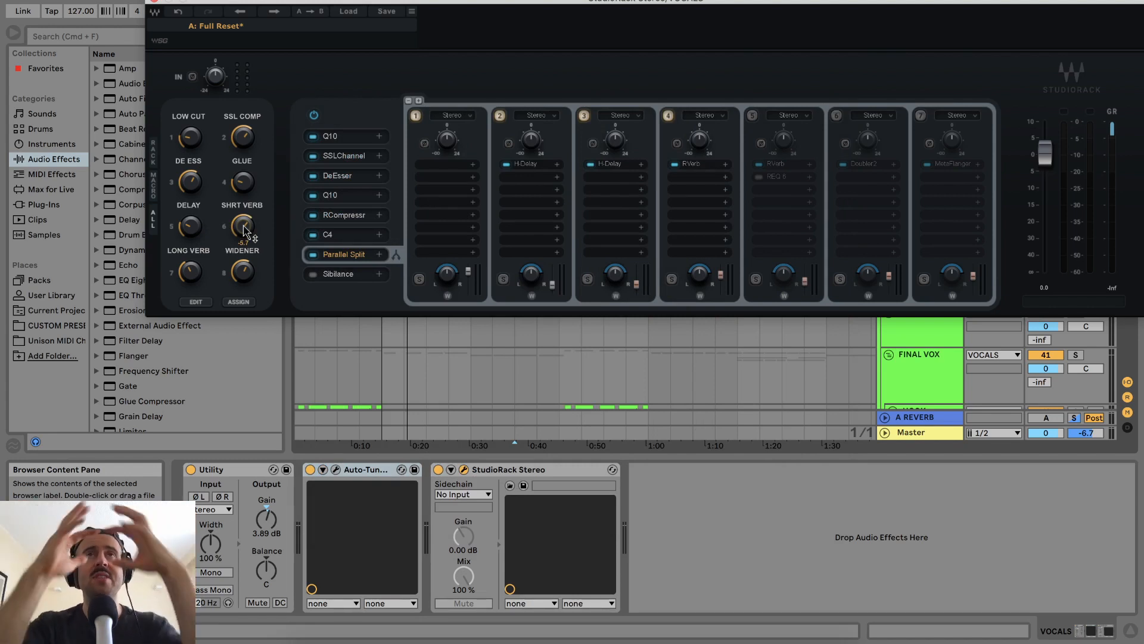
Raise the SHRT VERB macro to 2.7 and play the vocals to hear the heavier short reverb.
drag(243, 230, 243, 216)
key(space)
key(space)
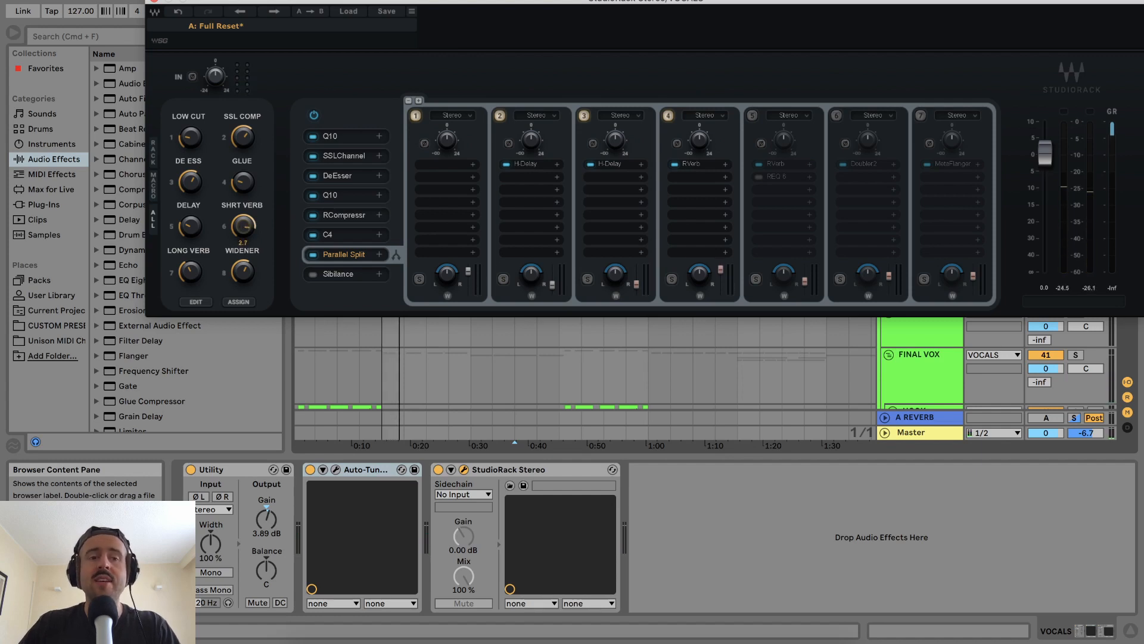
Play the vocals while lowering the SHRT VERB macro to about -9, and deactivate rack 4.
key(space)
drag(244, 228, 243, 249)
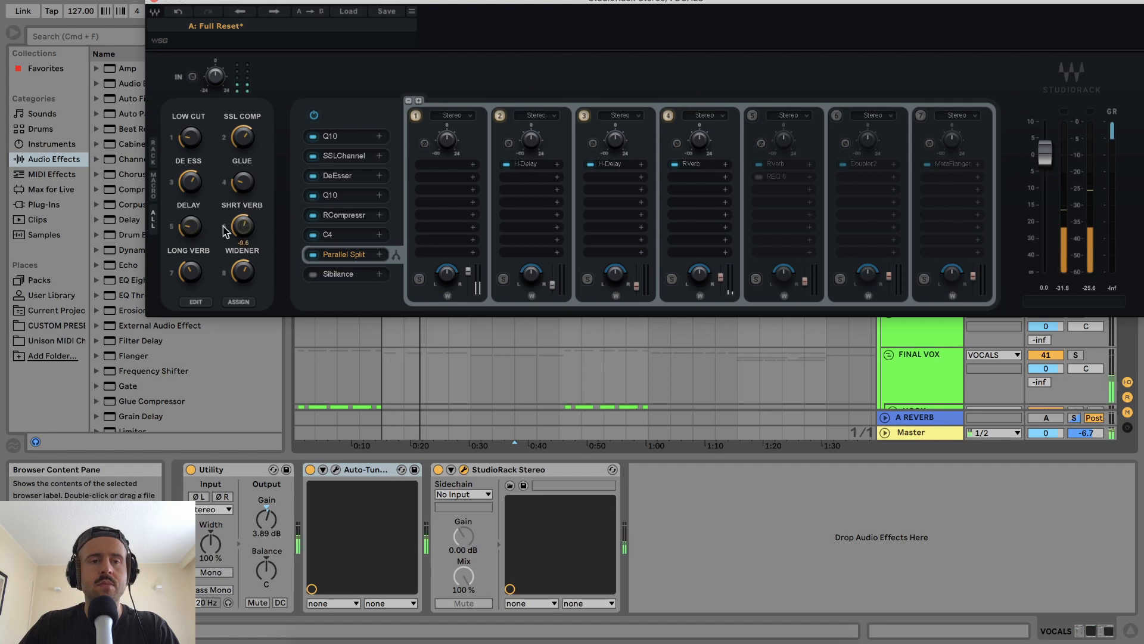
drag(189, 225, 242, 228)
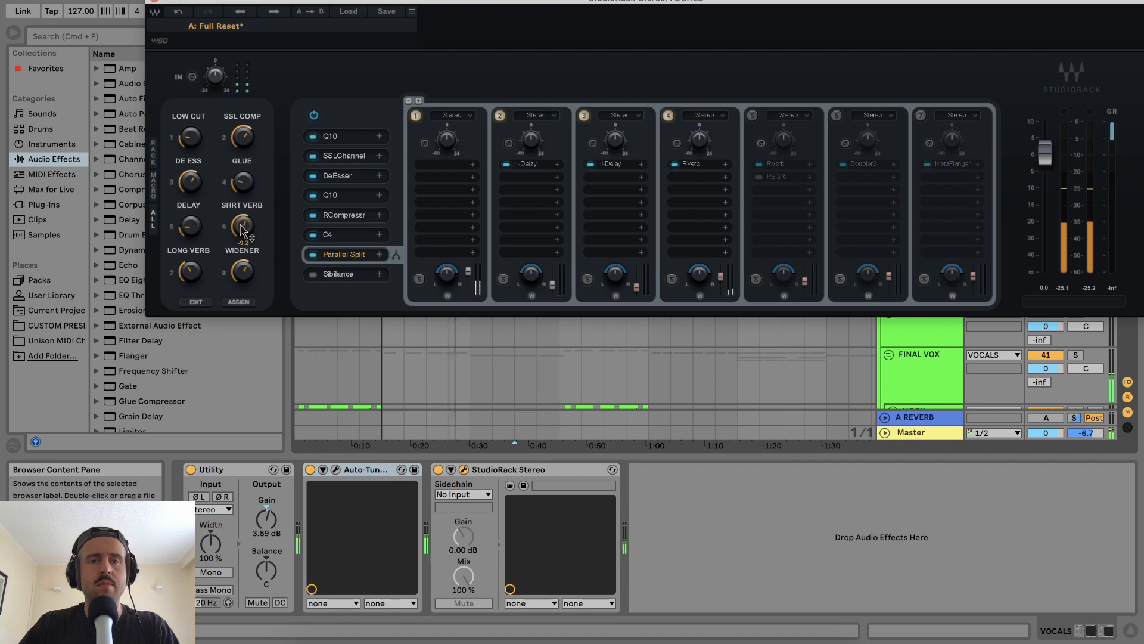
drag(241, 227, 246, 231)
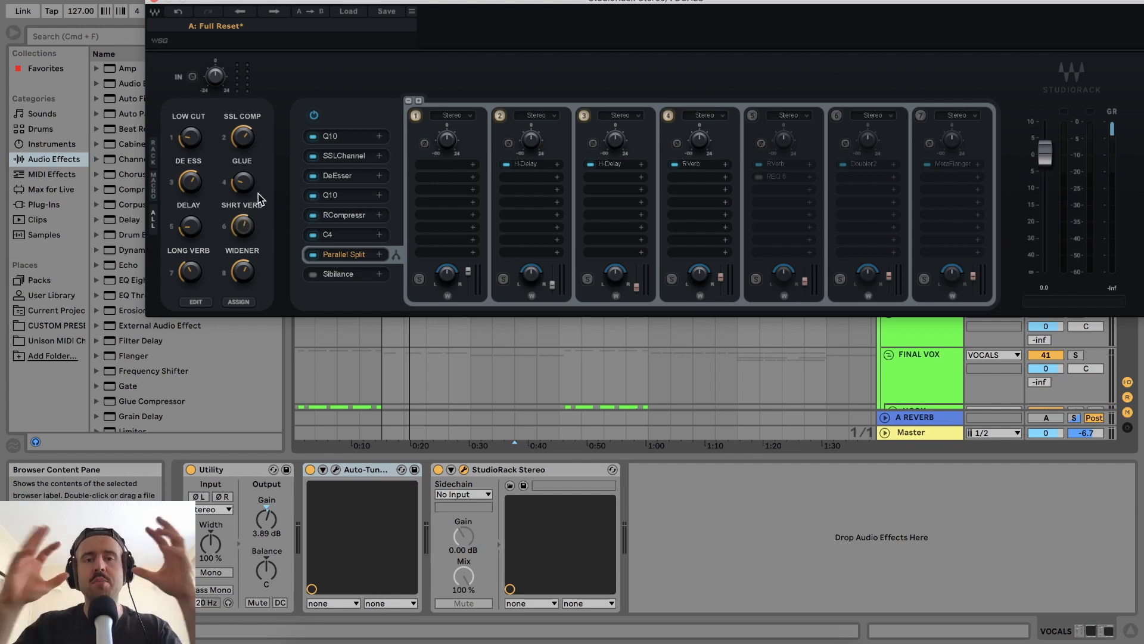
click(668, 116)
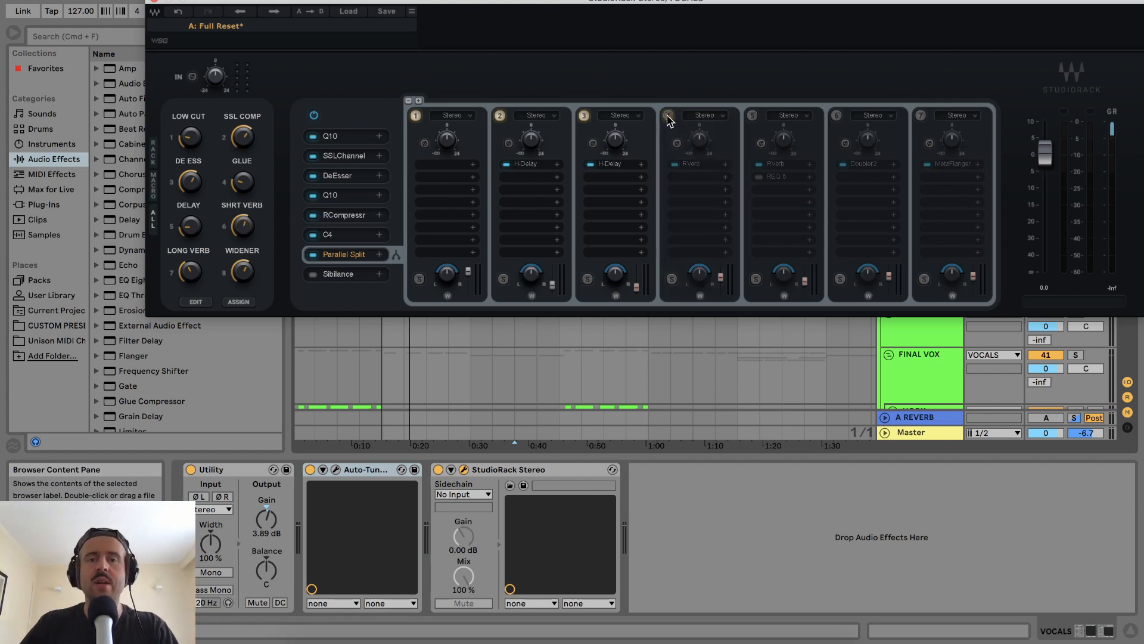
Play the vocals and reactivate rack 4 to hear the short reverb blended in, and stop playback.
key(space)
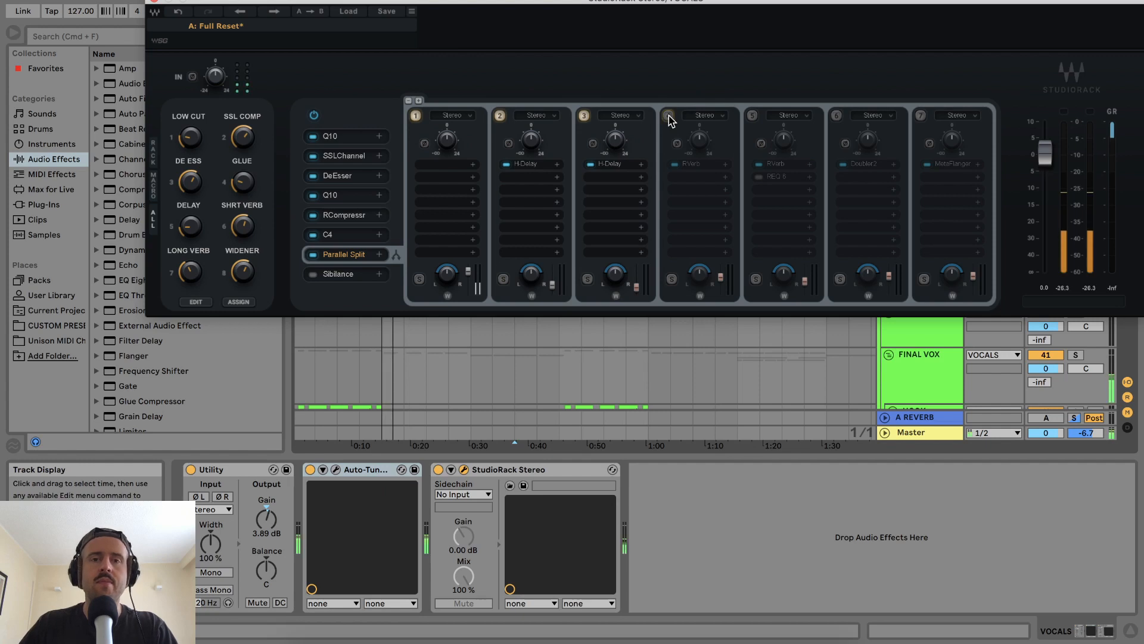
click(669, 116)
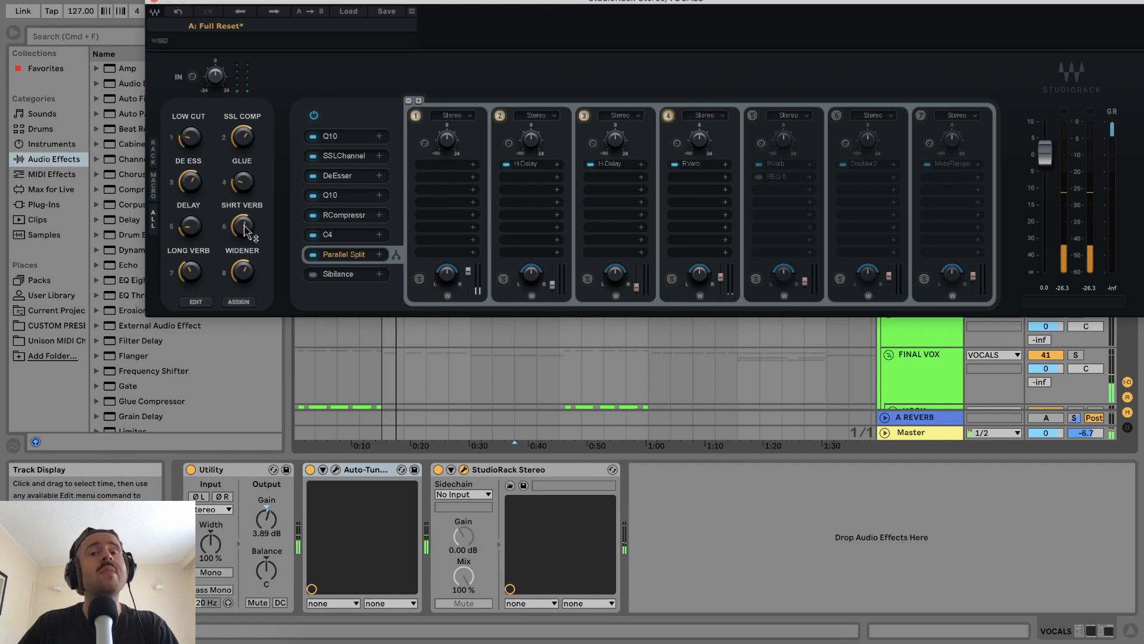
key(space)
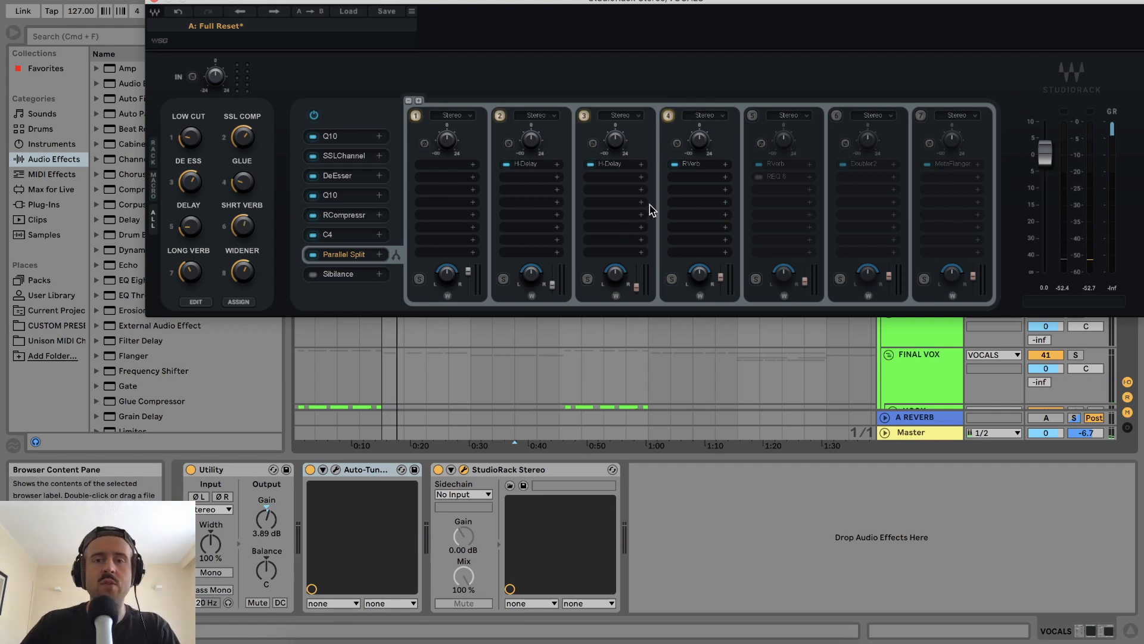
Activate rack 5, examine its RVerb chamber reverb settings, and close the plug-in.
click(753, 116)
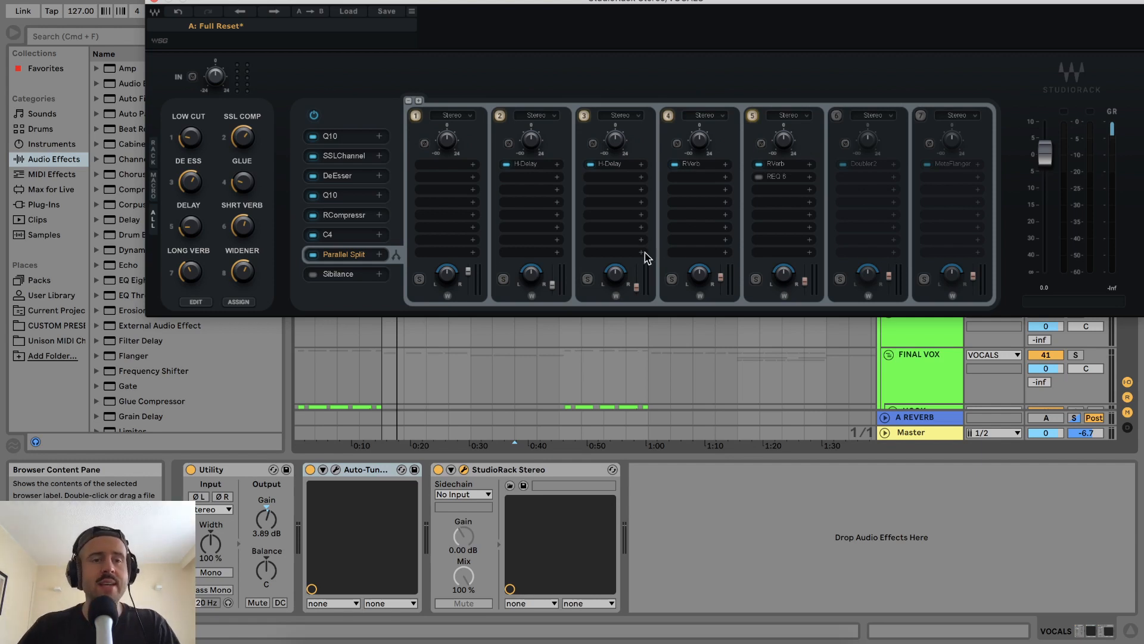
click(773, 167)
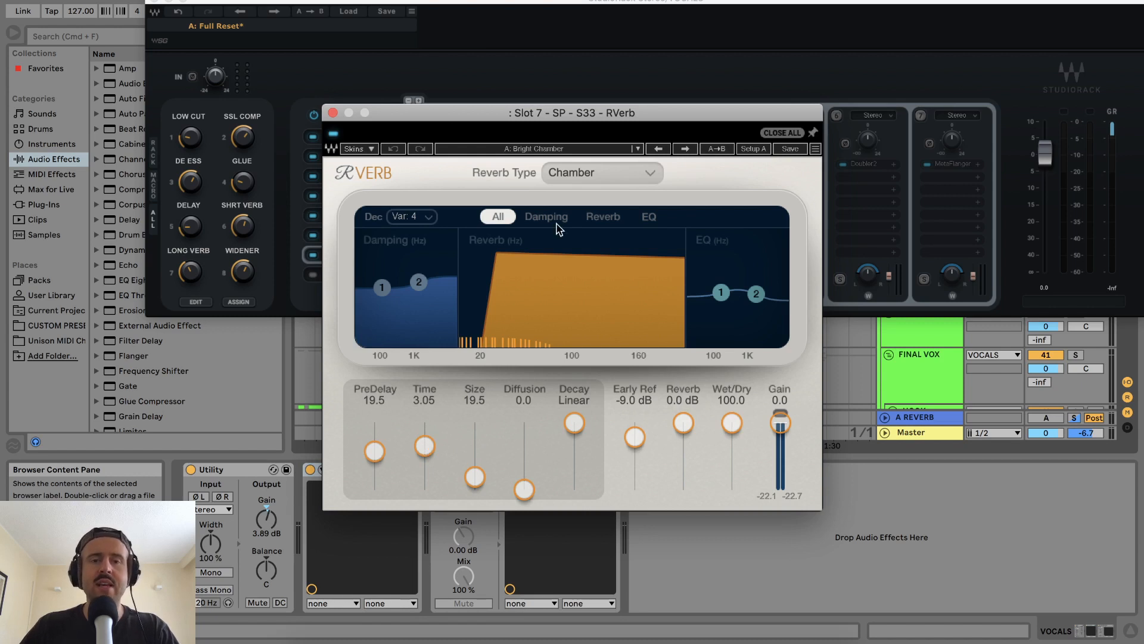
click(333, 112)
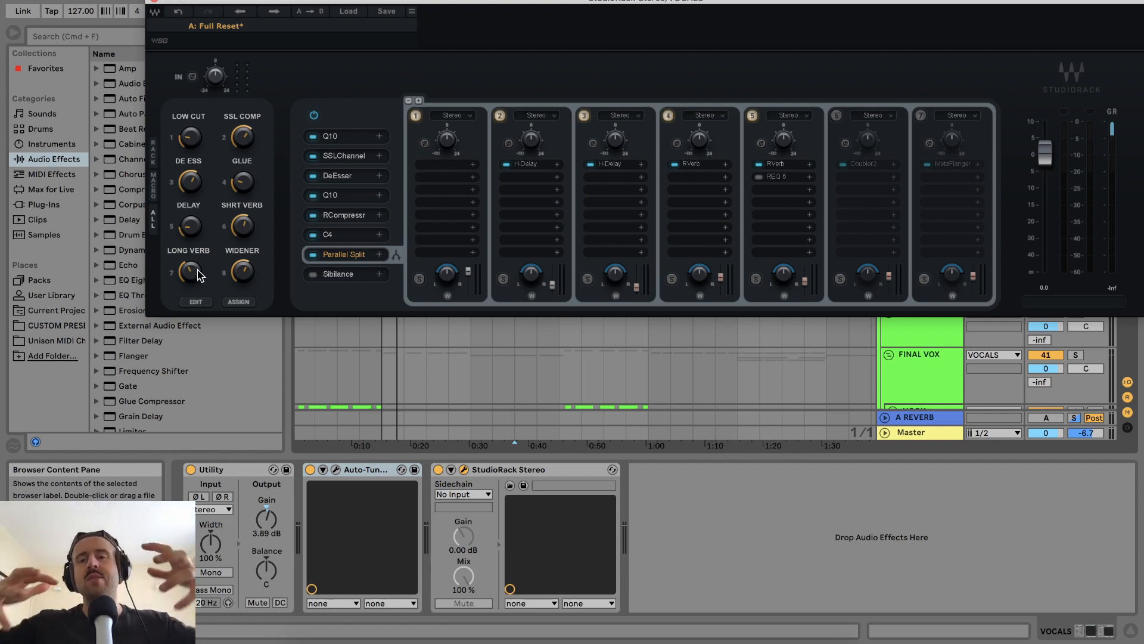
Play the vocals while adjusting the LONG VERB macro to about -26, and stop playback.
key(space)
mouse_move(197, 272)
mouse_down()
mouse_move(197, 221)
mouse_move(197, 280)
mouse_move(188, 270)
mouse_up()
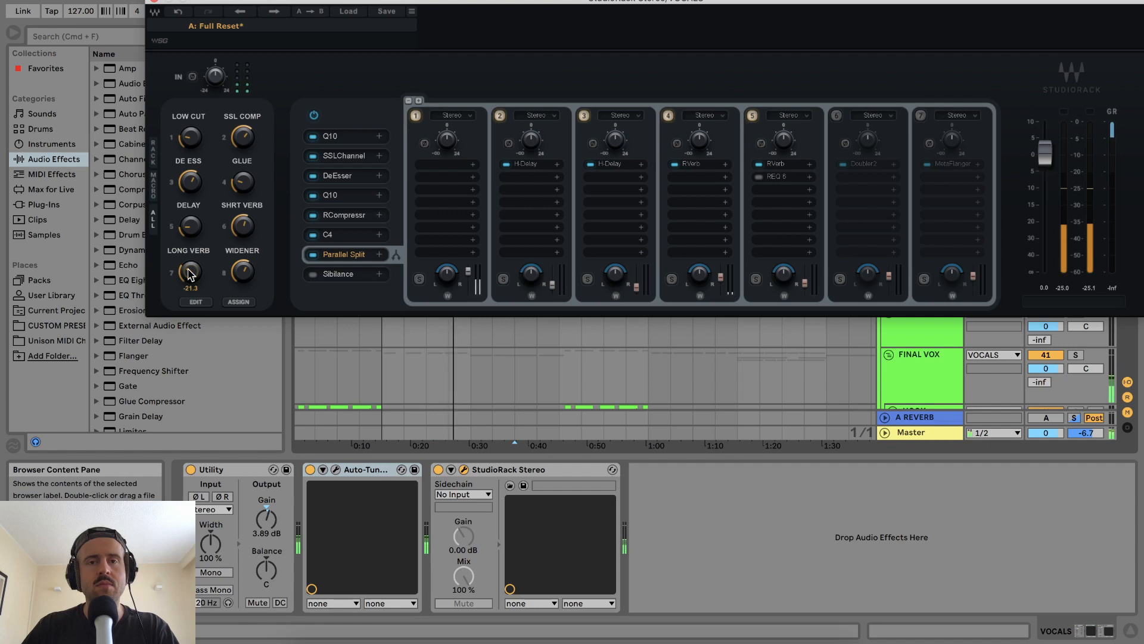
drag(188, 270, 189, 269)
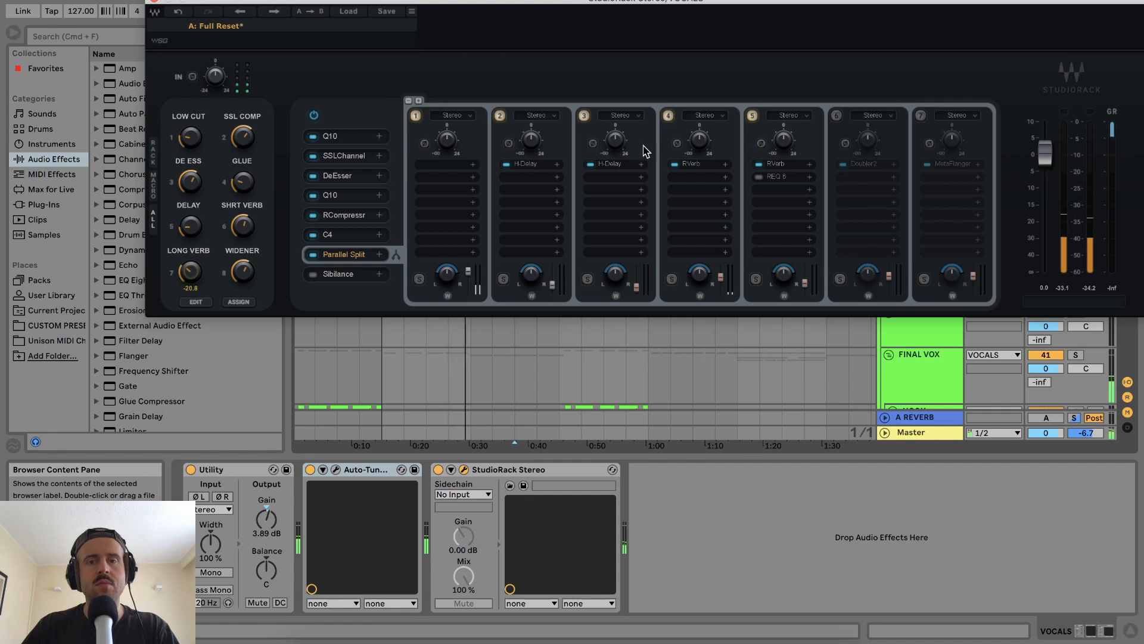
key(space)
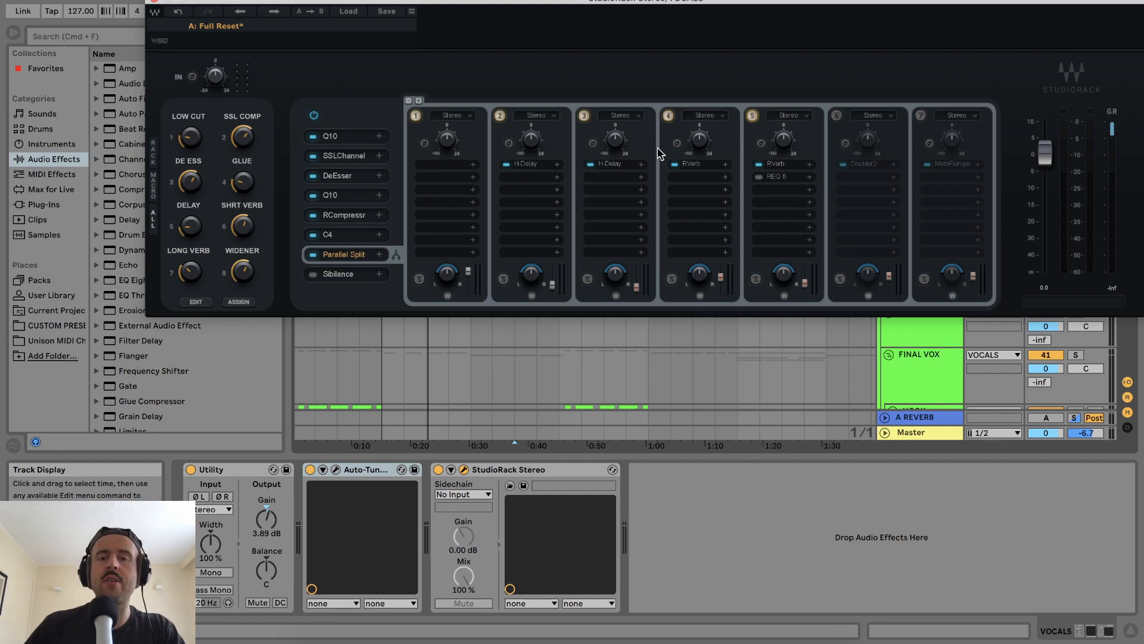
Examine rack 5's REQ 6 curve, and play the vocals to compare the long reverb with the EQ enabled and bypassed.
click(775, 176)
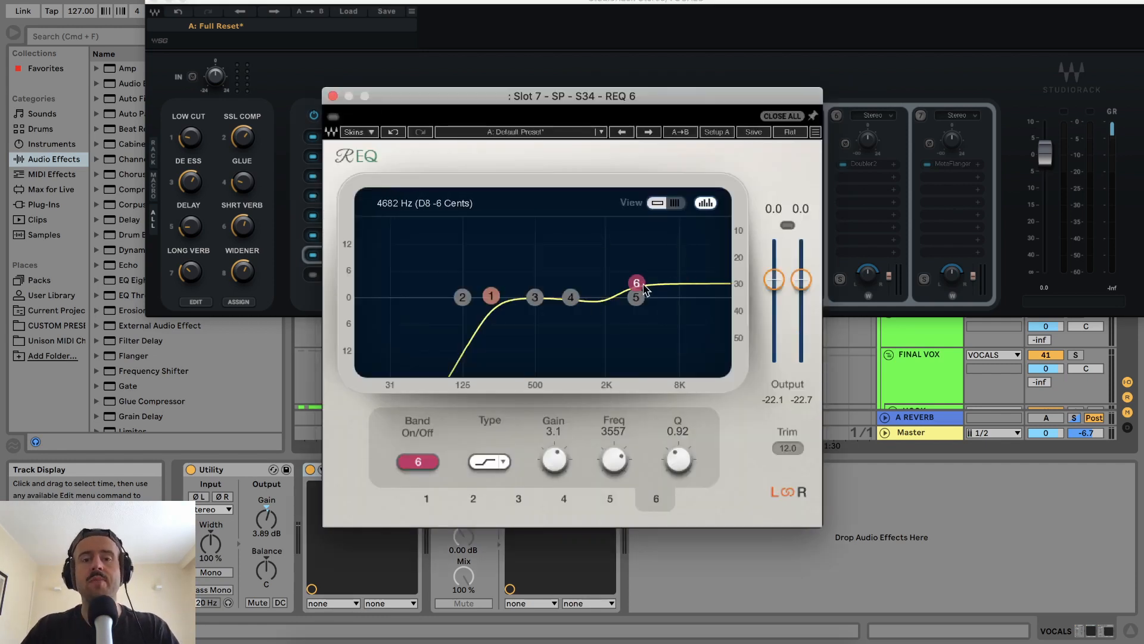
click(332, 96)
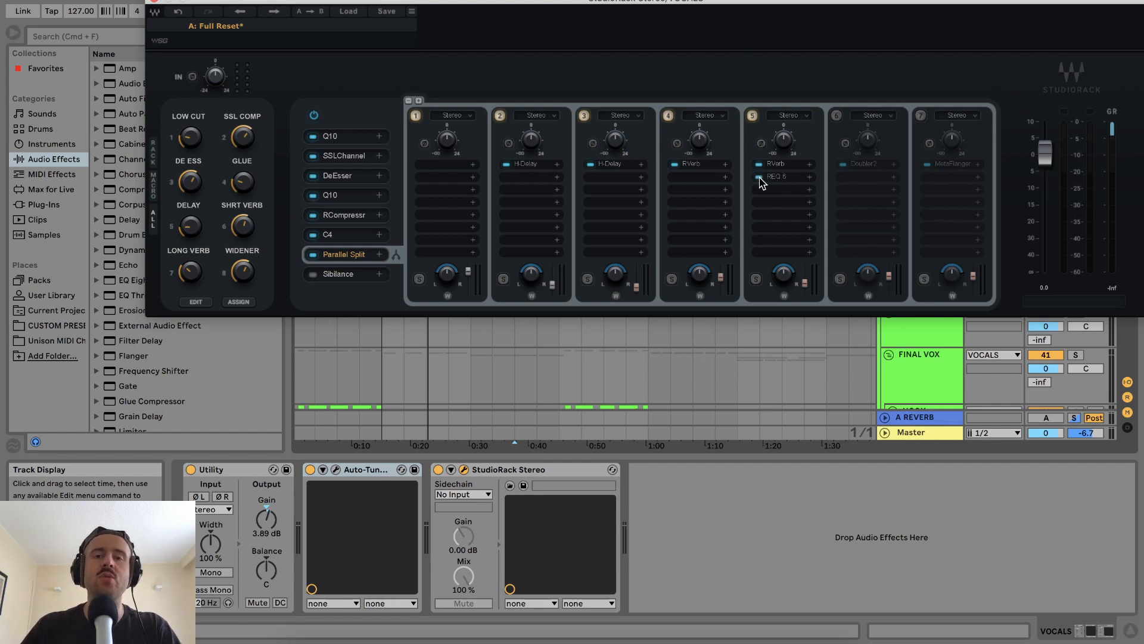
key(space)
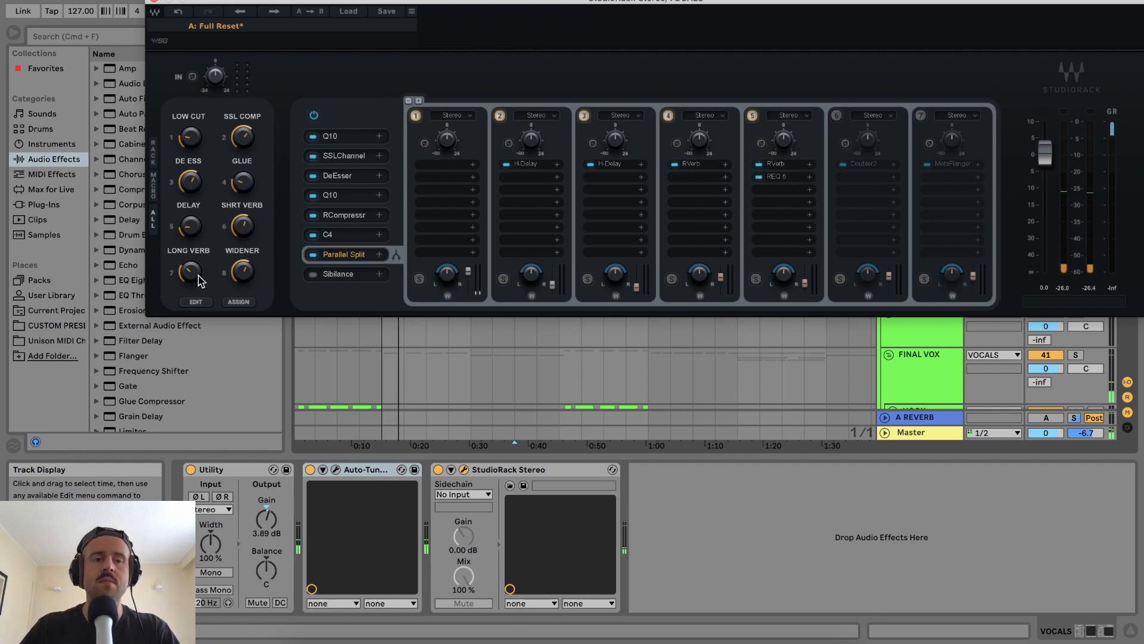
drag(191, 272, 191, 273)
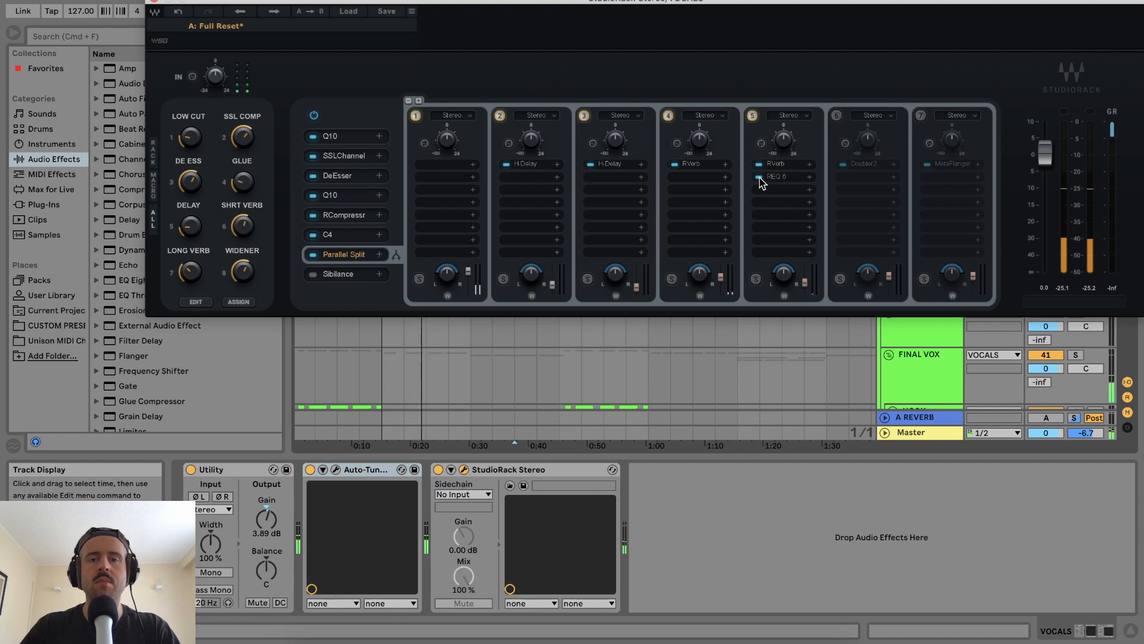
key(space)
key(space)
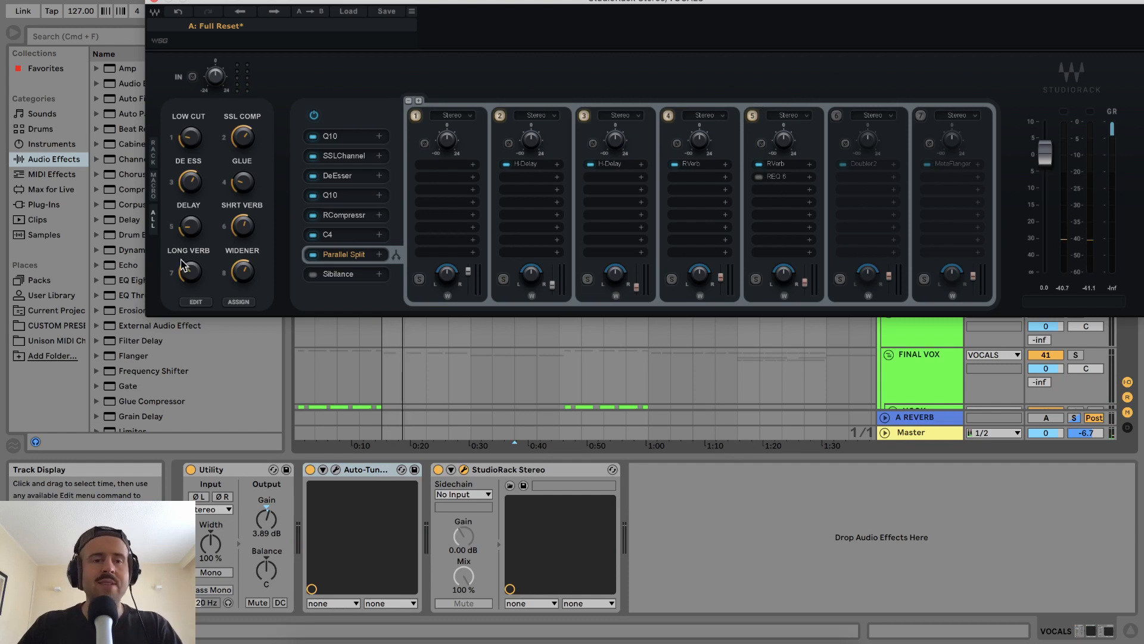
Activate racks 6 and 7, and lower the WIDENER macro to demonstrate its control over both rack faders.
click(837, 115)
click(921, 115)
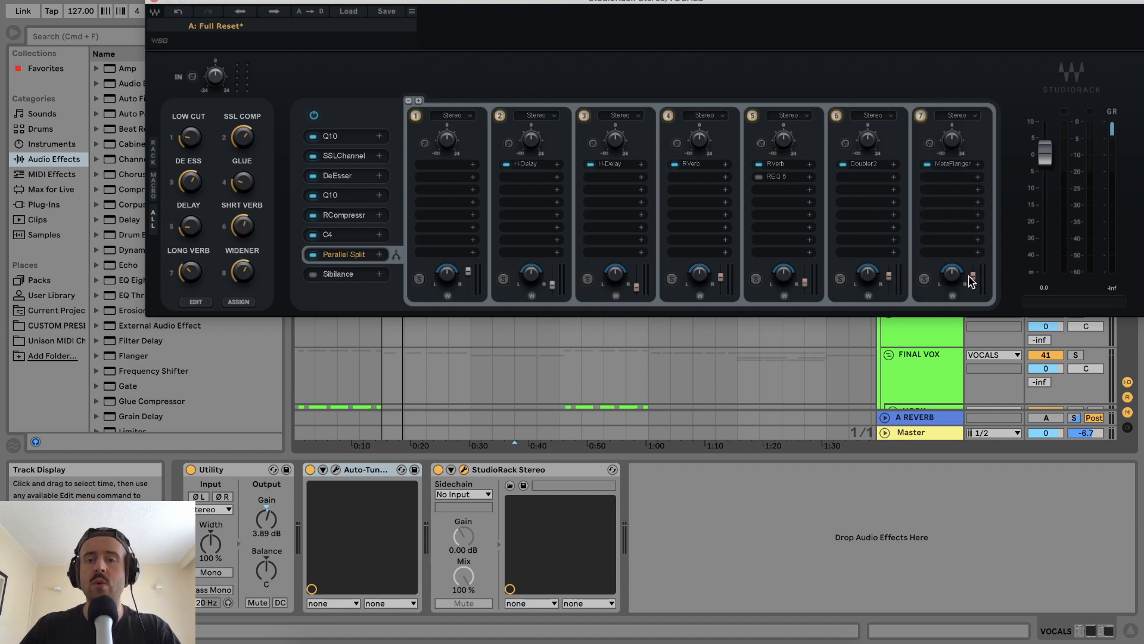
mouse_move(238, 276)
mouse_down()
mouse_move(238, 316)
mouse_move(238, 260)
mouse_move(238, 298)
mouse_up()
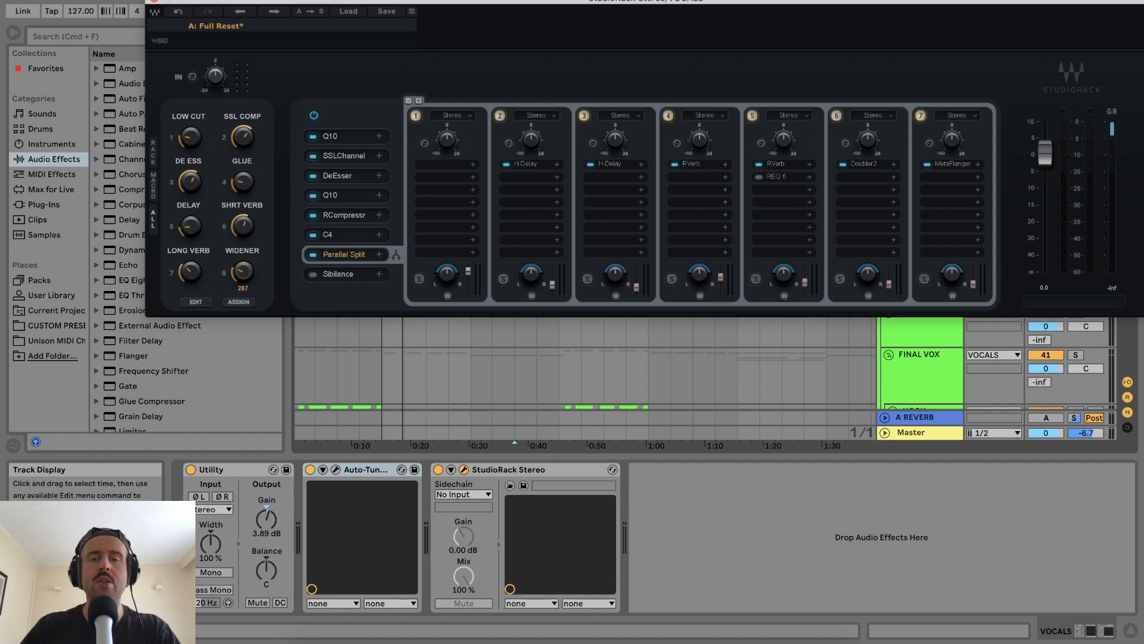
Examine the Doubler2 settings in rack 6 and the MetaFlanger settings in rack 7, closing each plug-in.
click(879, 164)
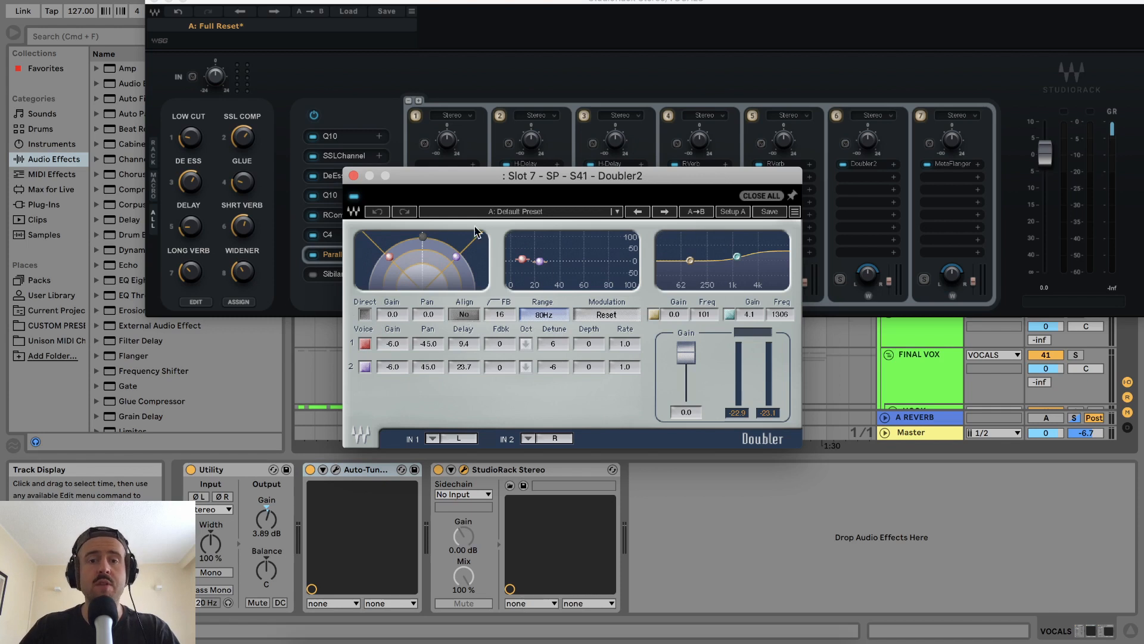
click(353, 176)
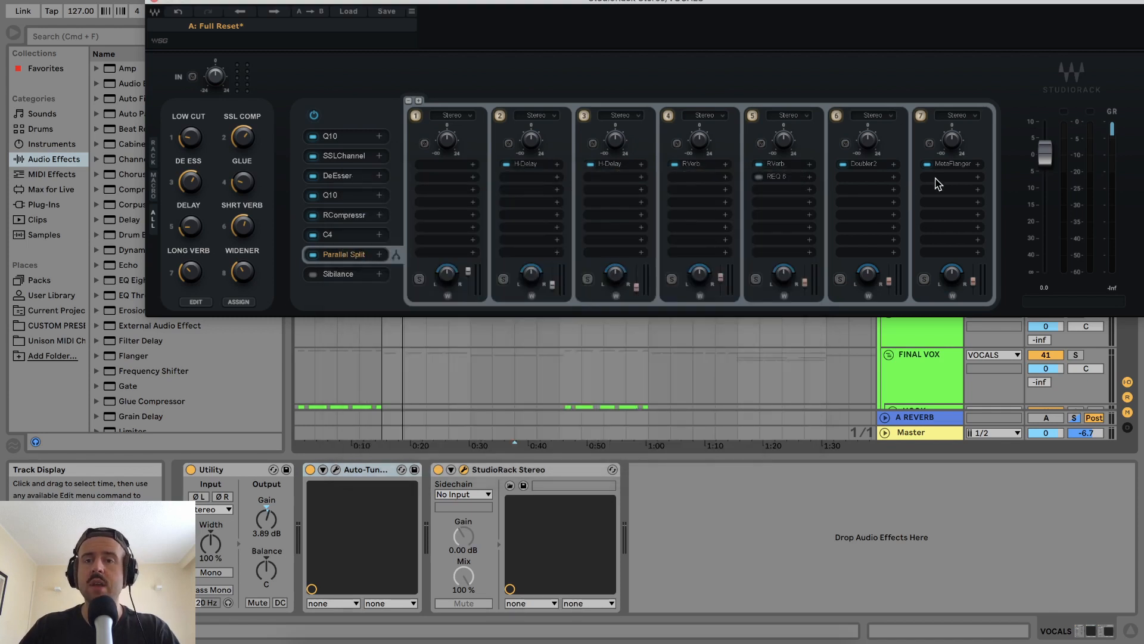
click(951, 164)
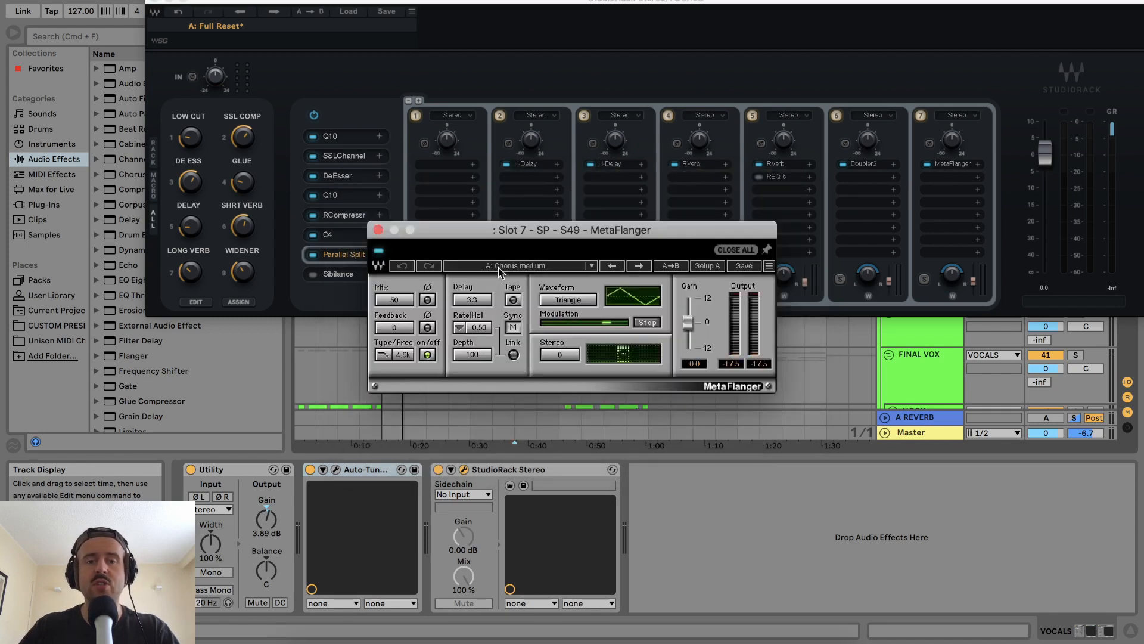
click(378, 230)
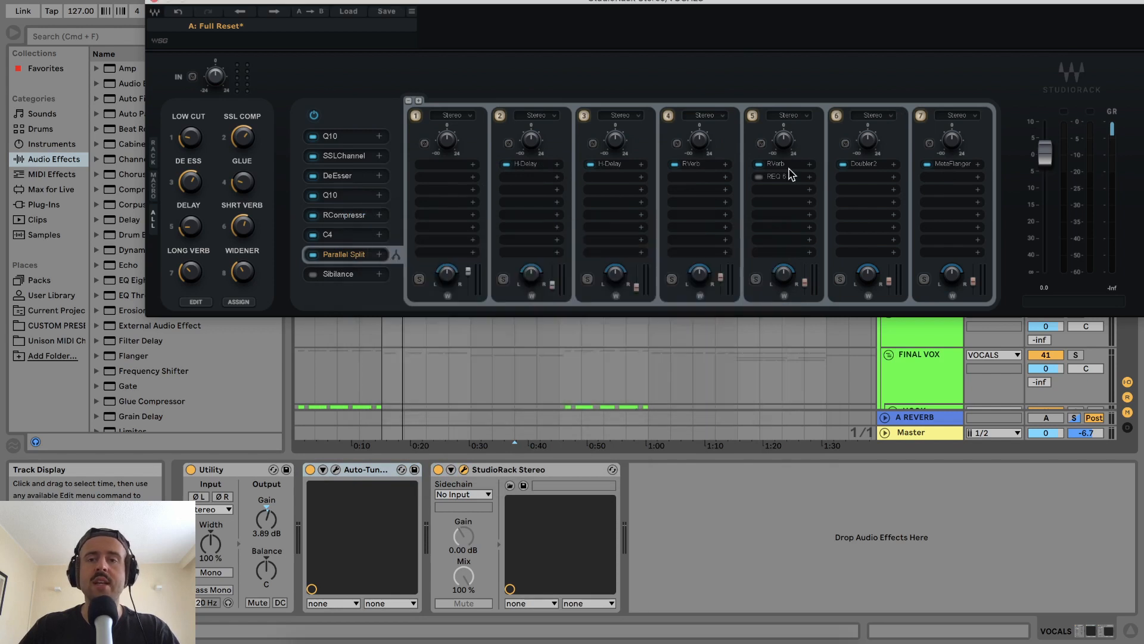
Solo the Doubler2 and MetaFlanger racks to hear them alone while adjusting the WIDENER macro, and clear the solos.
click(840, 279)
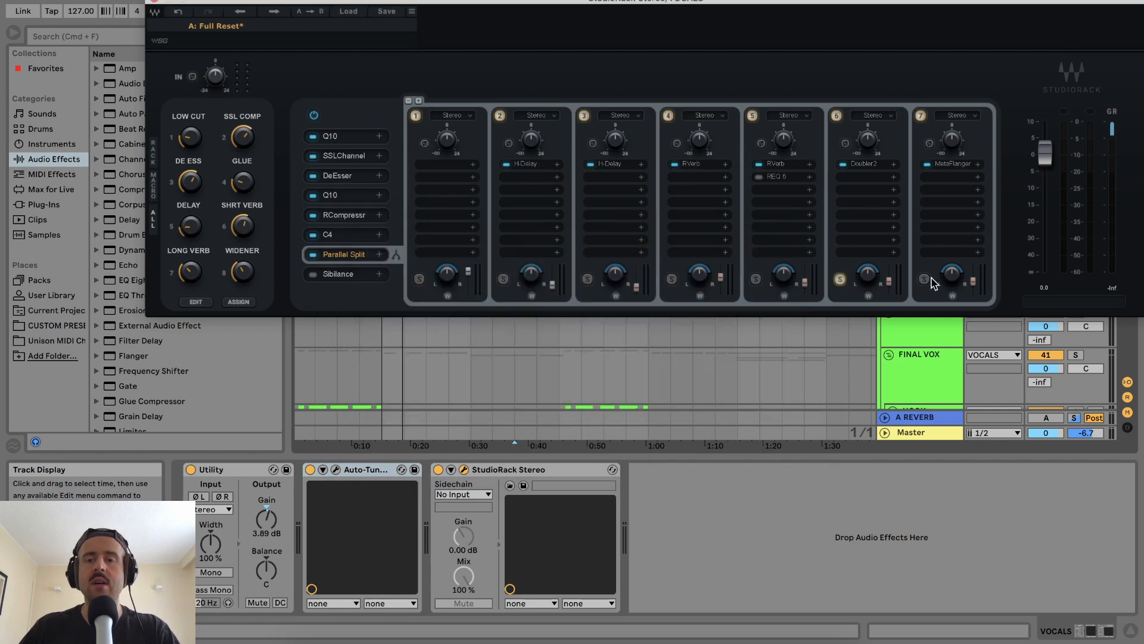
click(926, 279)
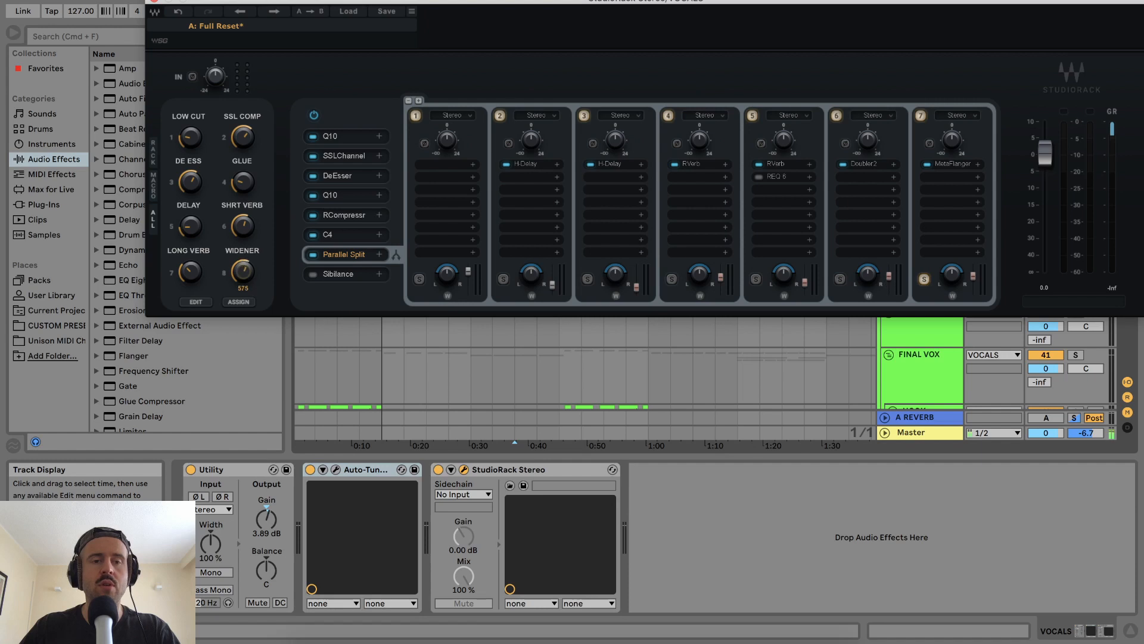
key(space)
drag(243, 273, 243, 275)
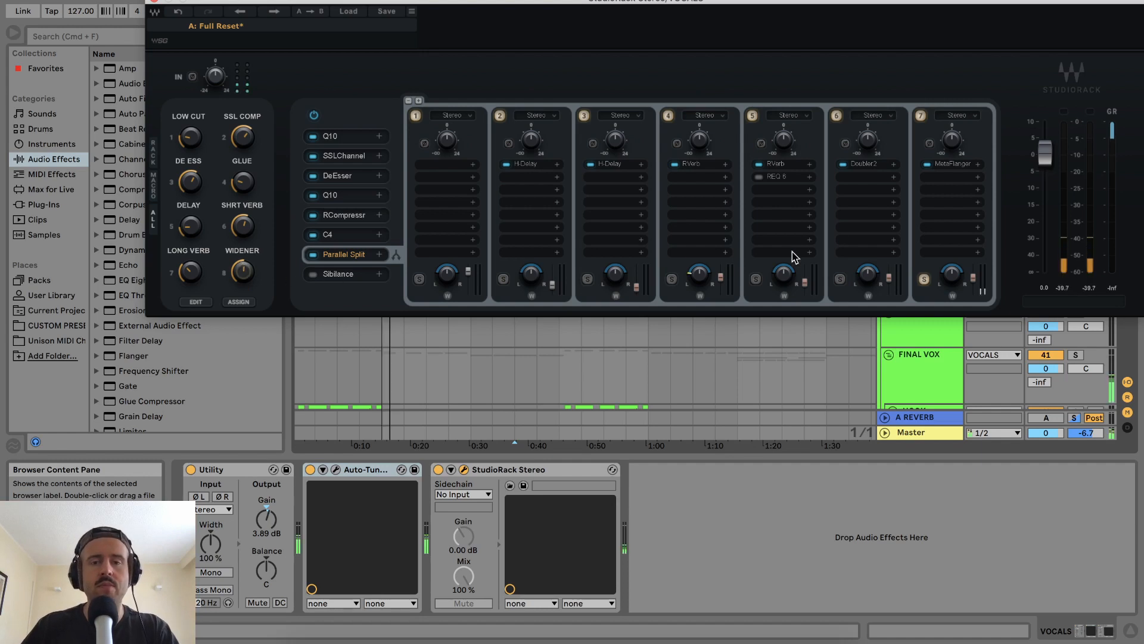
key(space)
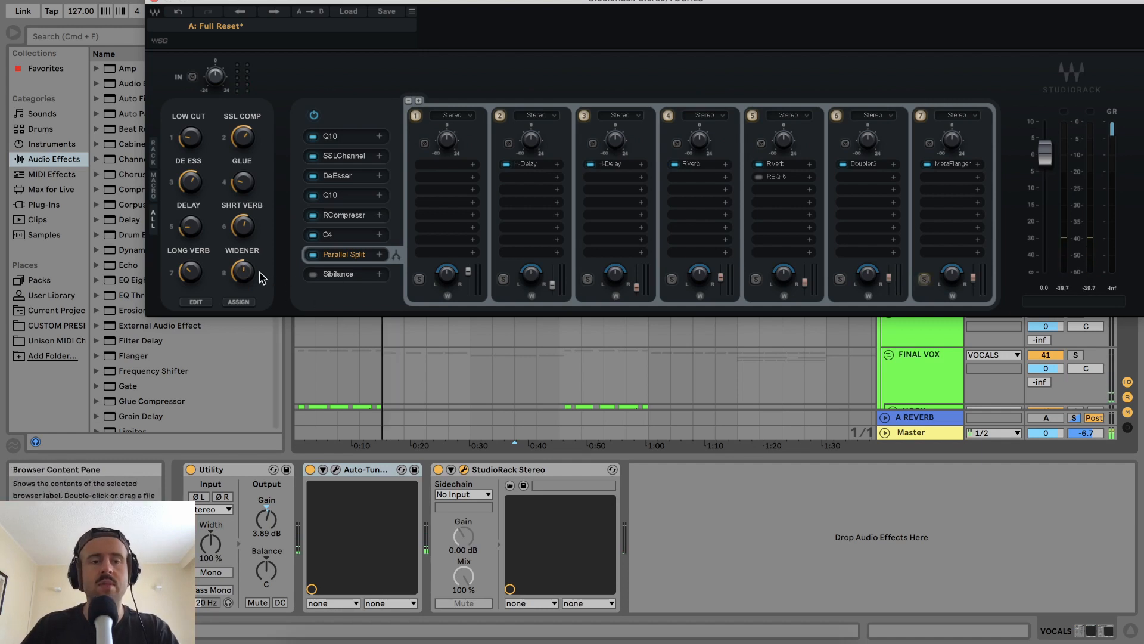
Raise the WIDENER macro and play the vocals while switching racks 6 and 7 off and back on.
mouse_move(244, 274)
mouse_down()
mouse_move(243, 227)
mouse_move(244, 257)
mouse_up()
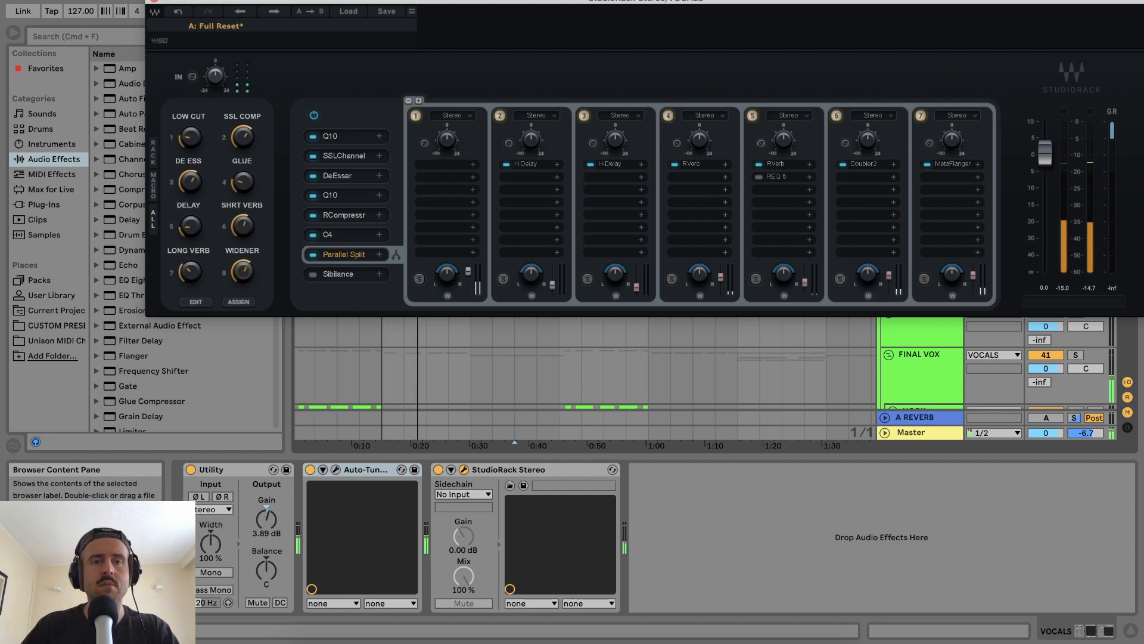
click(838, 116)
click(922, 116)
click(921, 116)
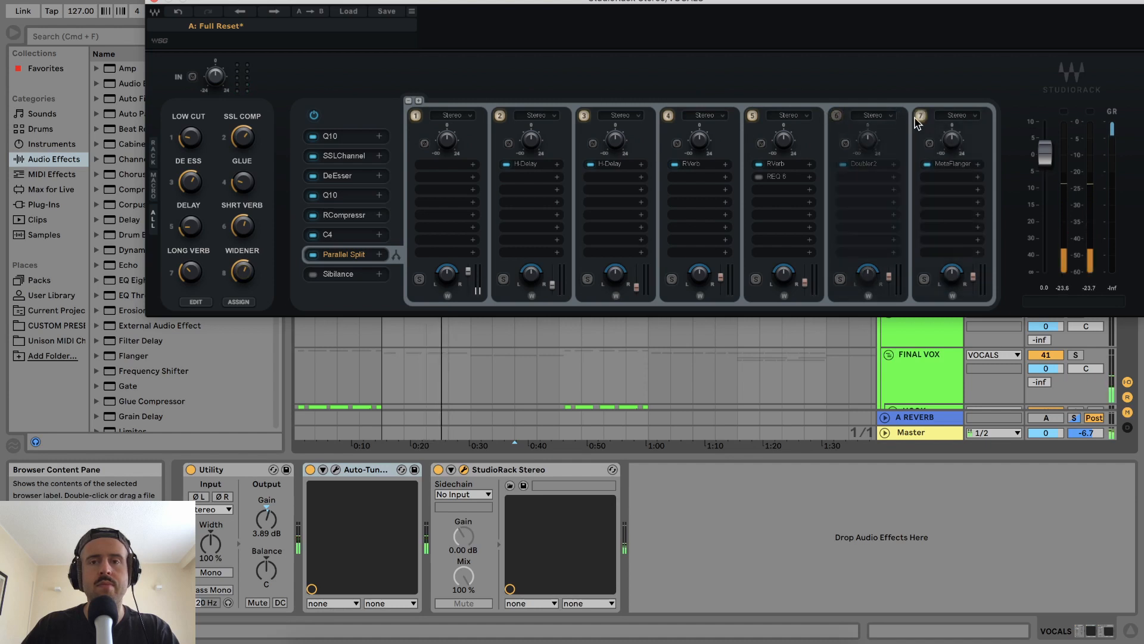
click(837, 116)
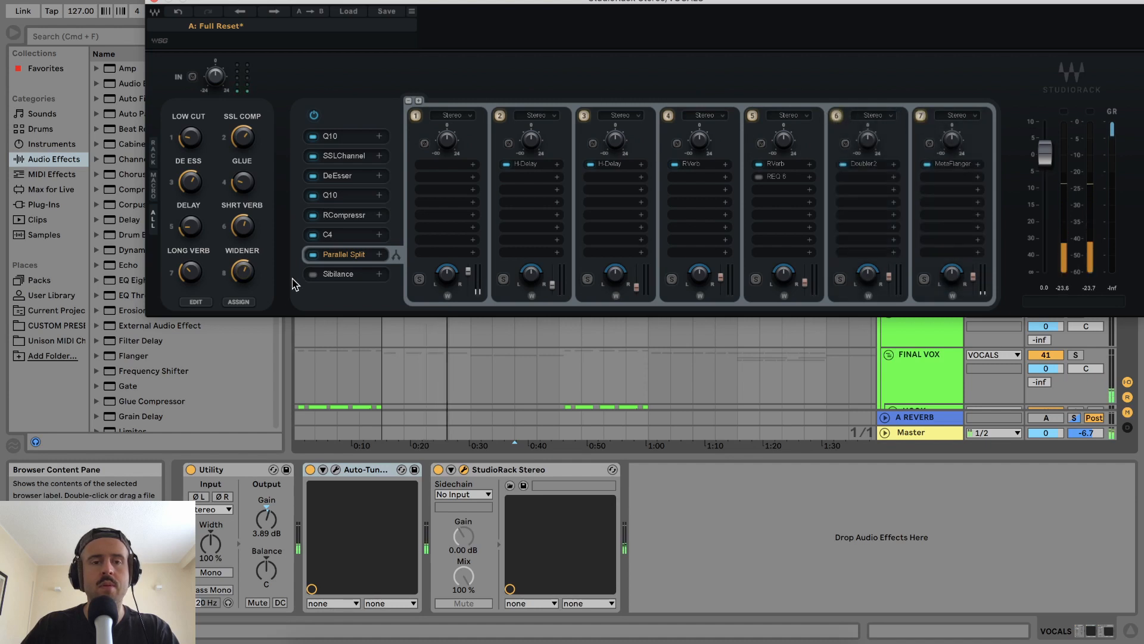
Touch up the WIDENER and LONG VERB macros, playing the vocals through the complete Parallel Split.
click(243, 274)
click(243, 274)
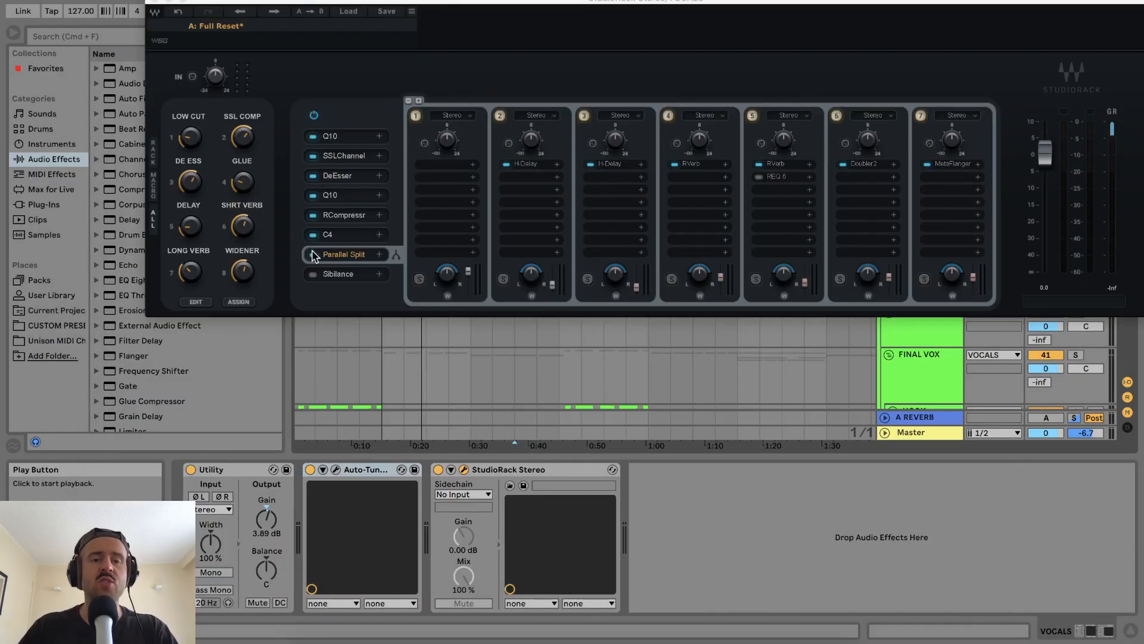
key(space)
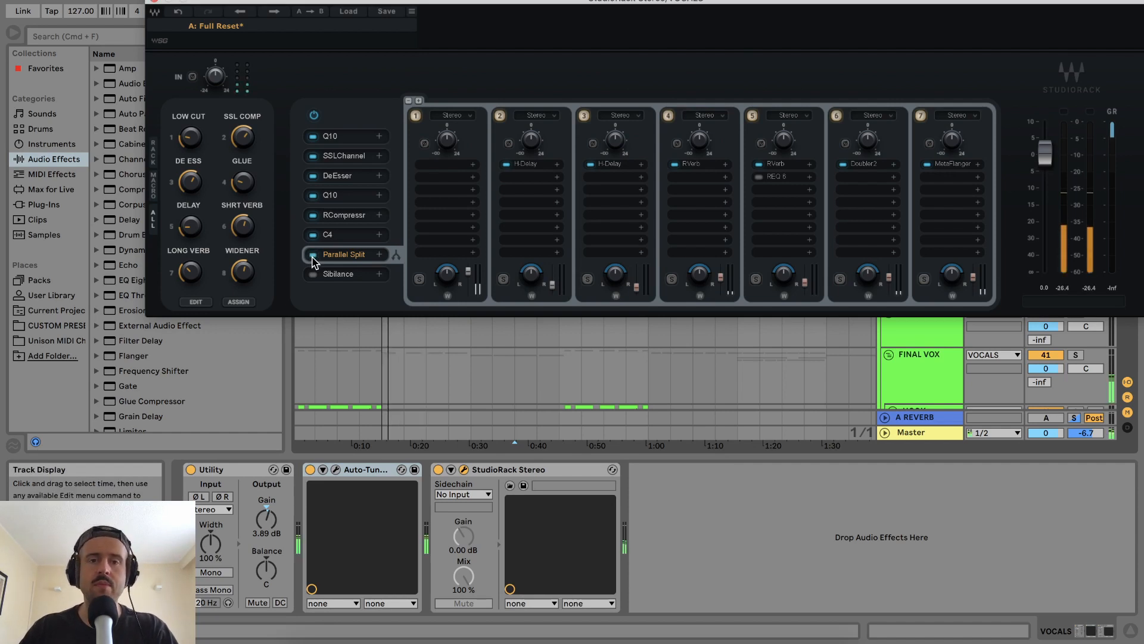
click(190, 271)
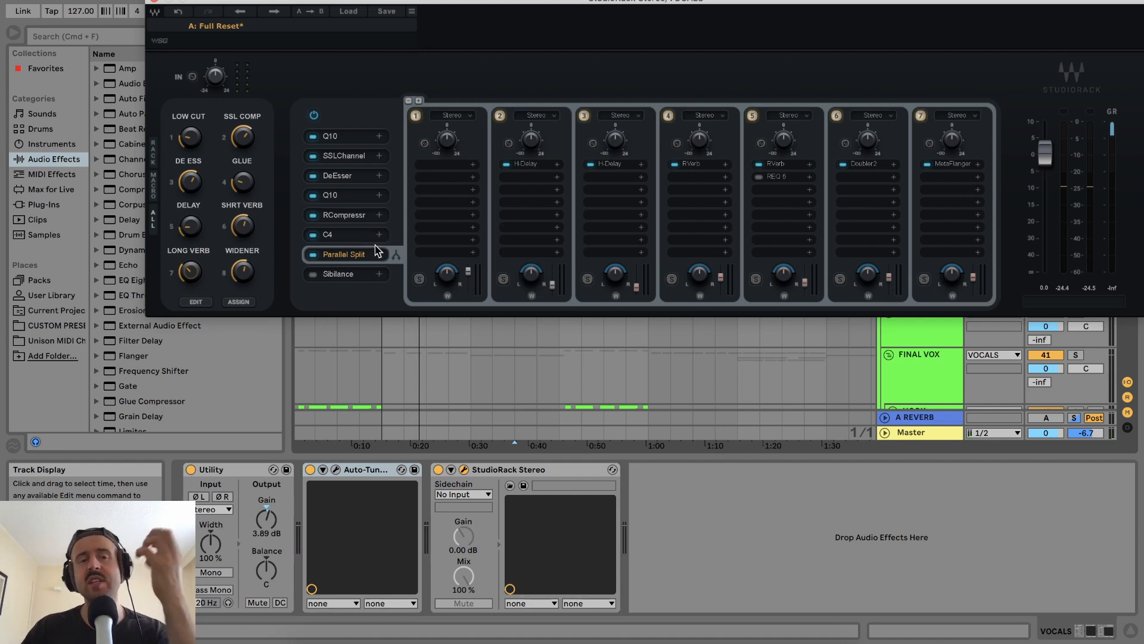
Open the Sibilance plug-in in slot 8 and compare it with the threshold control of the DeEsser in slot 3.
click(339, 276)
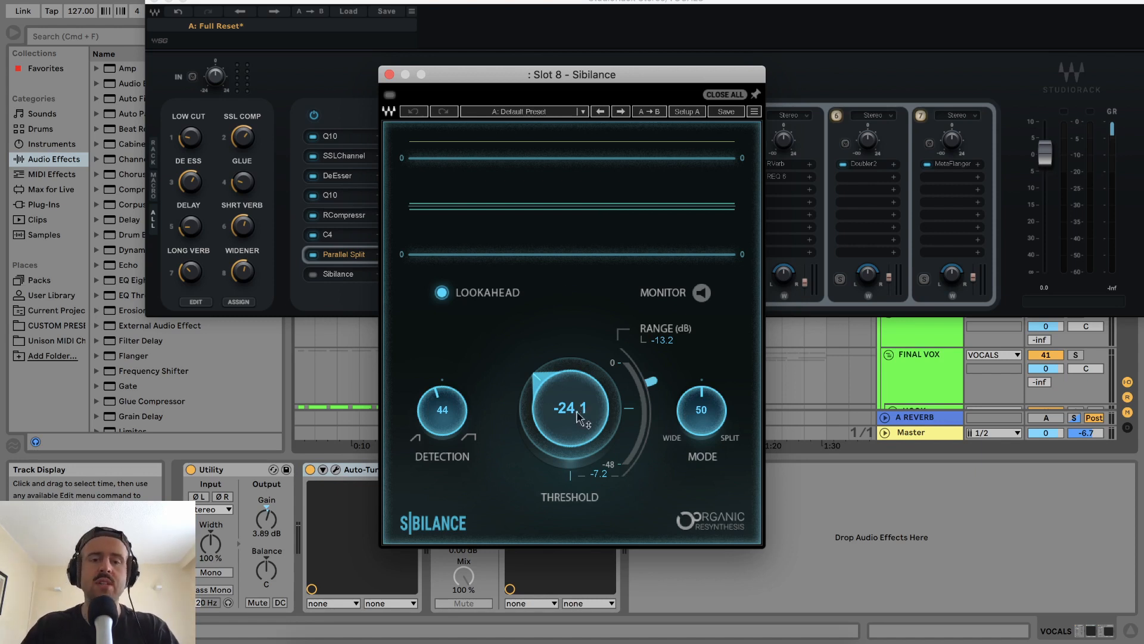
click(349, 181)
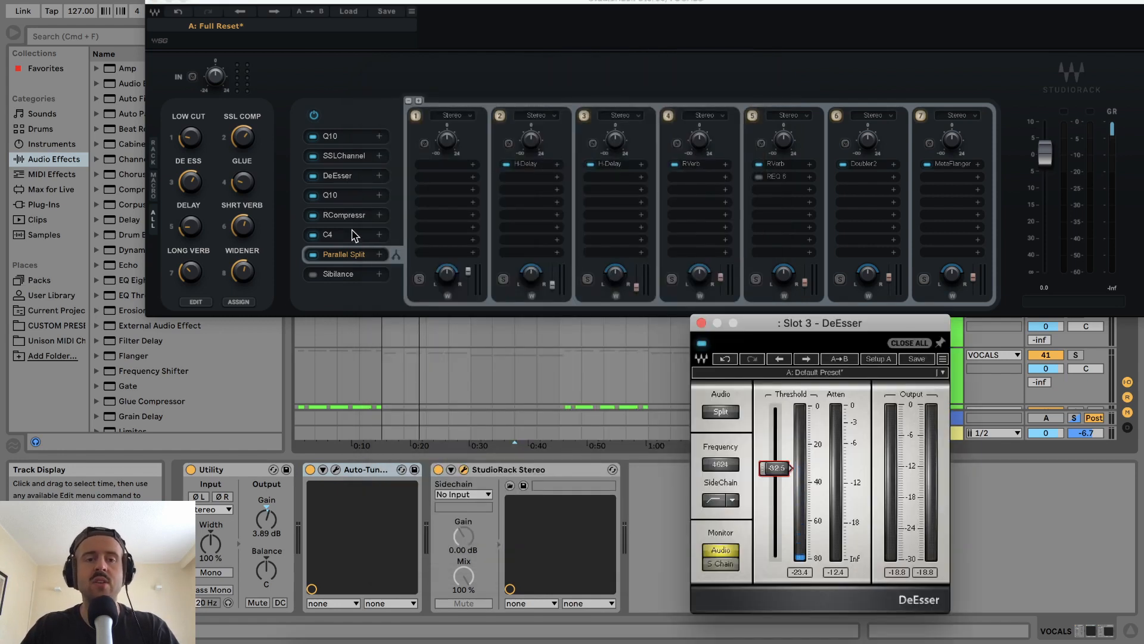
click(776, 468)
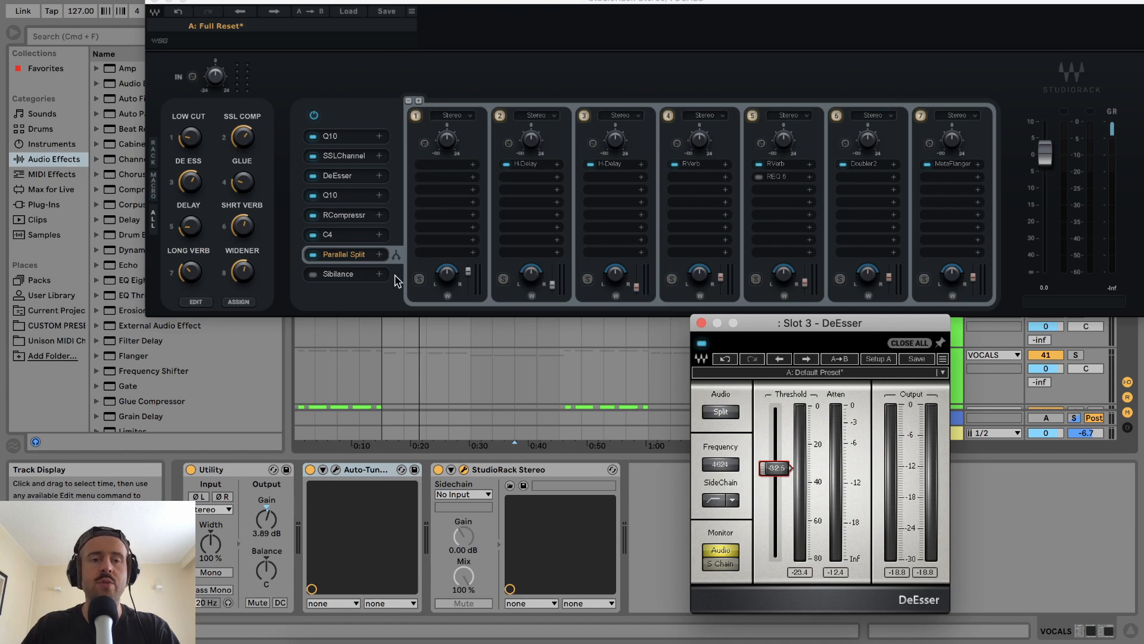
Reopen the Sibilance plug-in, set its Detection to 39, and play the vocals.
click(342, 275)
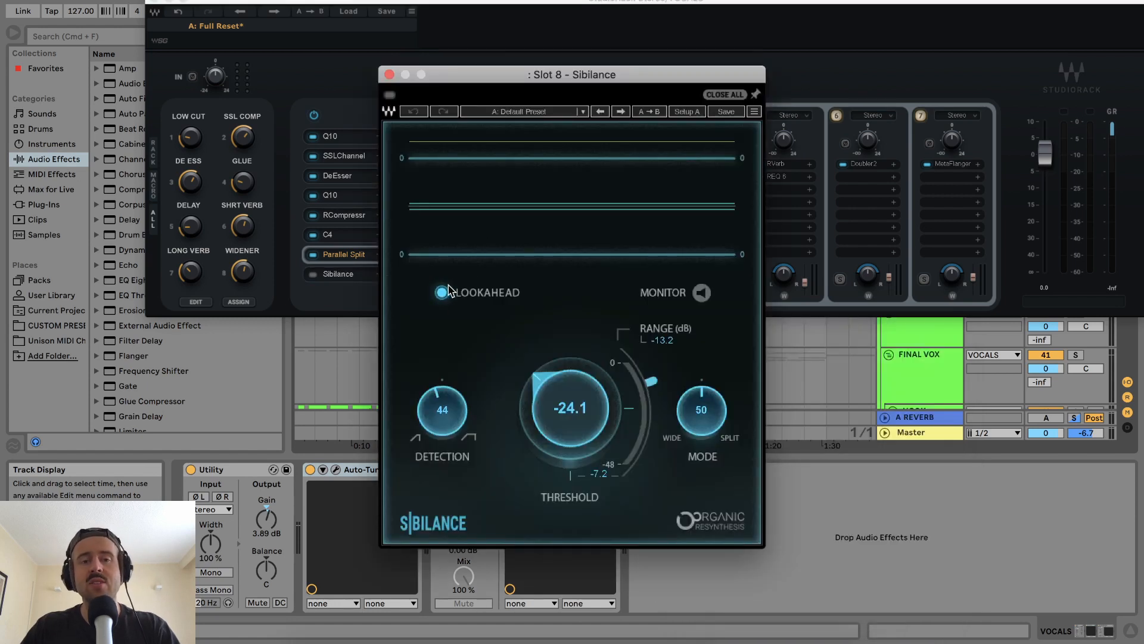
drag(454, 417, 455, 421)
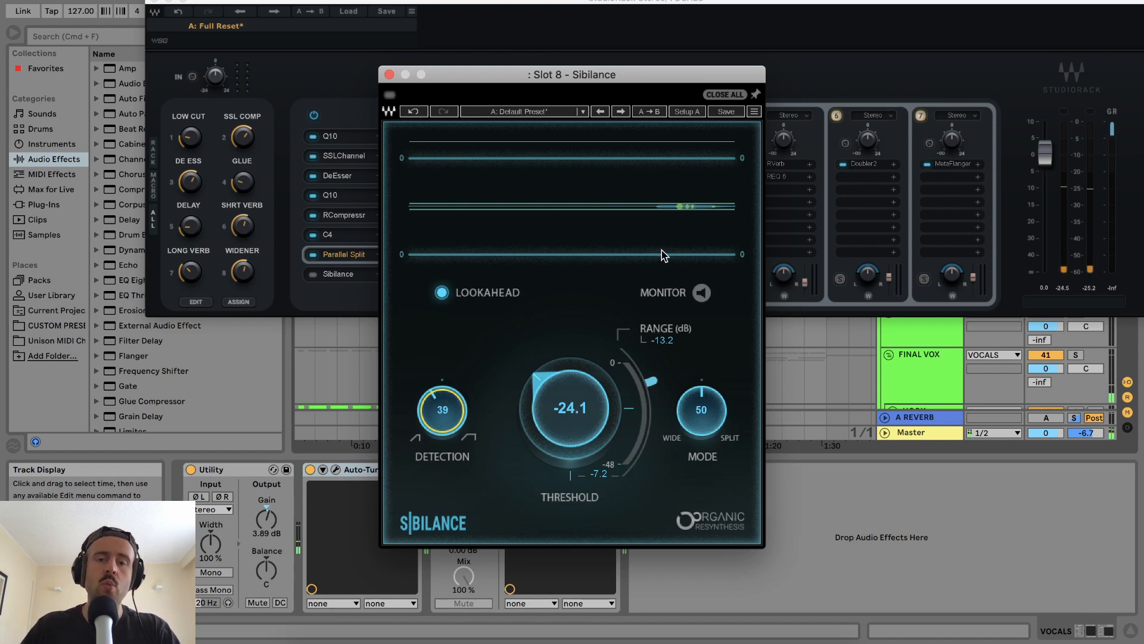
Try different Threshold and Range settings in Sibilance, including -13.6 and -19.4 thresholds, ending at a -29.7 Threshold with a -47.9 dB Range.
drag(571, 409, 571, 379)
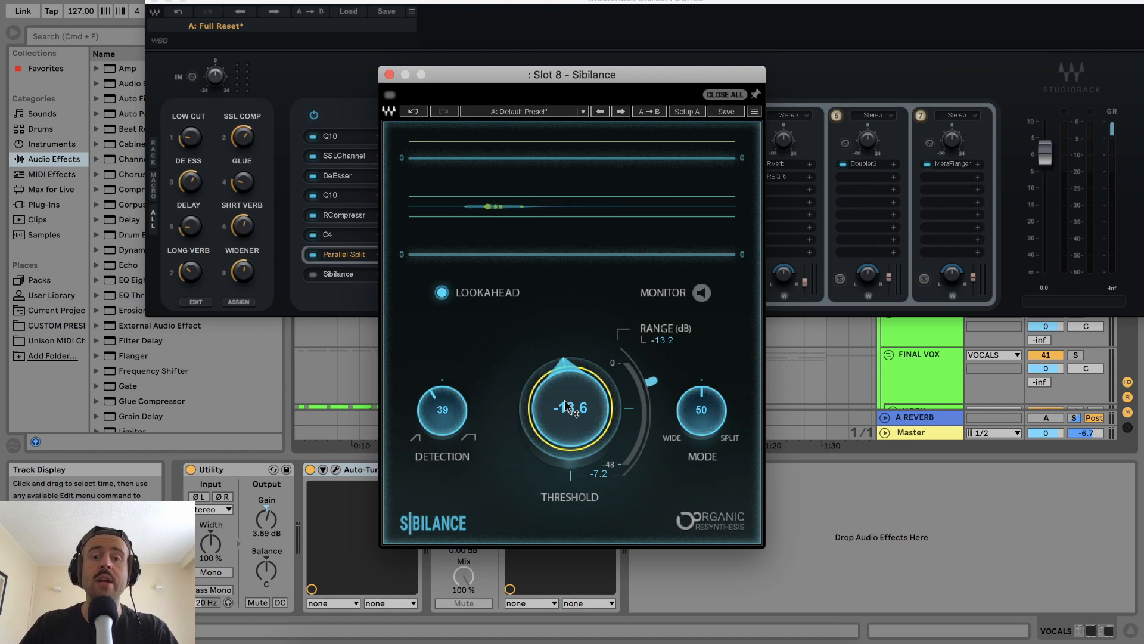
mouse_move(652, 381)
mouse_down()
mouse_move(652, 395)
mouse_move(648, 374)
mouse_up()
mouse_move(565, 394)
mouse_down()
mouse_move(565, 370)
mouse_move(565, 481)
mouse_move(565, 409)
mouse_up()
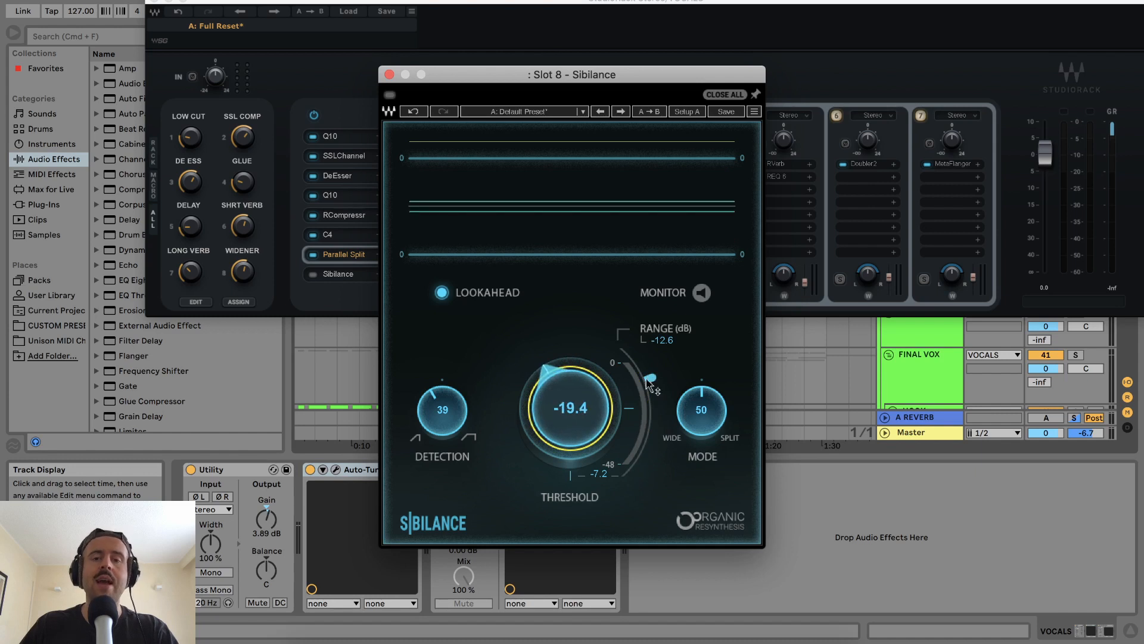
drag(650, 378, 653, 384)
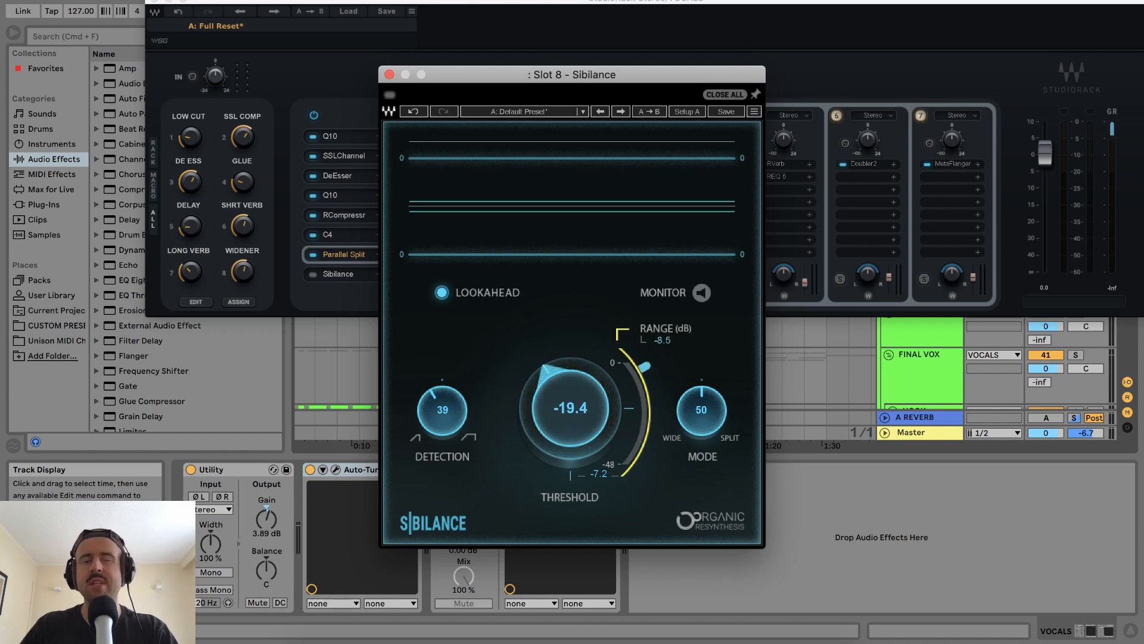
drag(563, 394, 563, 401)
drag(628, 476, 631, 481)
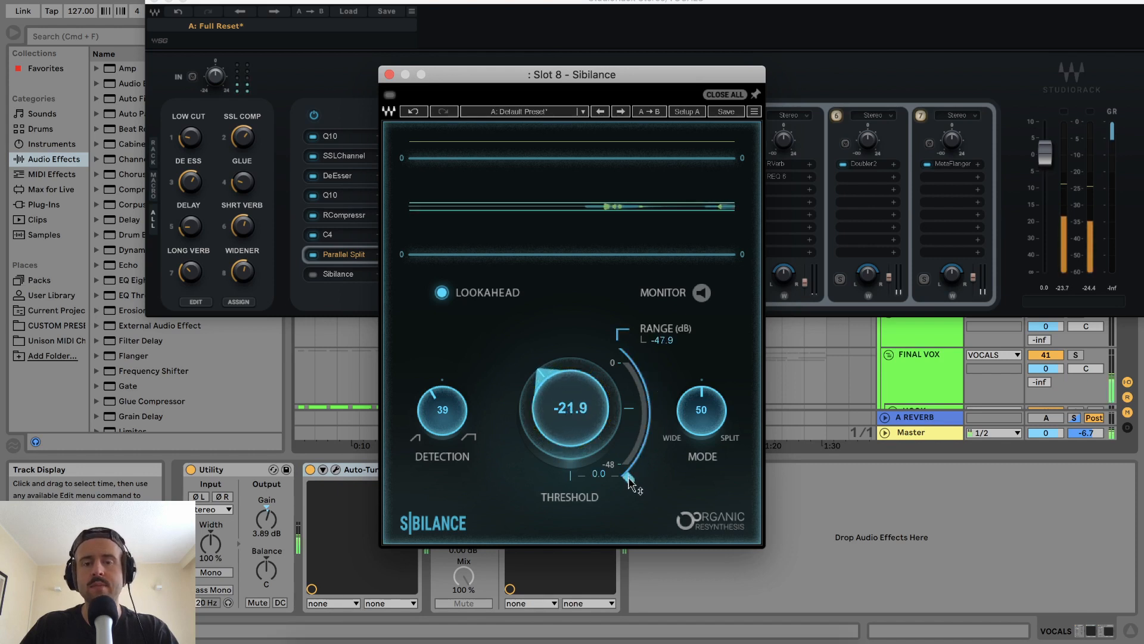
drag(586, 425, 498, 335)
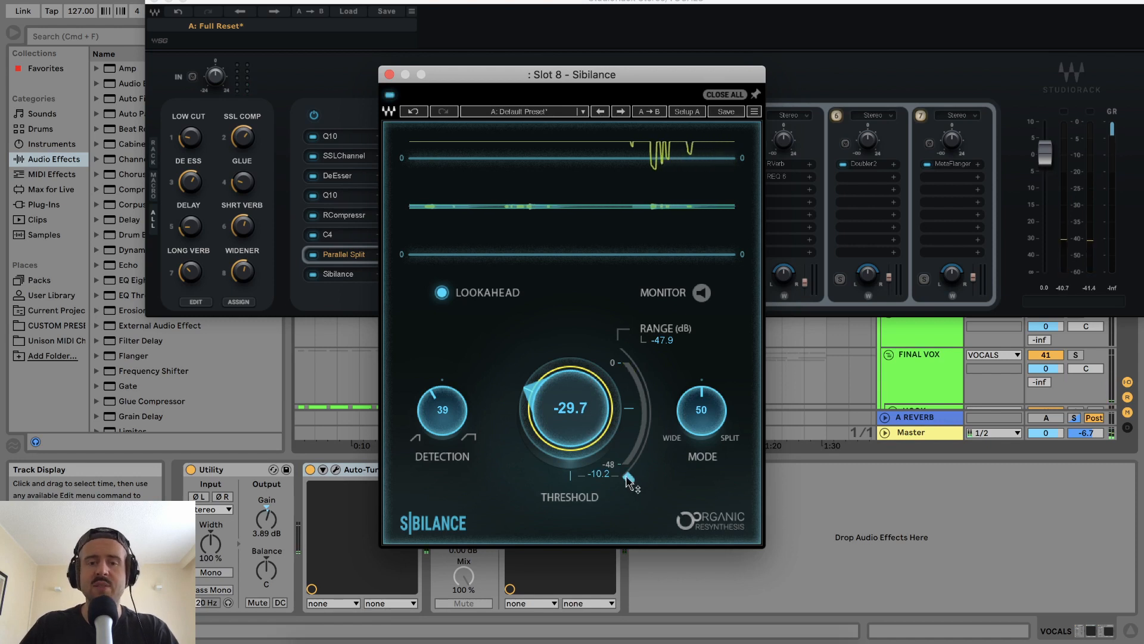
Set the Sibilance Range to -12.3 dB and the Threshold to -23.9 while playing the vocals, and close the plug-in.
drag(637, 378, 637, 365)
drag(653, 440, 648, 374)
drag(596, 415, 593, 416)
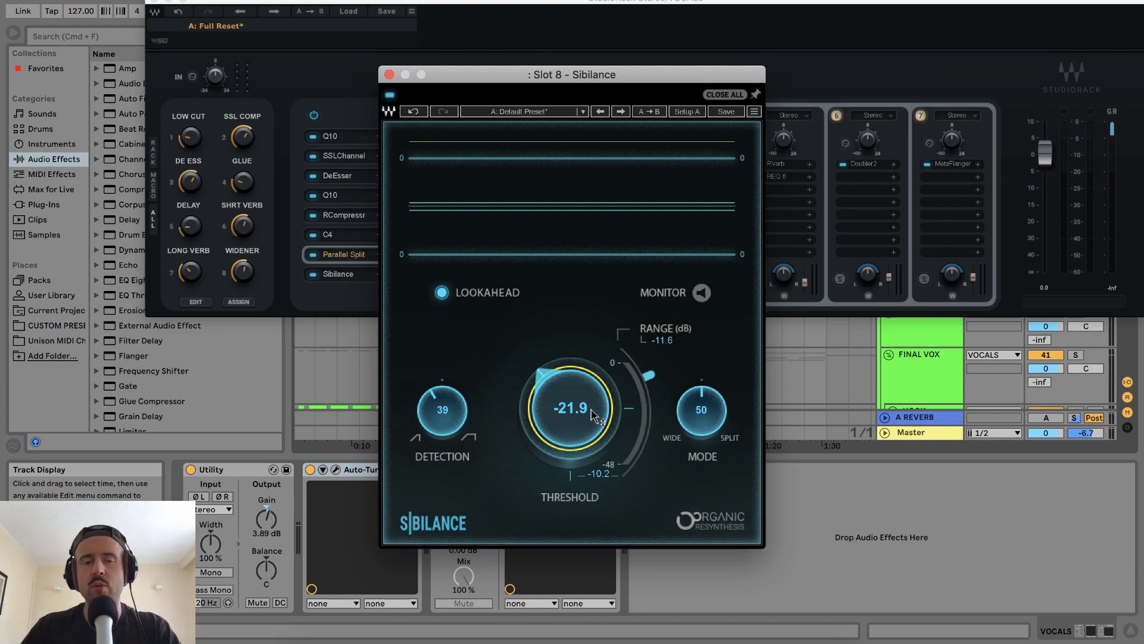
key(space)
drag(588, 408, 589, 413)
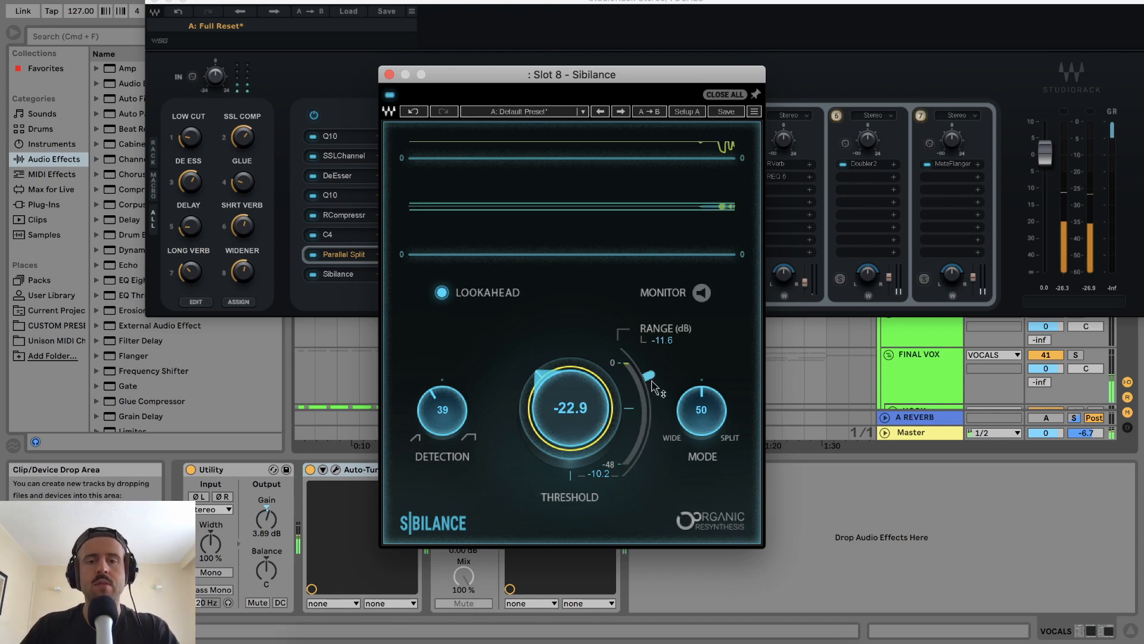
drag(649, 374, 649, 378)
drag(564, 392, 564, 395)
drag(652, 379, 652, 380)
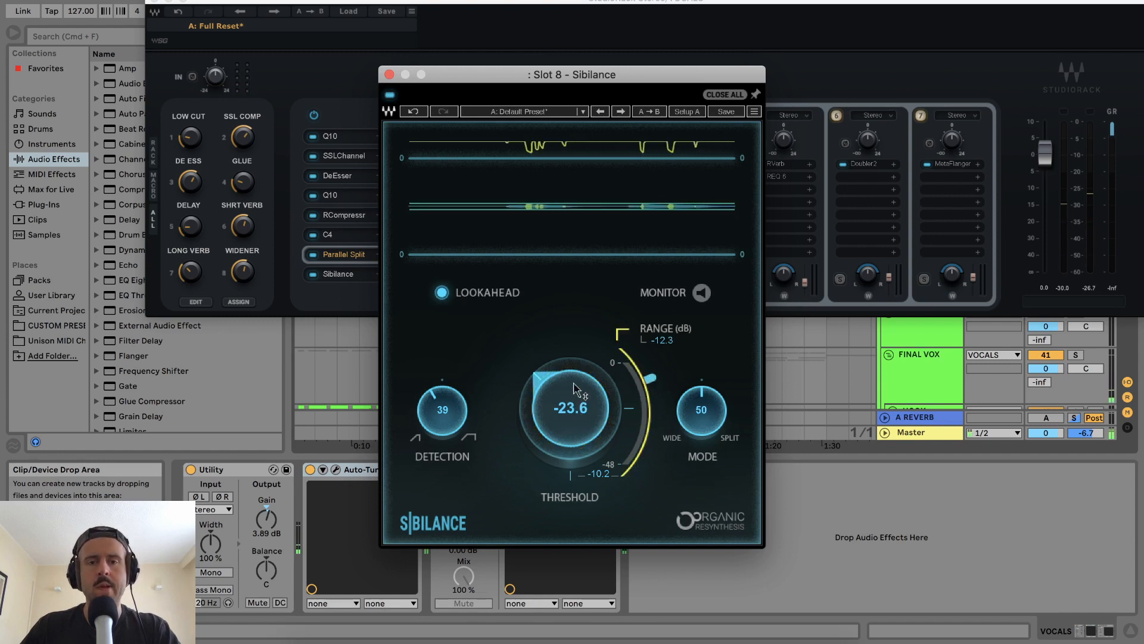
drag(574, 389, 573, 392)
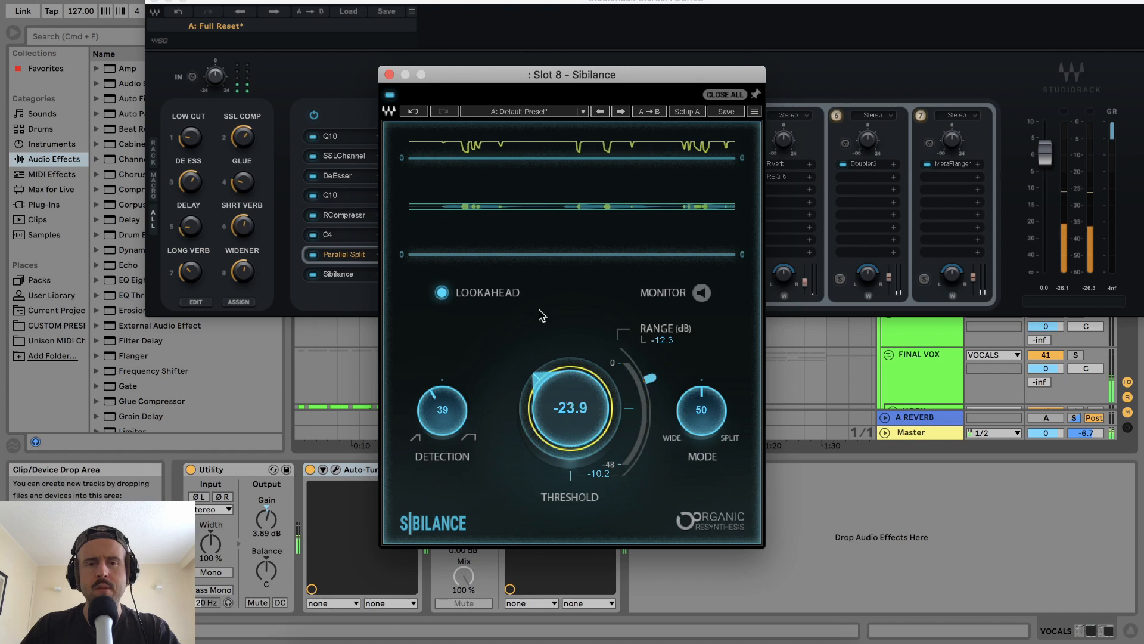
click(390, 74)
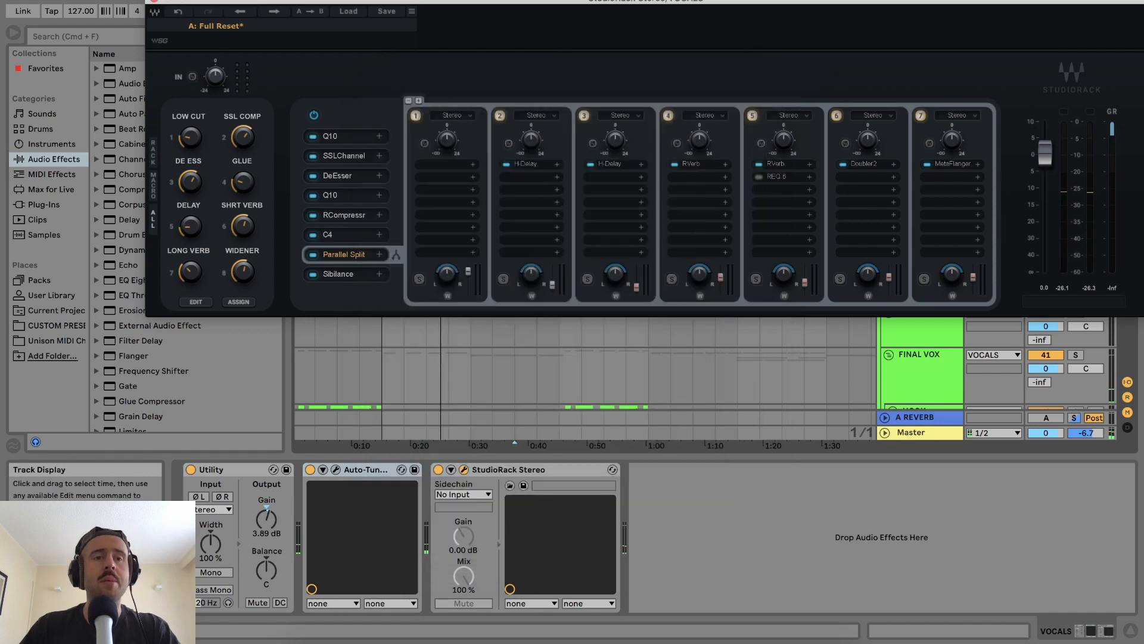
Close StudioRack and set the arrangement loop to the four-bar hook from bar 13 to bar 17.
click(155, 1)
drag(460, 38, 444, 24)
scroll(431, 192, down, 6)
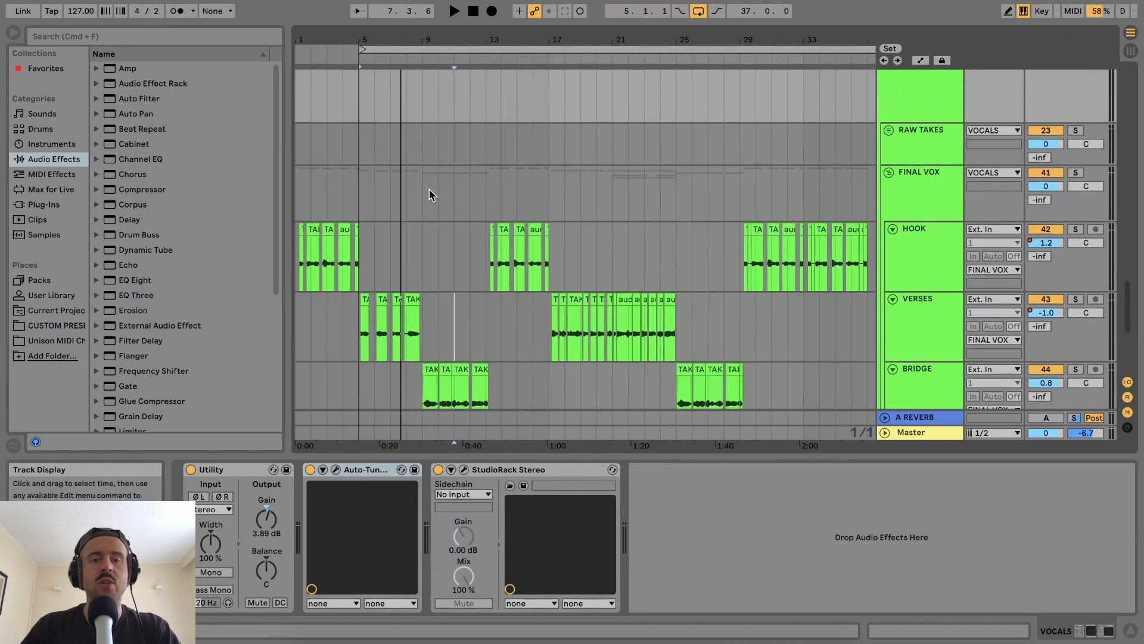
drag(353, 52, 486, 50)
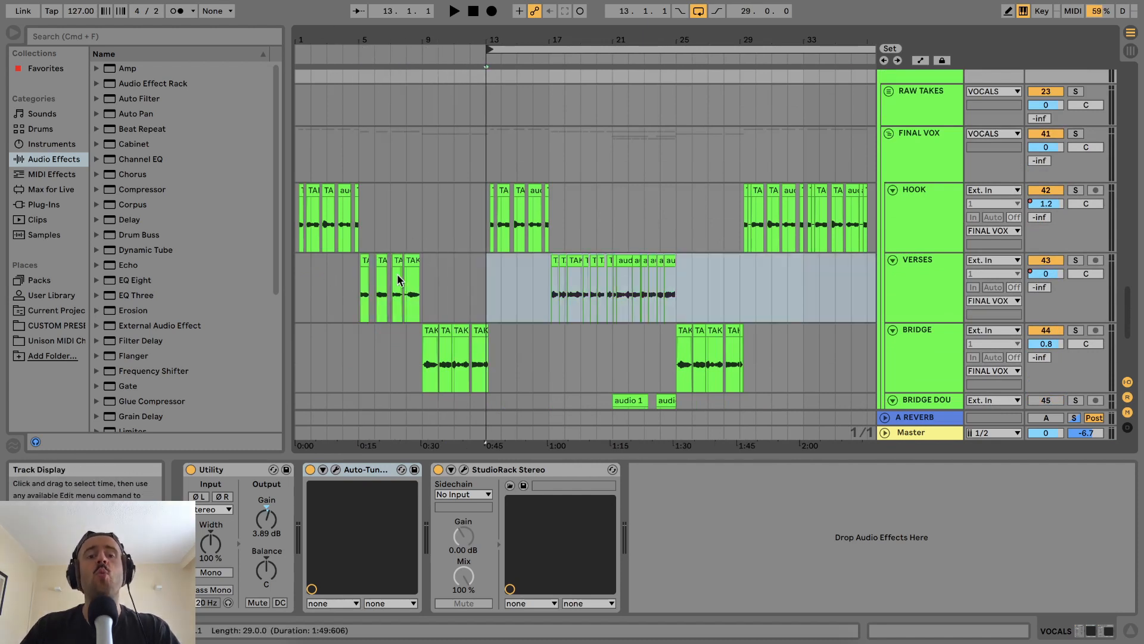
drag(590, 37, 589, 18)
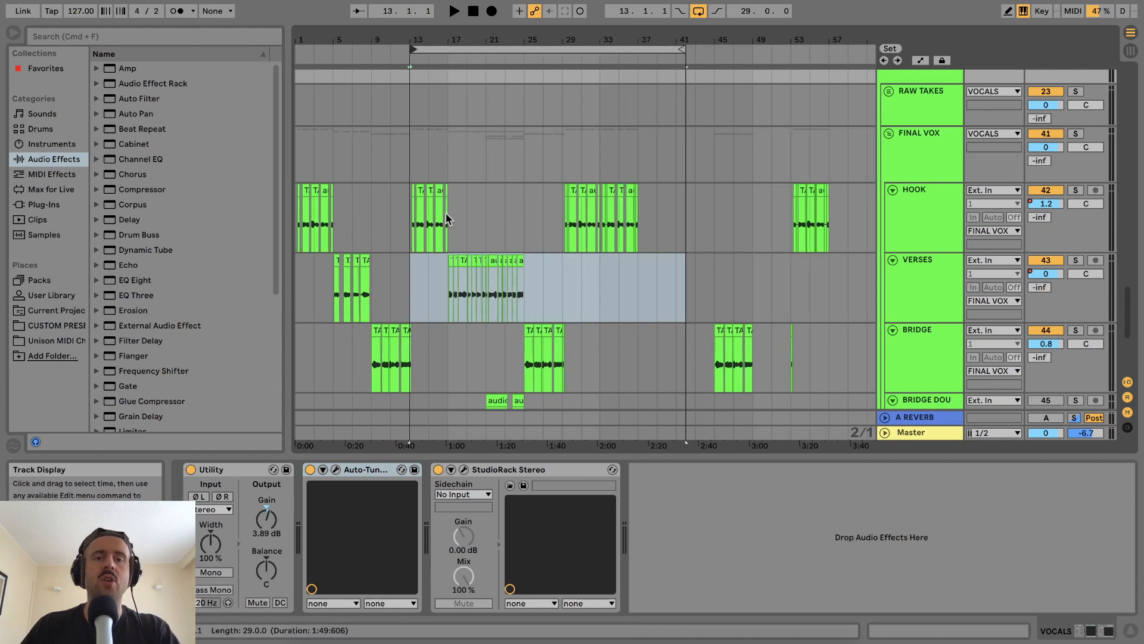
drag(684, 49, 542, 49)
drag(523, 103, 448, 103)
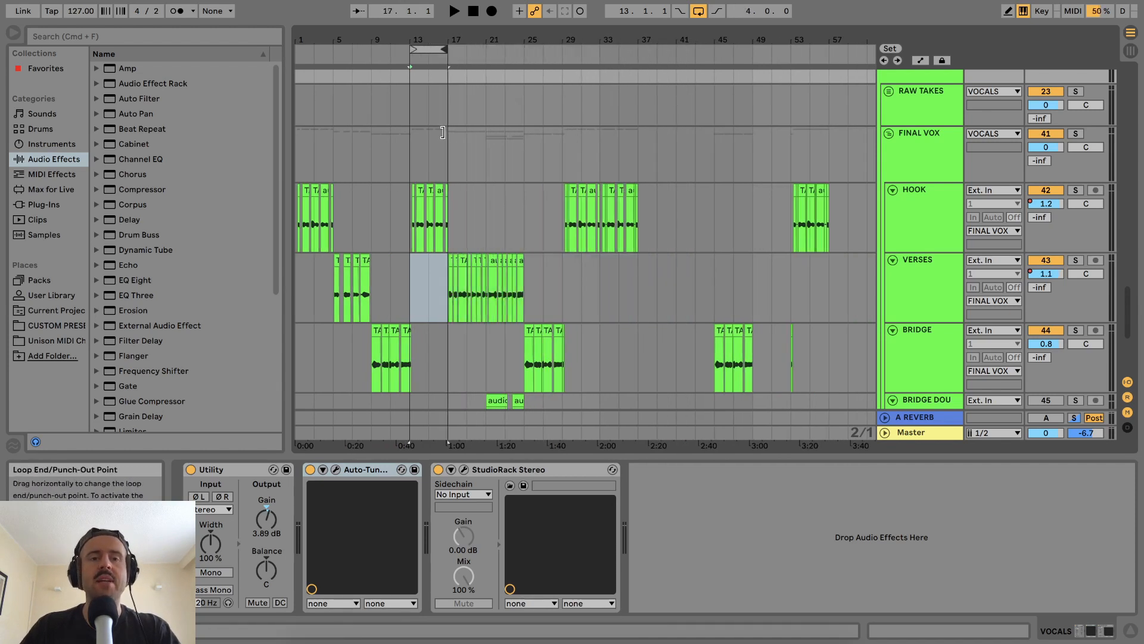
Play the looped hook with the StudioRack window open, close the window and stop playback.
click(464, 471)
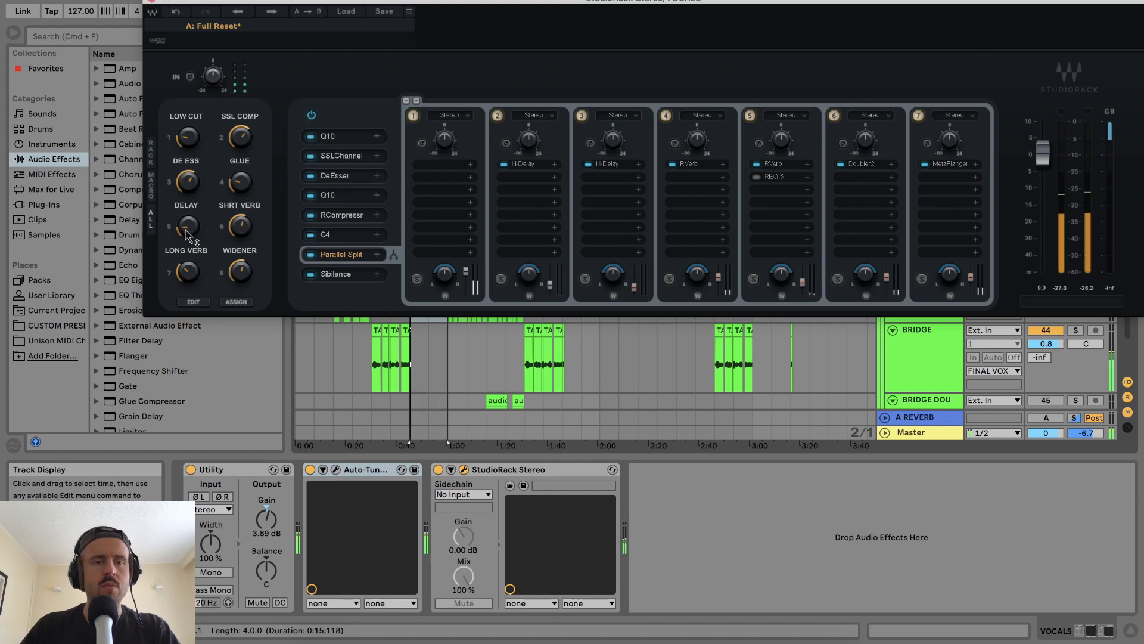
click(153, 2)
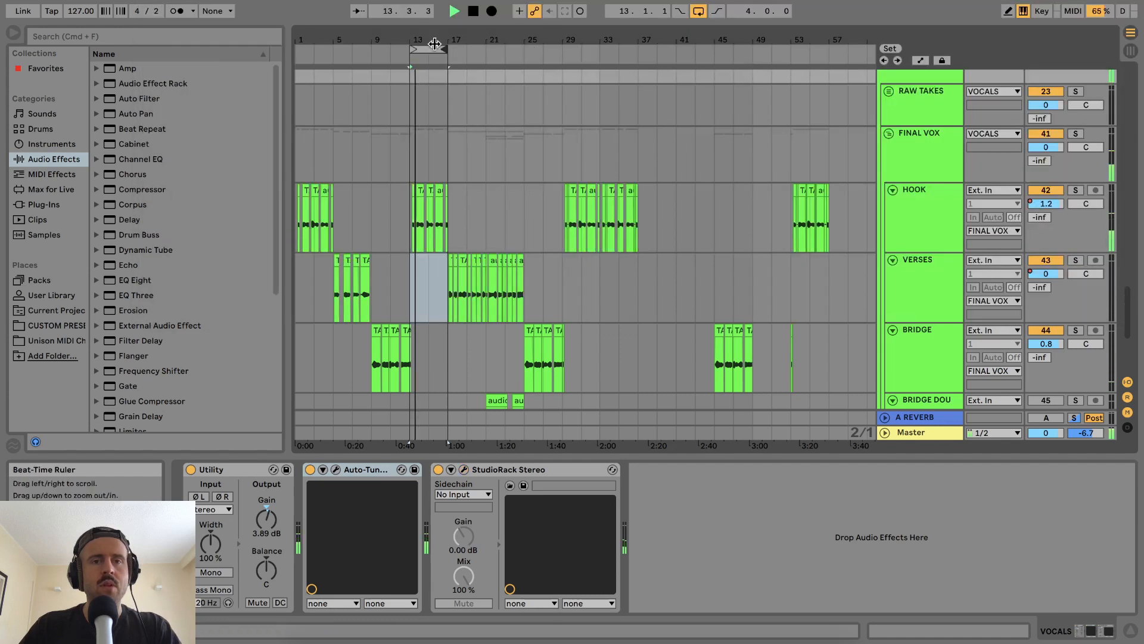
key(space)
Move the four-bar loop to the verse at bar 17 and back to the hook at bar 13.
drag(430, 49, 465, 56)
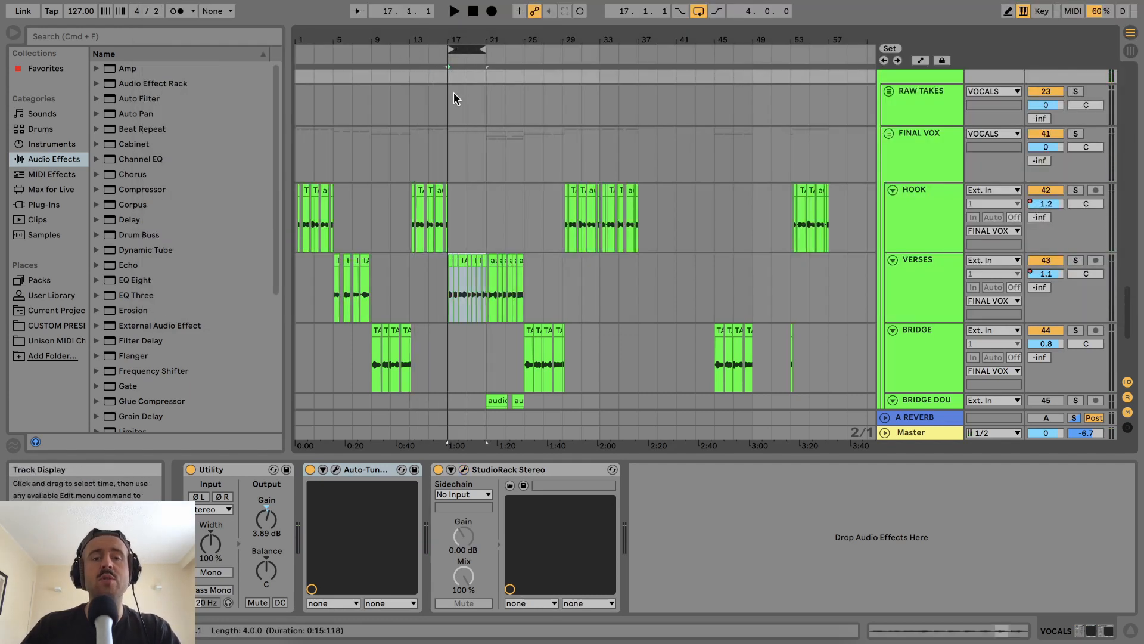
drag(463, 47, 439, 63)
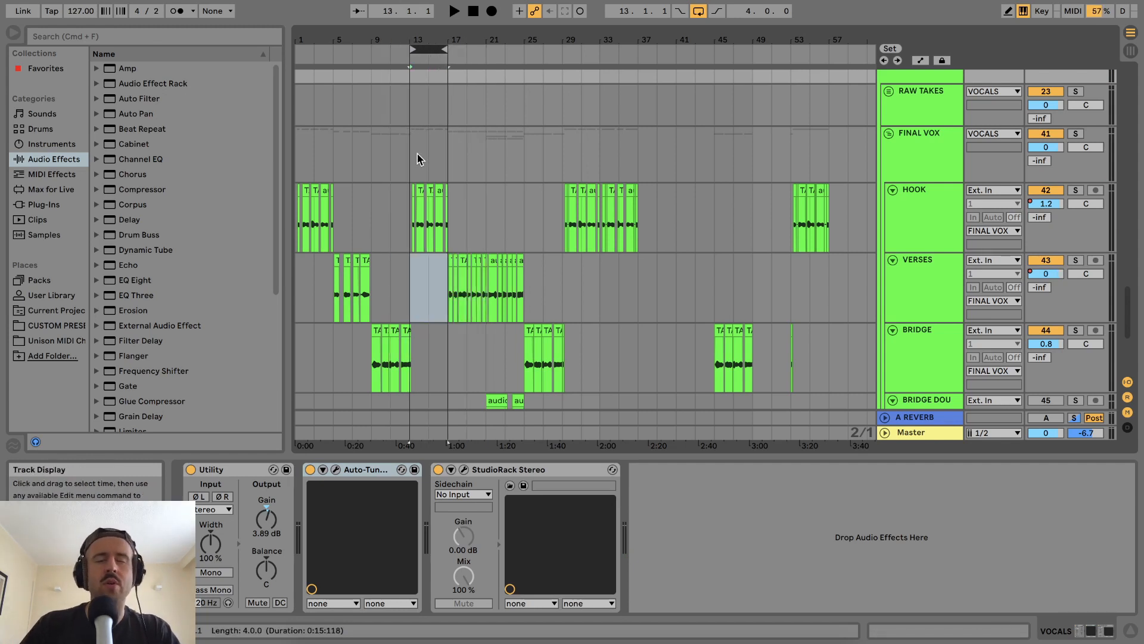
scroll(417, 158, down, 3)
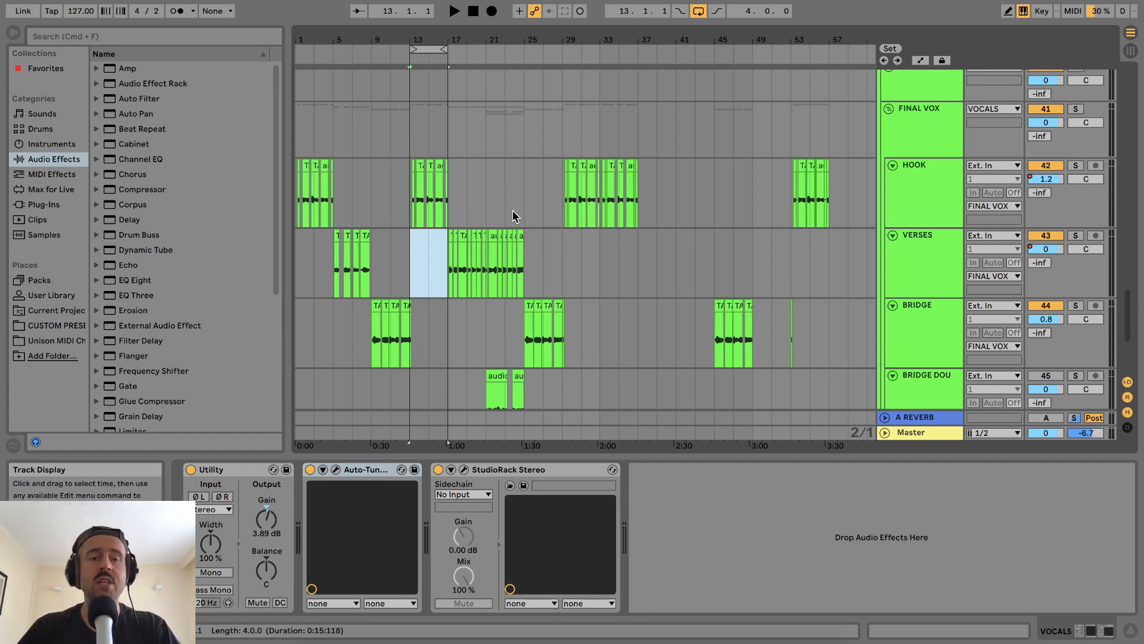
Examine the HOOK clips in the bar 13 loop and the track's Vocal Rider Stereo device, and return to the VOCALS group's device chain.
mouse_move(422, 48)
mouse_down()
mouse_move(349, 63)
mouse_move(425, 63)
mouse_move(349, 63)
mouse_move(428, 67)
mouse_up()
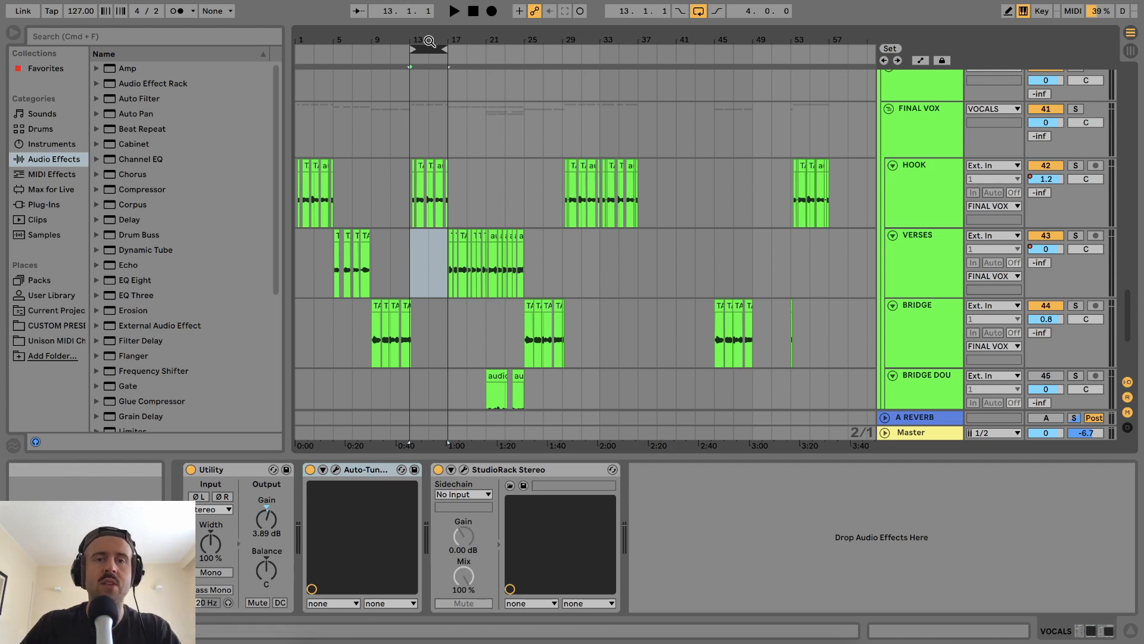
key(z)
click(427, 170)
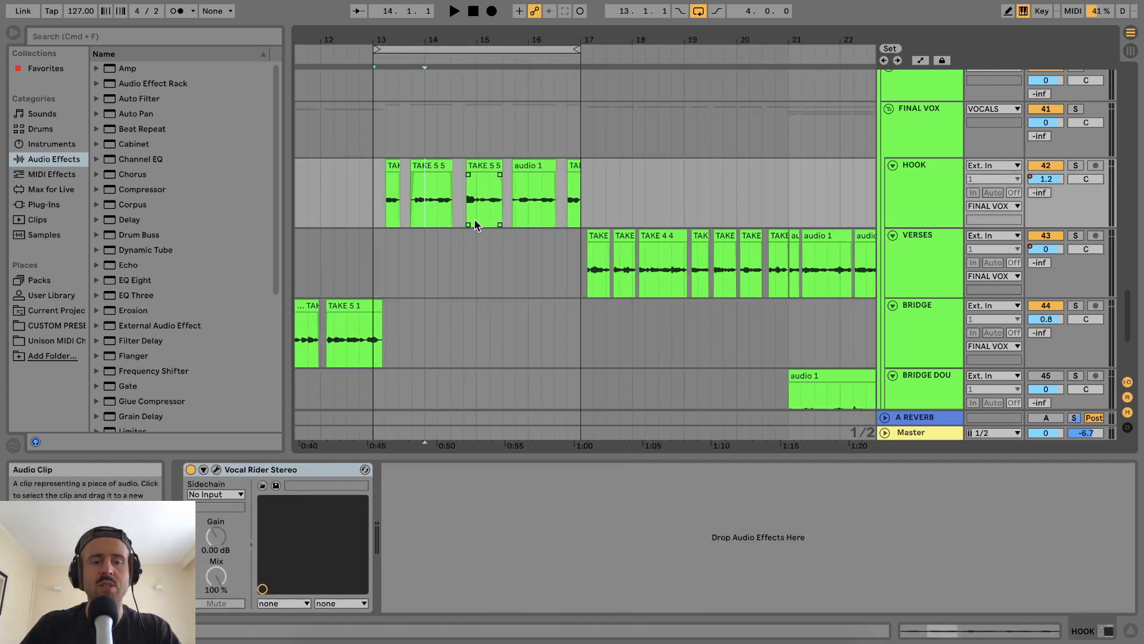
click(484, 170)
scroll(663, 174, up, 5)
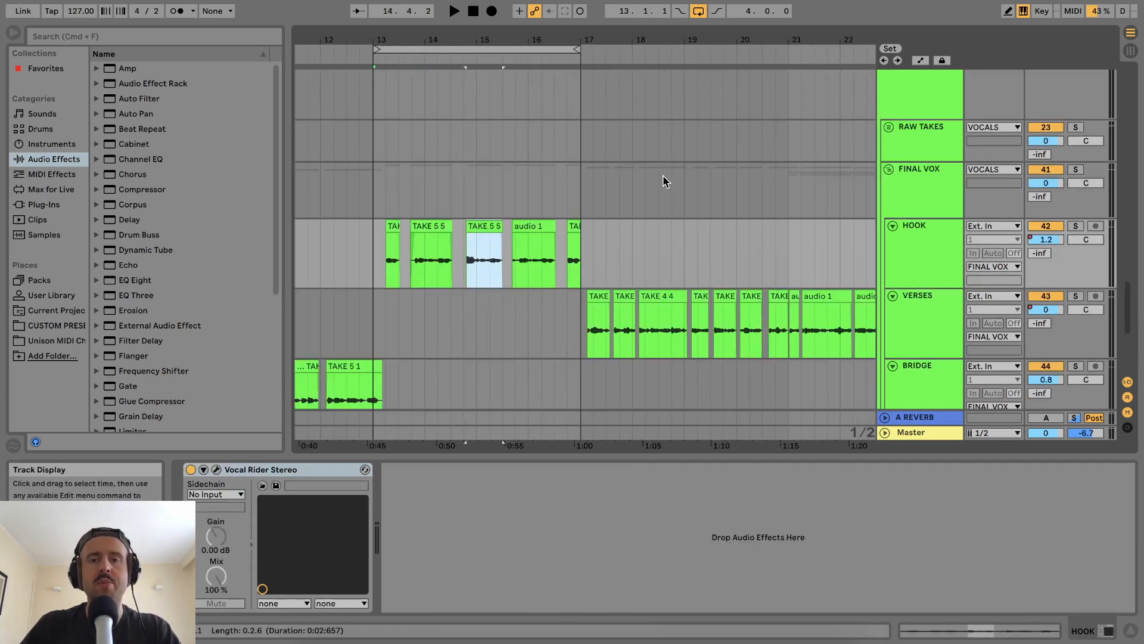
click(902, 203)
scroll(638, 200, down, 5)
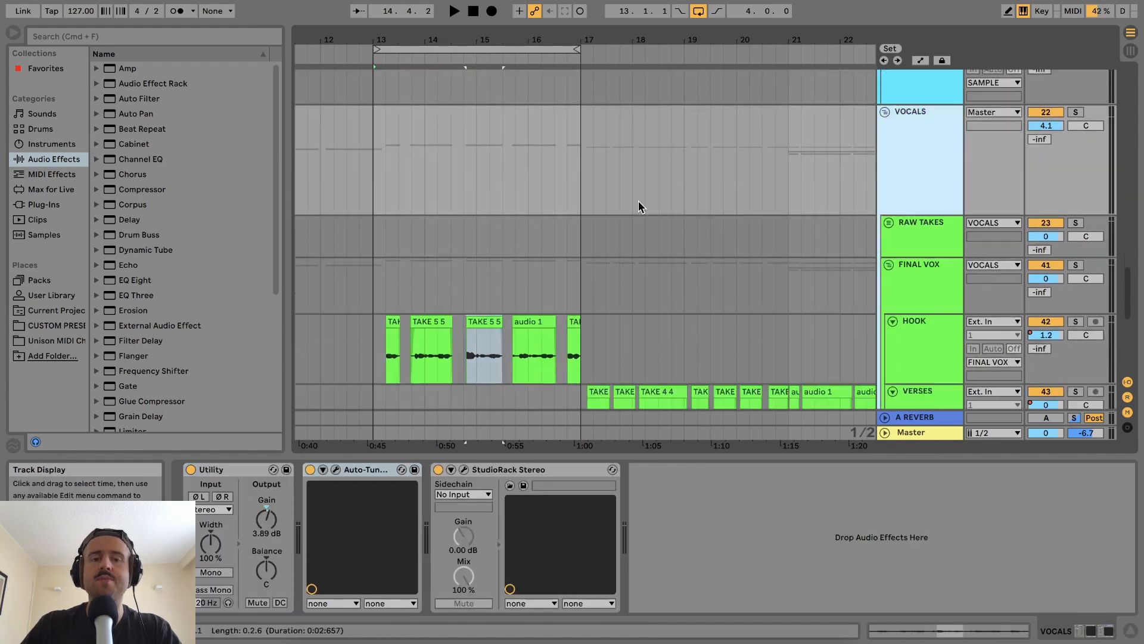
drag(516, 66, 515, 12)
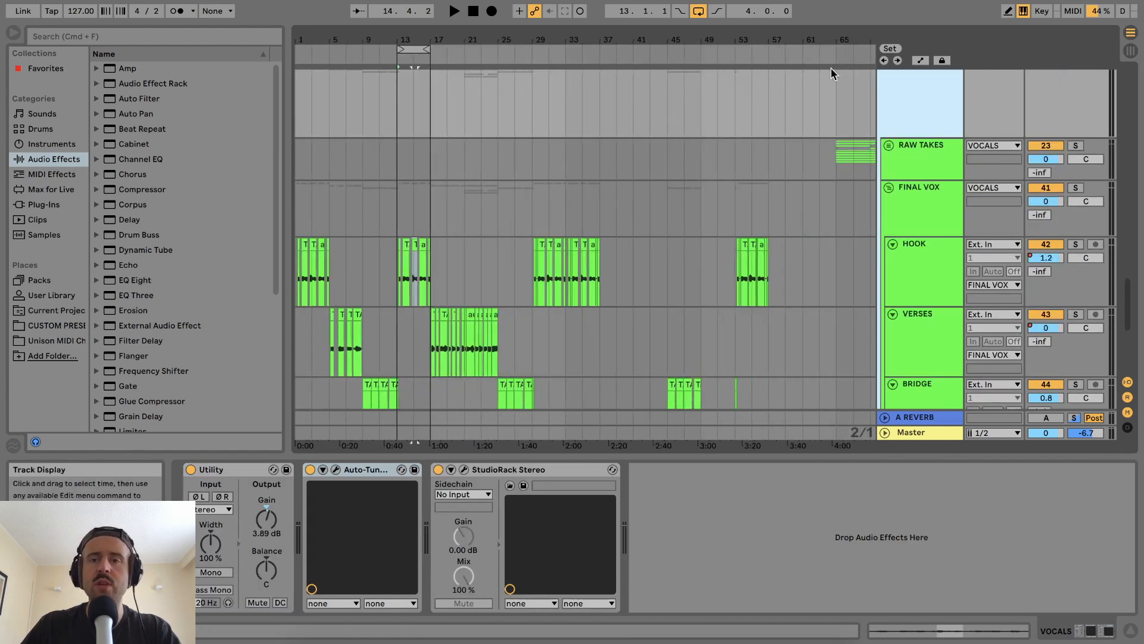
Show the automation lanes, examine the Track Volume automation on HOOK and VERSES, and hide the lanes again.
click(920, 61)
scroll(713, 159, down, 3)
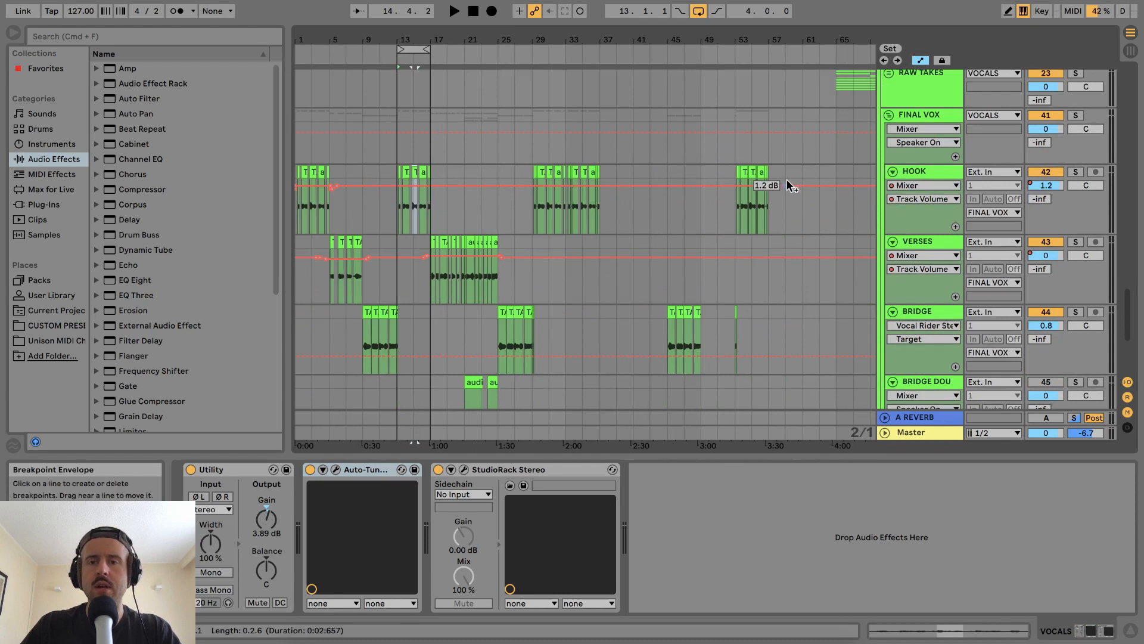
drag(418, 37, 524, 75)
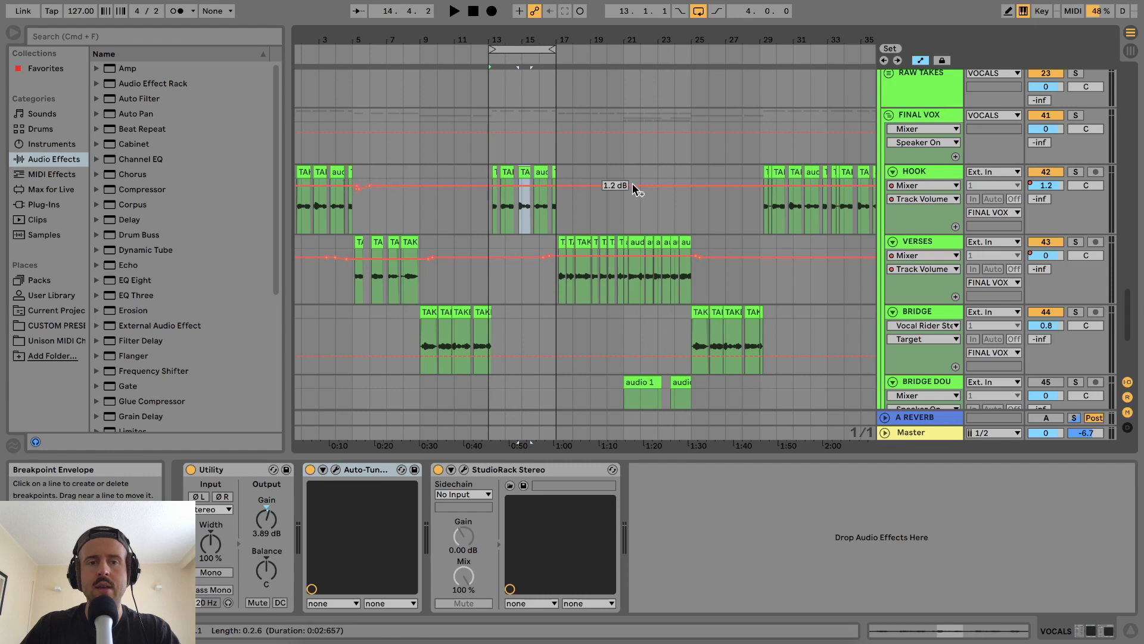
drag(732, 35, 611, 78)
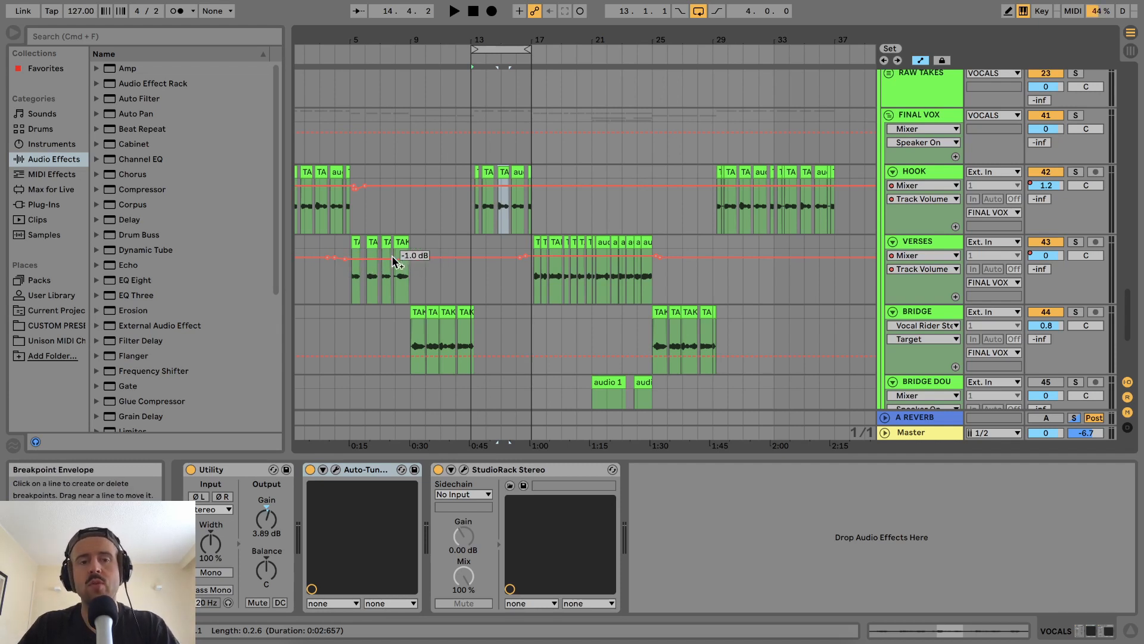
click(419, 258)
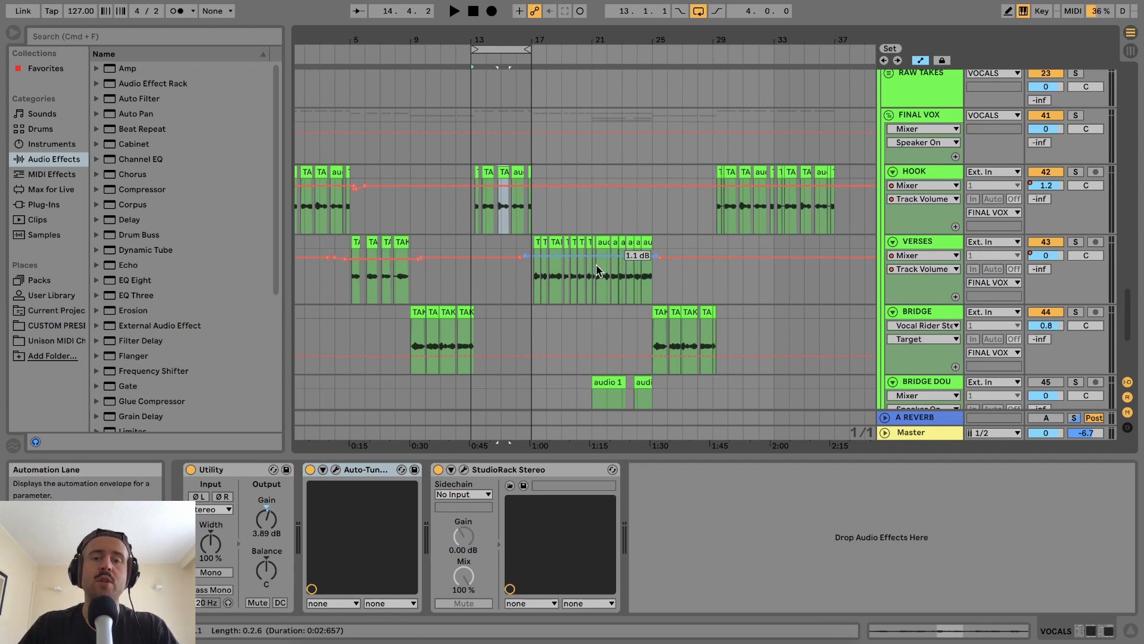
click(921, 60)
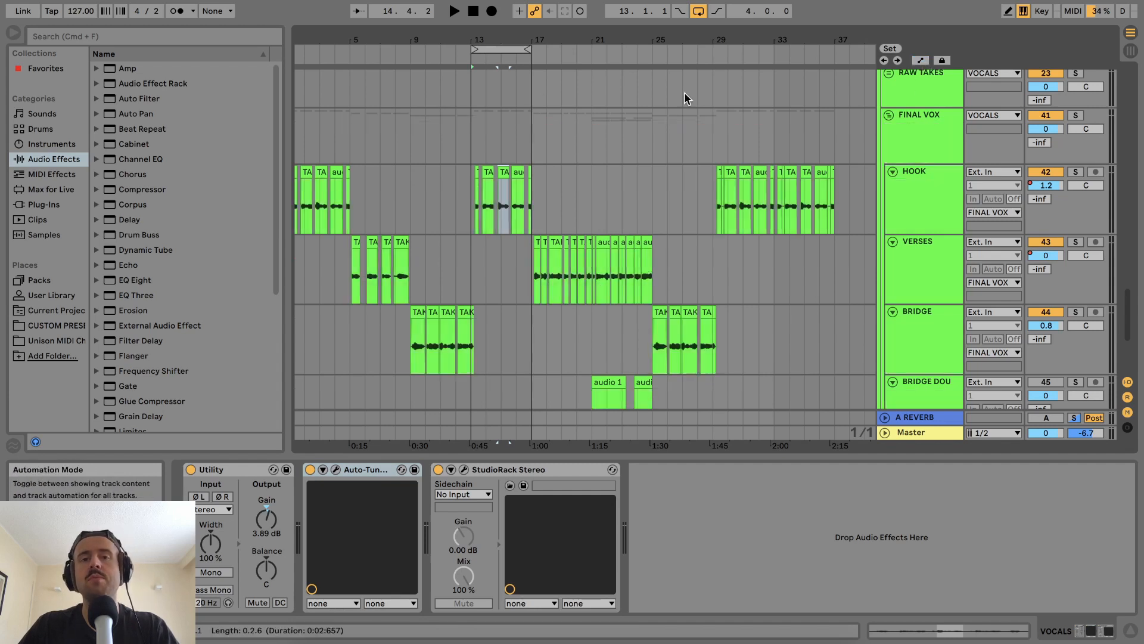
Move the four-bar loop to the first verse at bar 5 and select the StudioRack Stereo device on VOCALS.
drag(470, 44, 338, 50)
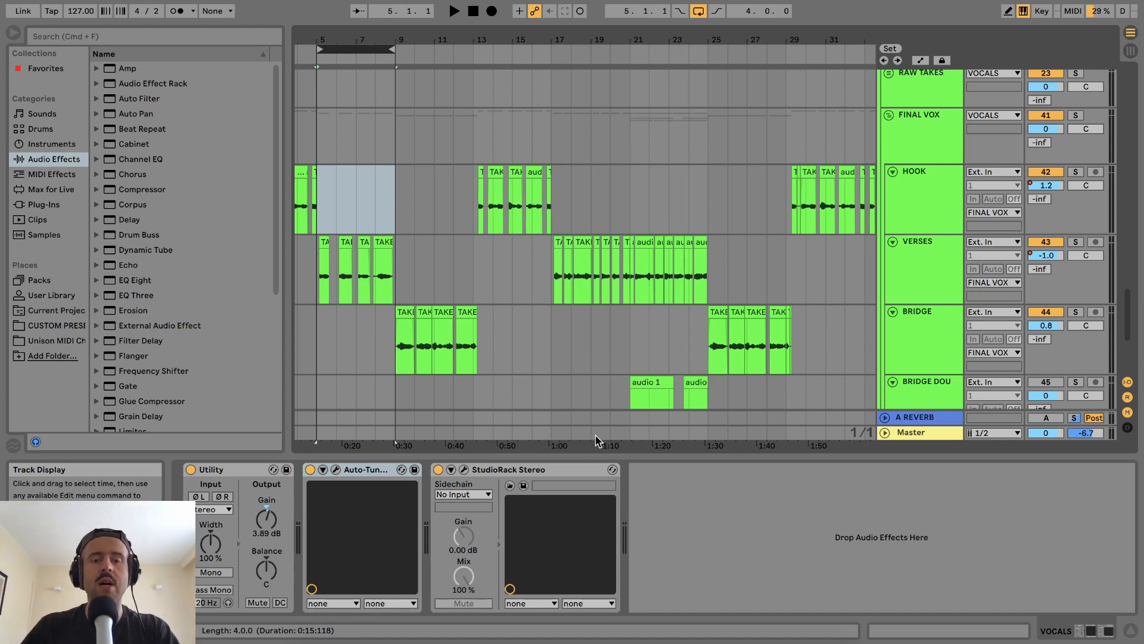
click(475, 471)
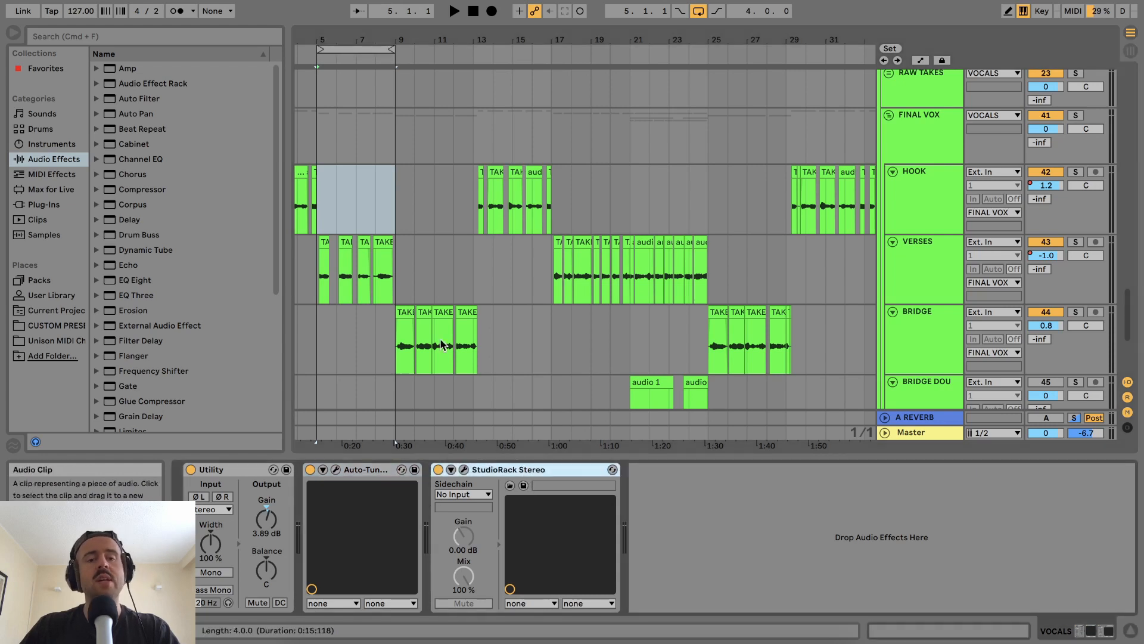
drag(501, 40, 503, 17)
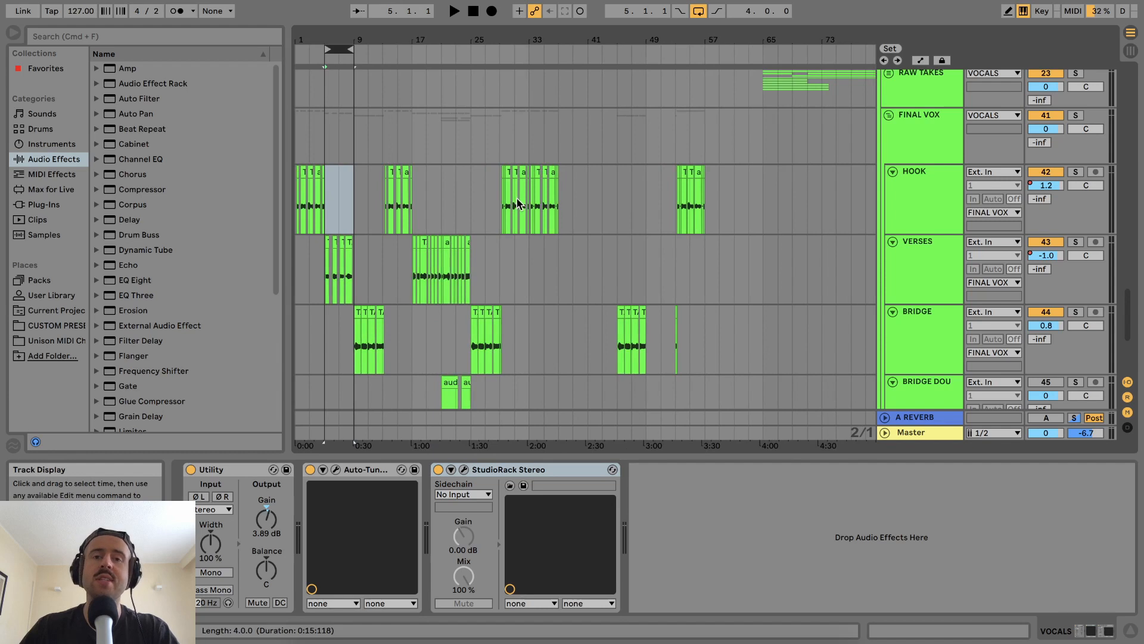